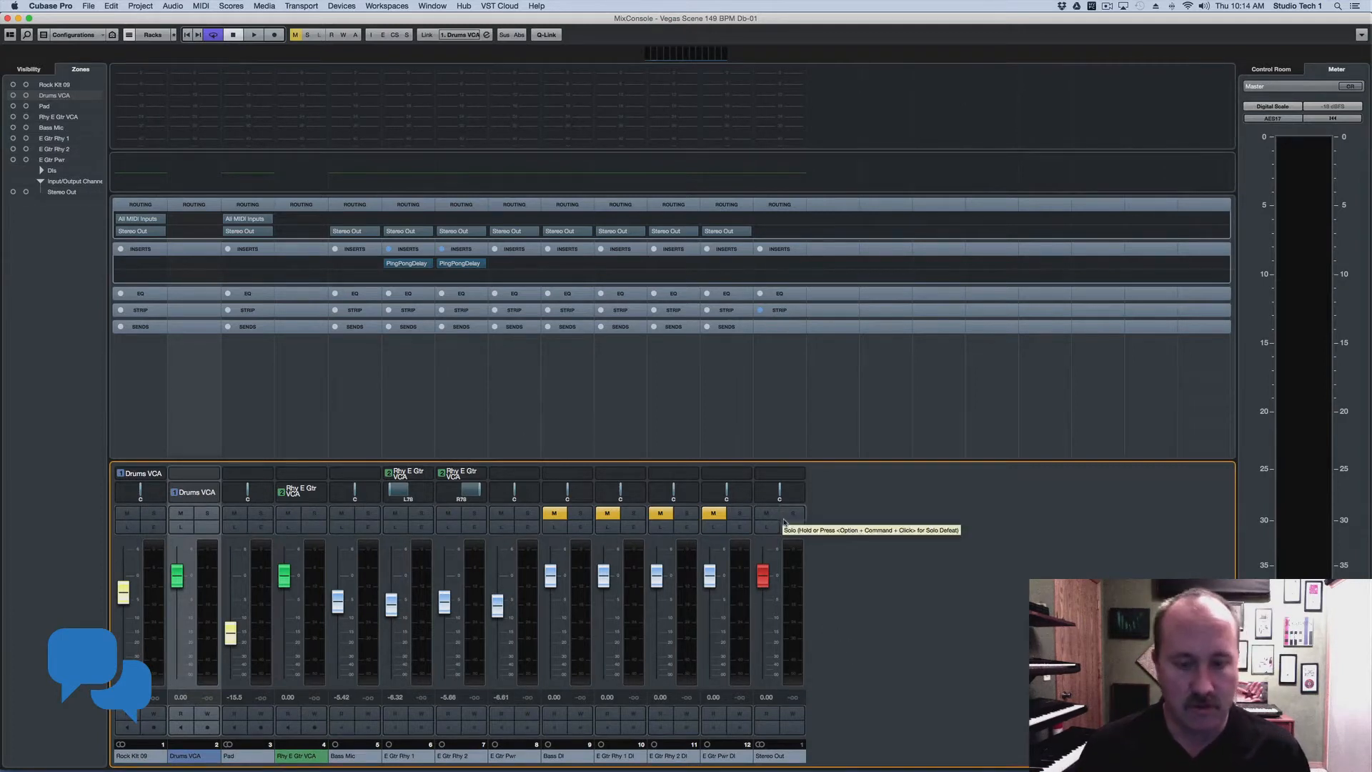
Step: Adjust the width of all mixer channels, making the channel strips narrower so free space remains beside them
key(g)
key(g)
key(h)
key(h)
key(h)
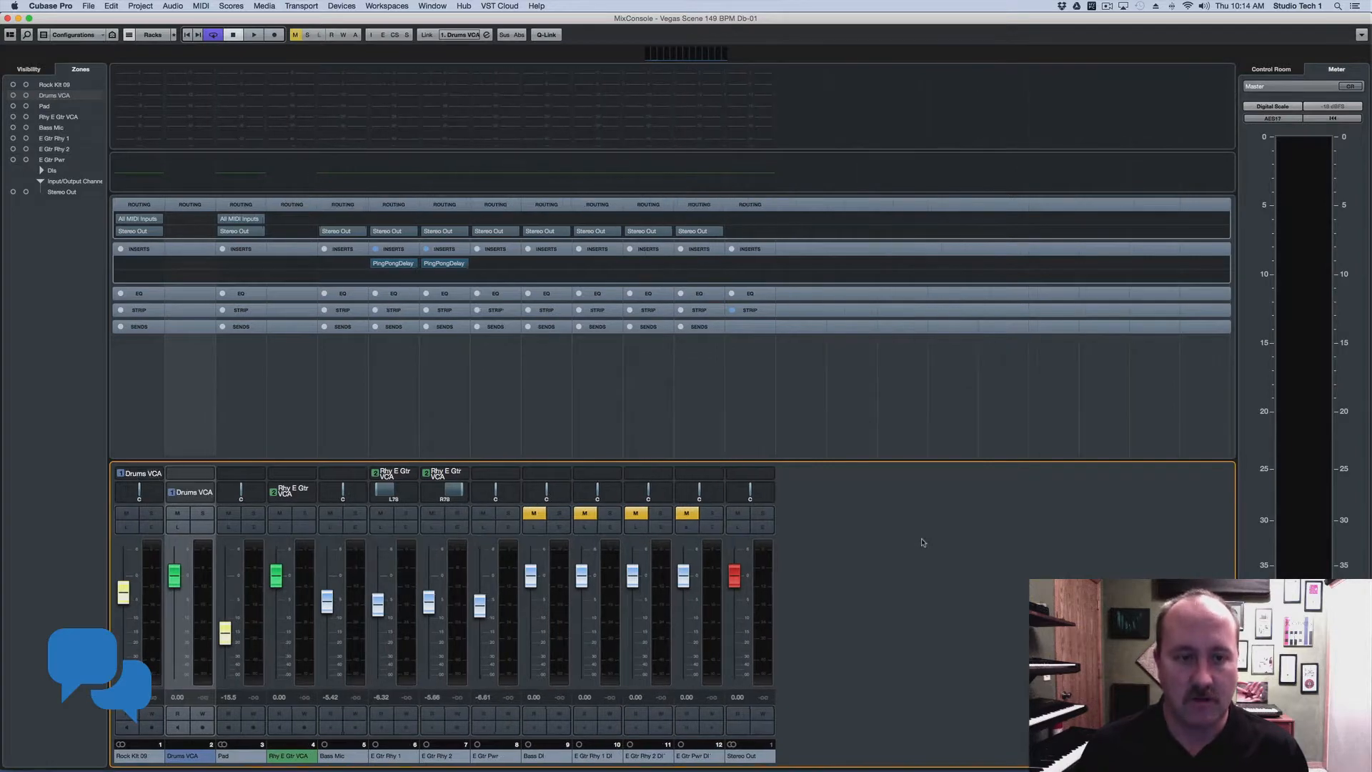
key(g)
key(g)
key(g)
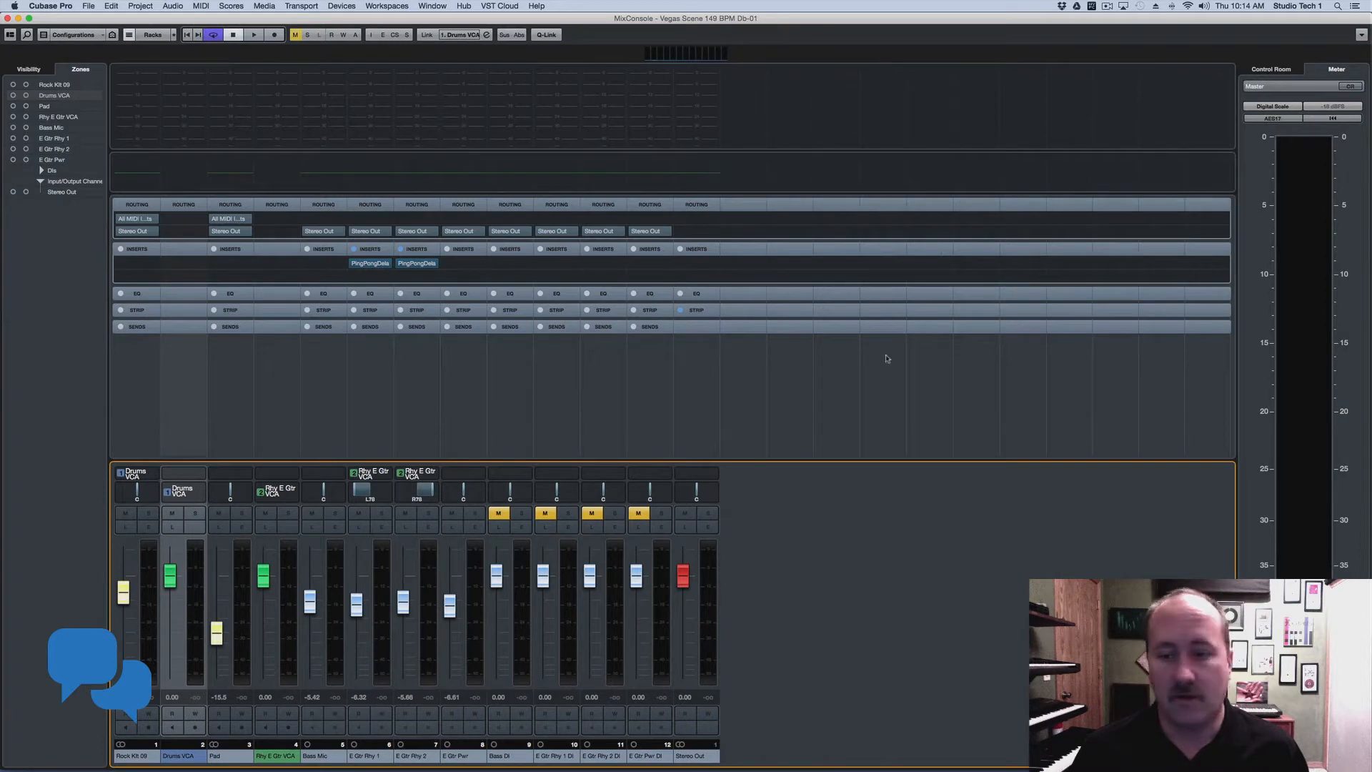
Step: Resize the MixConsole sections, with a shorter fader section, a taller meter bridge and a wider channel list
right_click(1367, 341)
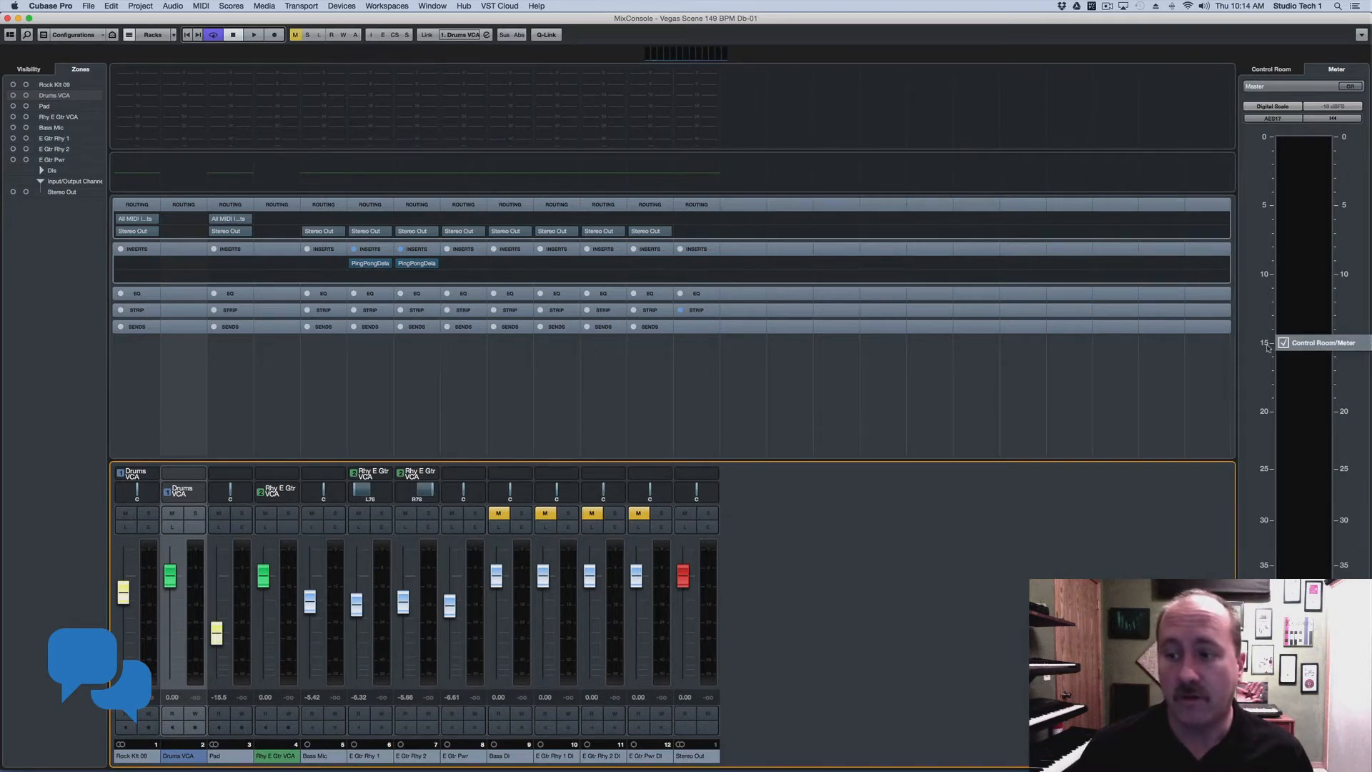
drag(723, 459, 710, 534)
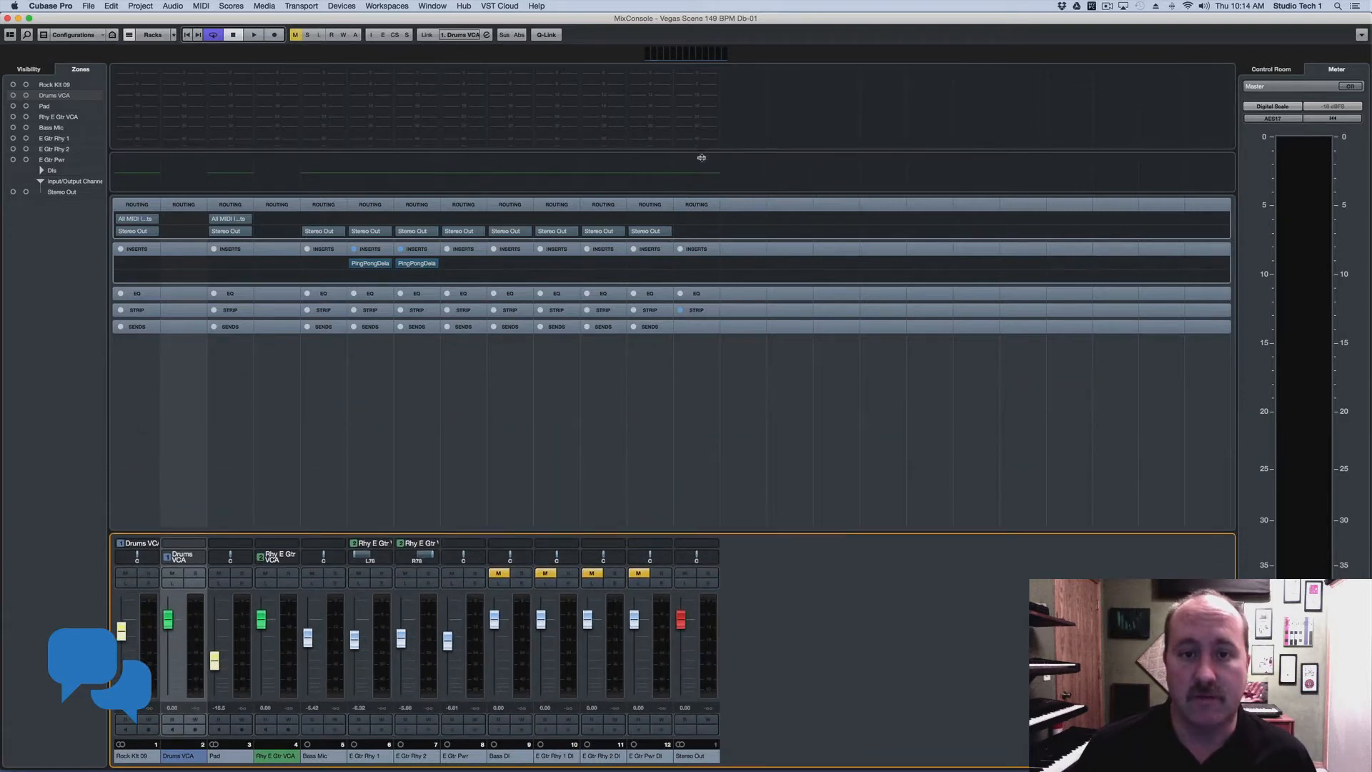
drag(703, 158, 352, 187)
drag(109, 243, 163, 243)
Step: View the channel visibility list and the Control Room, and return to the master meter
click(42, 68)
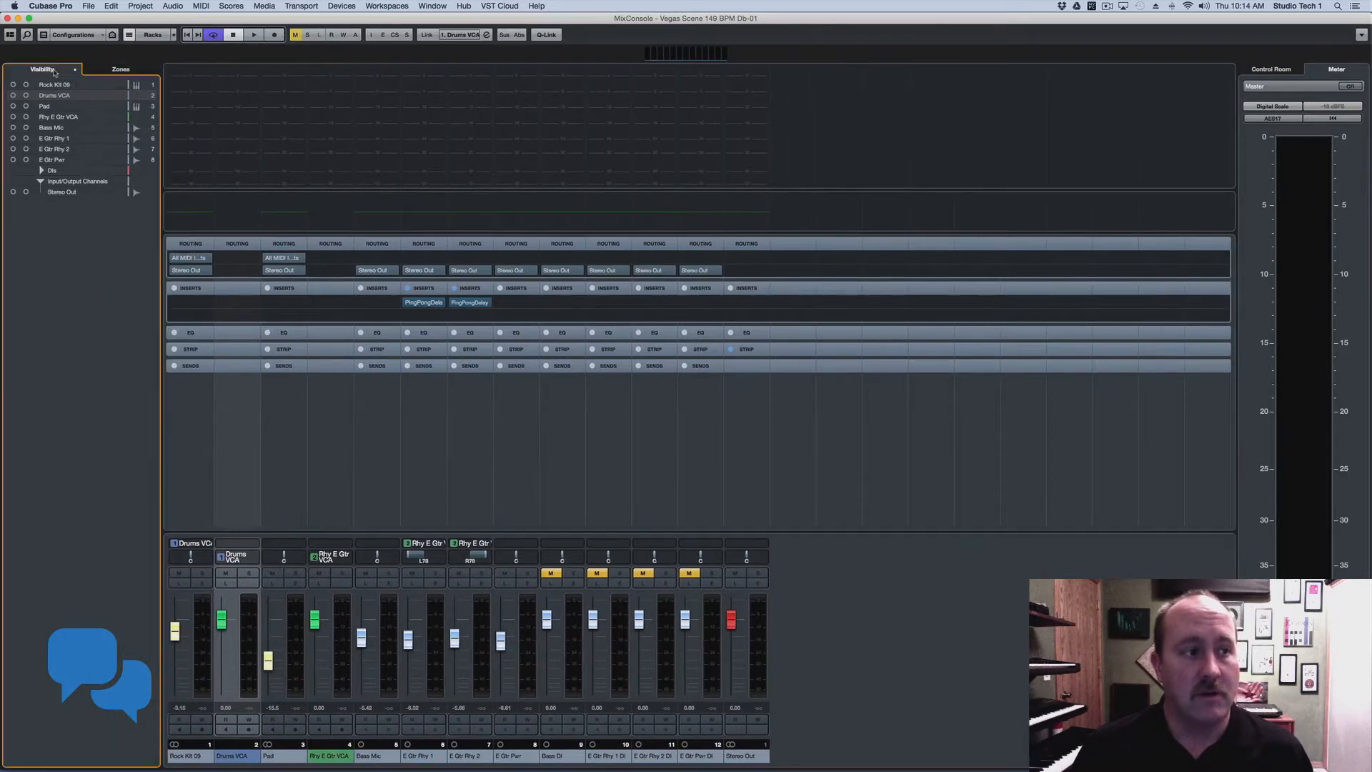
click(1270, 69)
click(1330, 70)
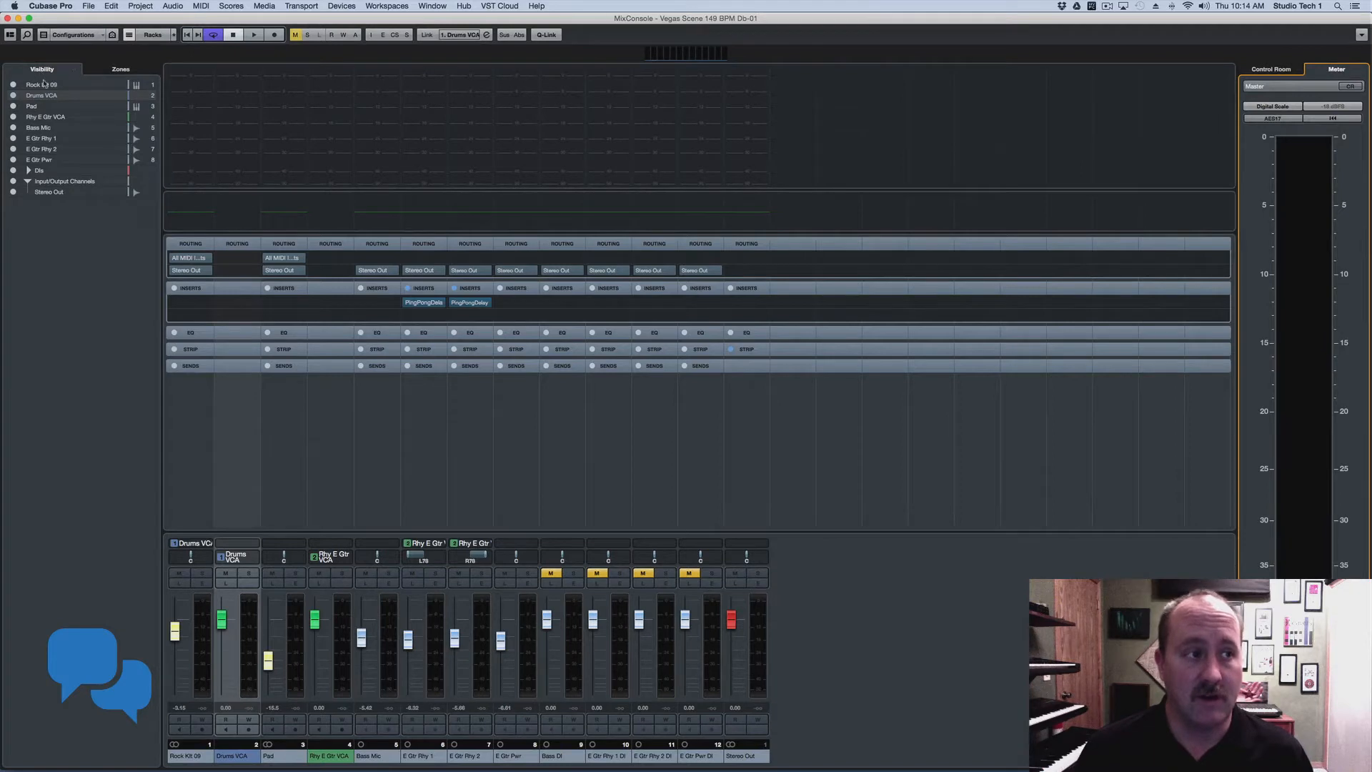
Step: Lock the Stereo Out channel to the right zone of the mixer and expand the DIs folder in the channel list
click(111, 70)
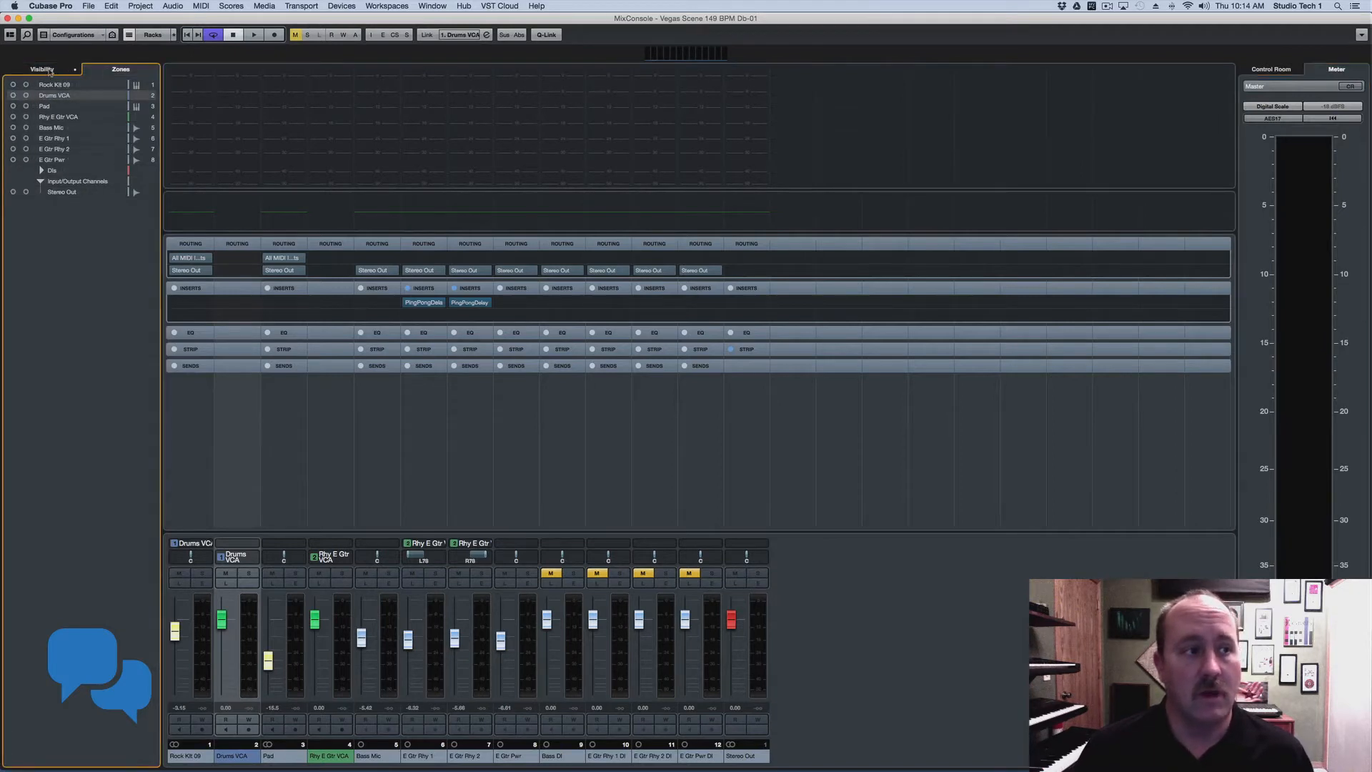
click(26, 192)
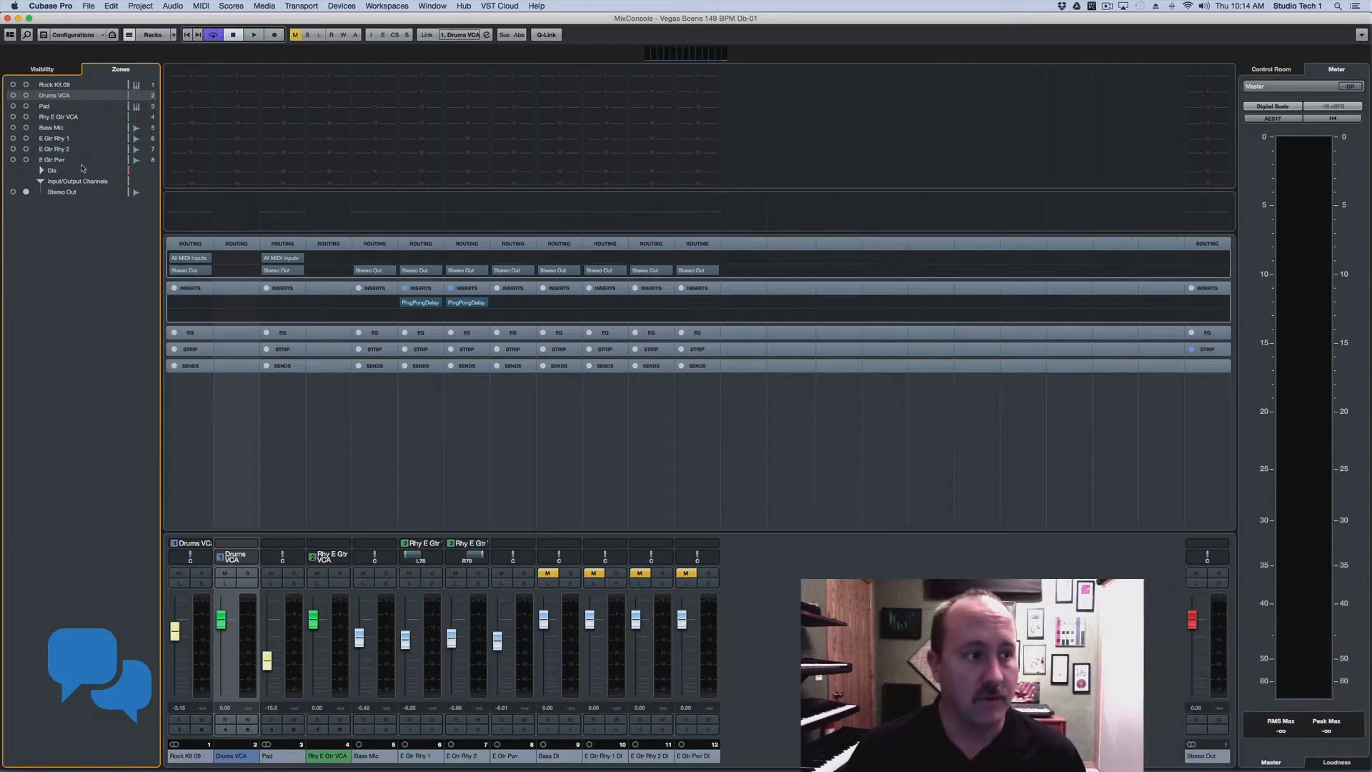
click(40, 170)
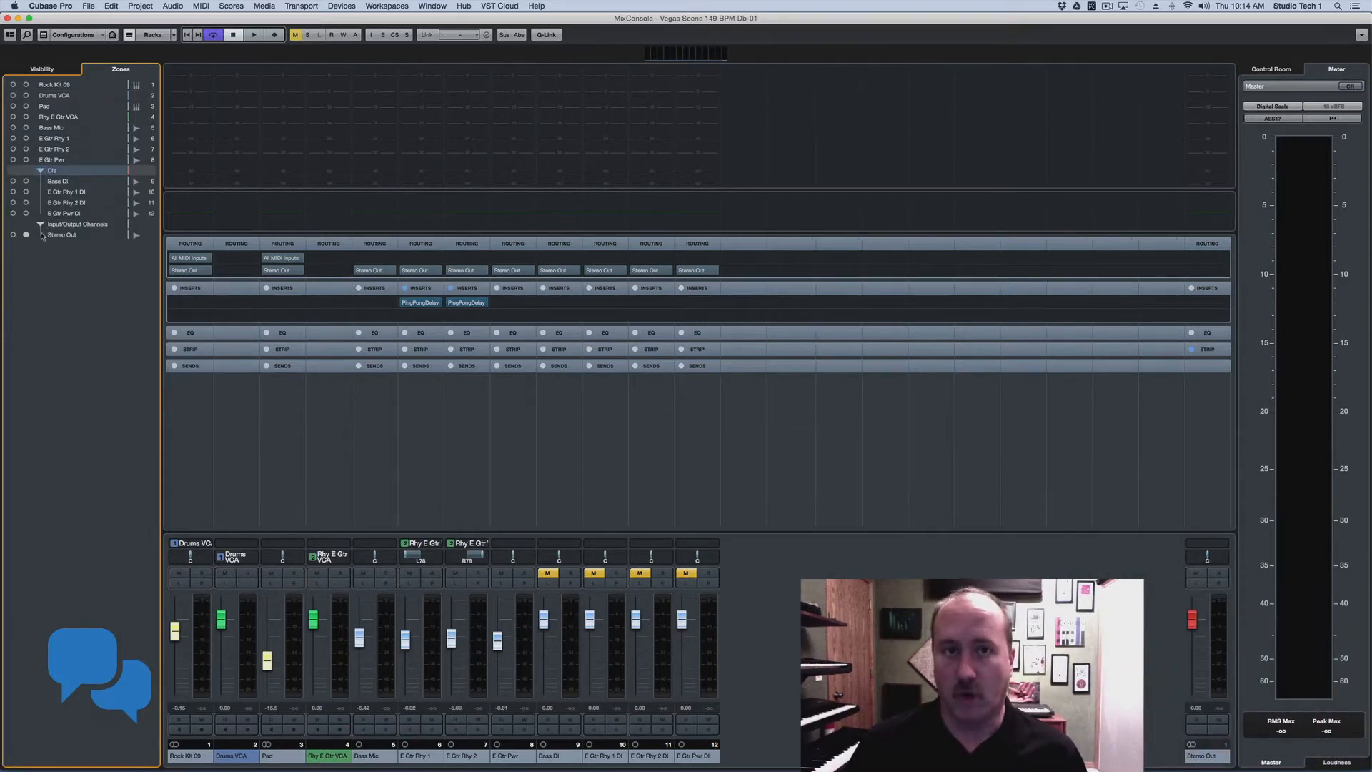
Step: Hide the Rock Kit 09, Drums VCA, Pad, Rhy E Gtr VCA and Bass Mic channels from the mixer
click(42, 69)
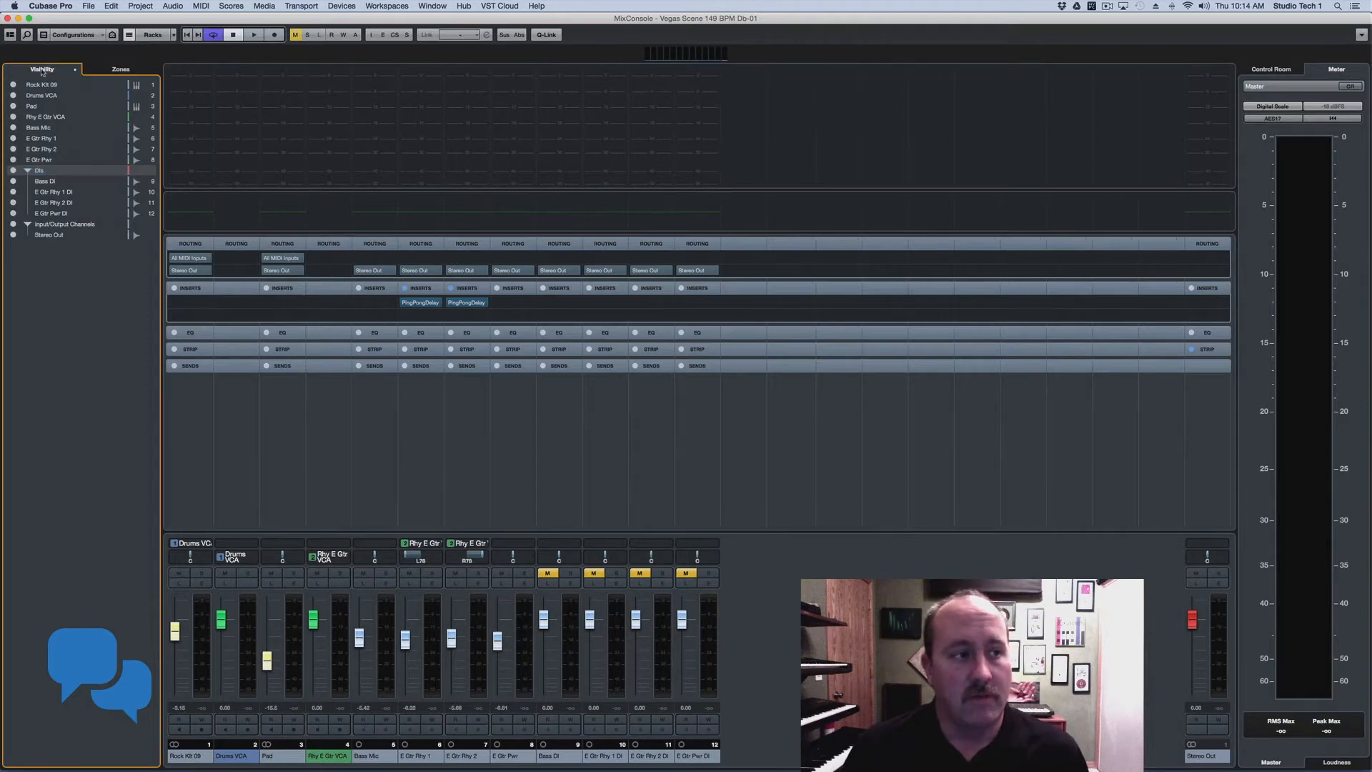
click(12, 84)
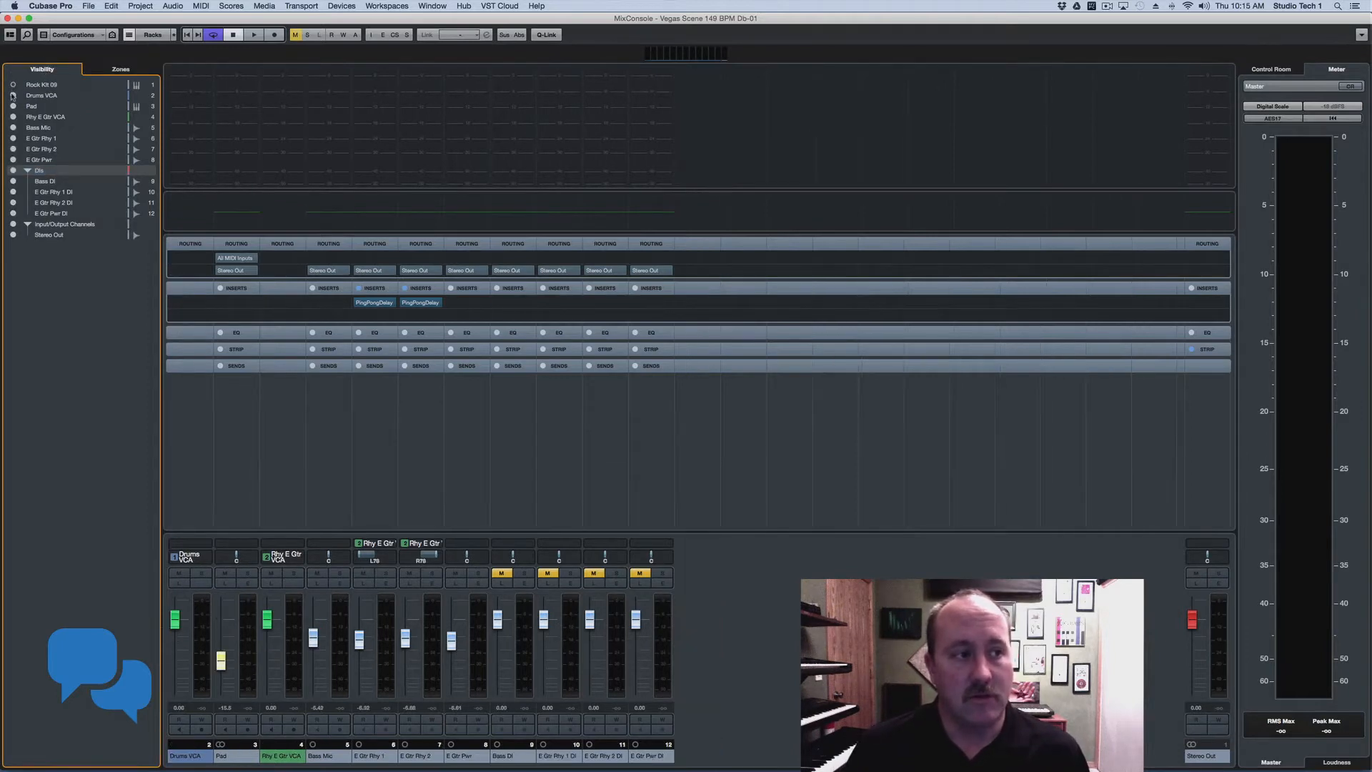
click(12, 95)
click(13, 105)
click(13, 116)
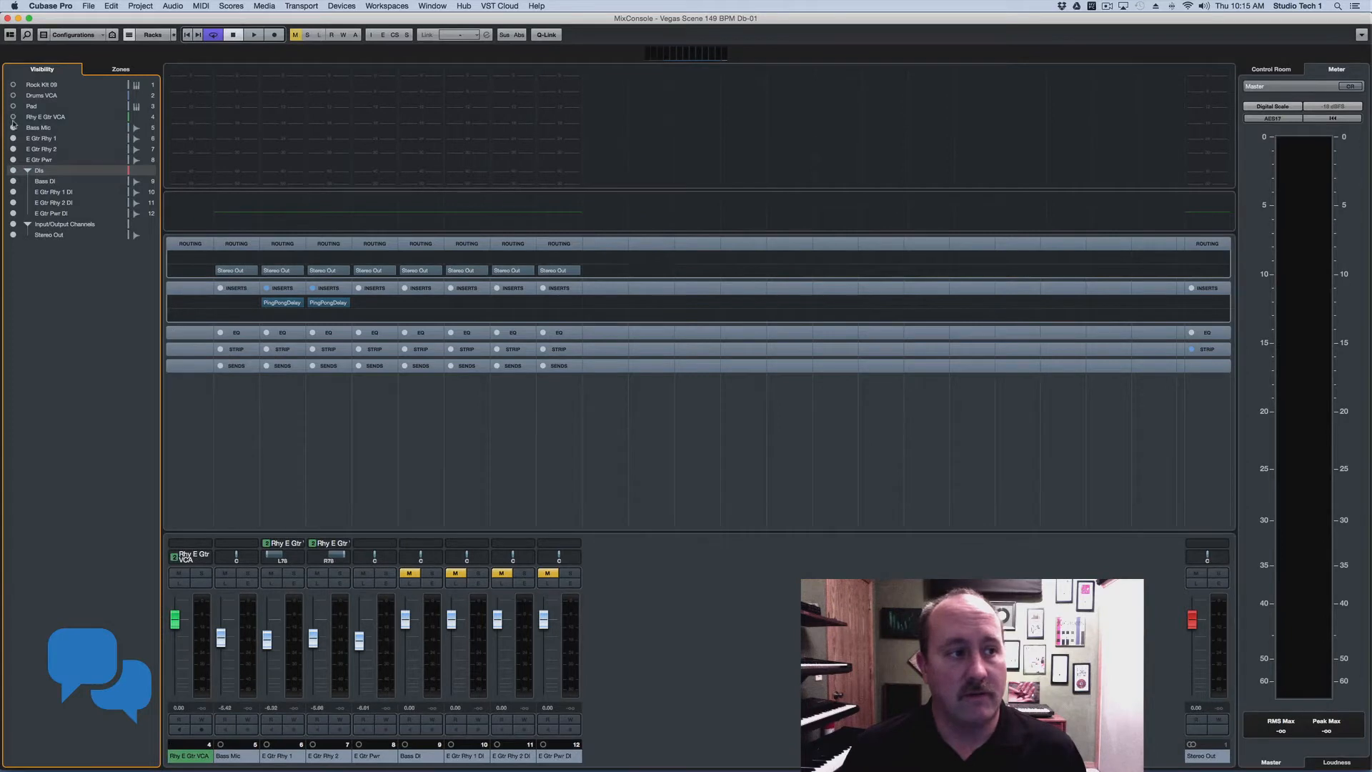
click(12, 127)
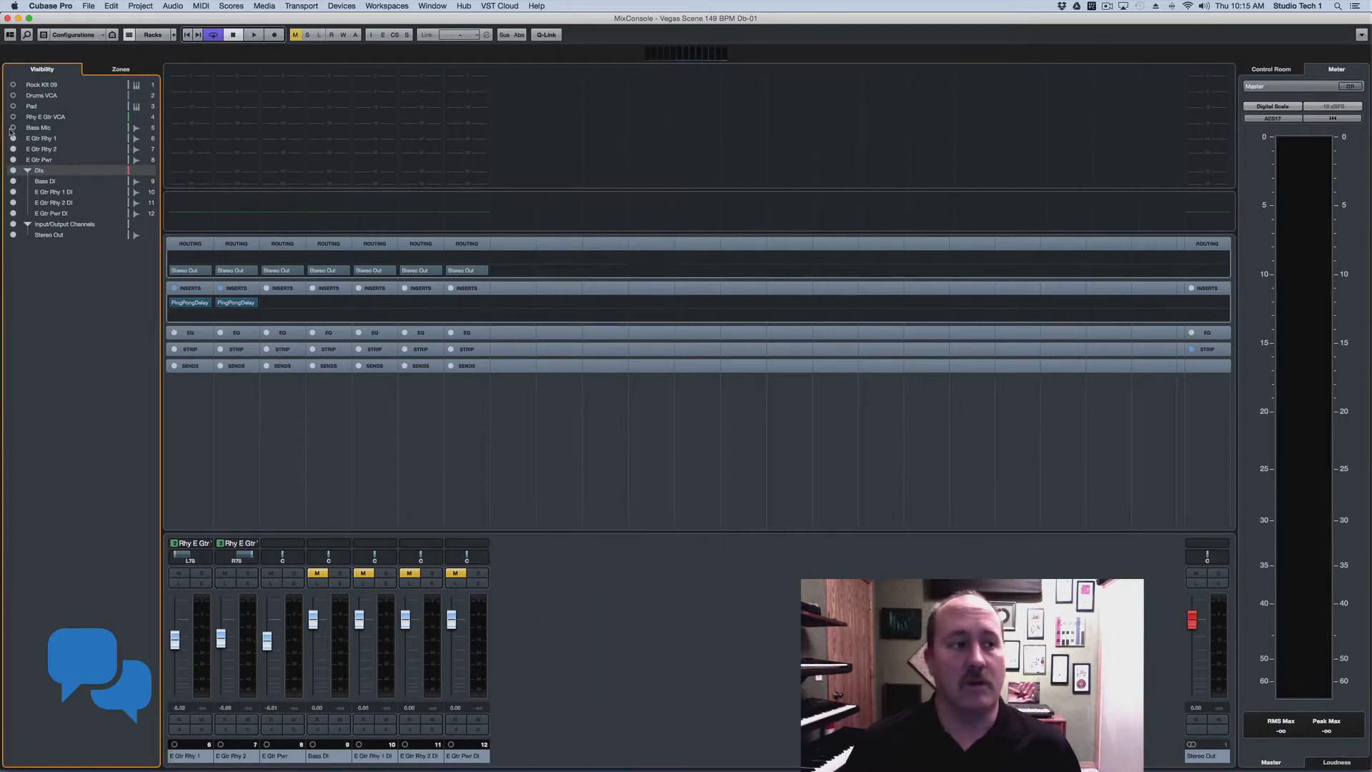
Step: Make the Bass Mic, Rhy E Gtr VCA, Pad, Drums VCA and Rock Kit 09 channels visible again
click(13, 127)
click(13, 117)
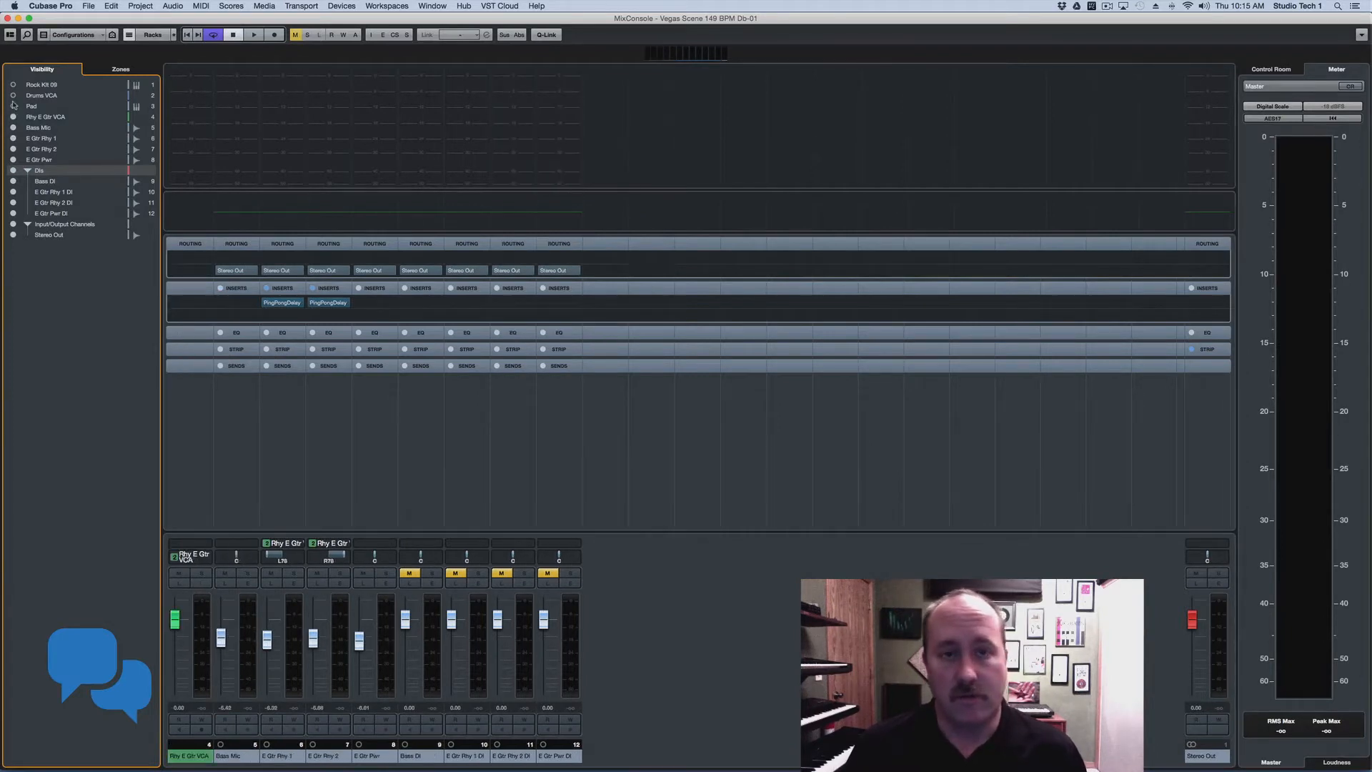
click(13, 105)
click(13, 95)
click(13, 85)
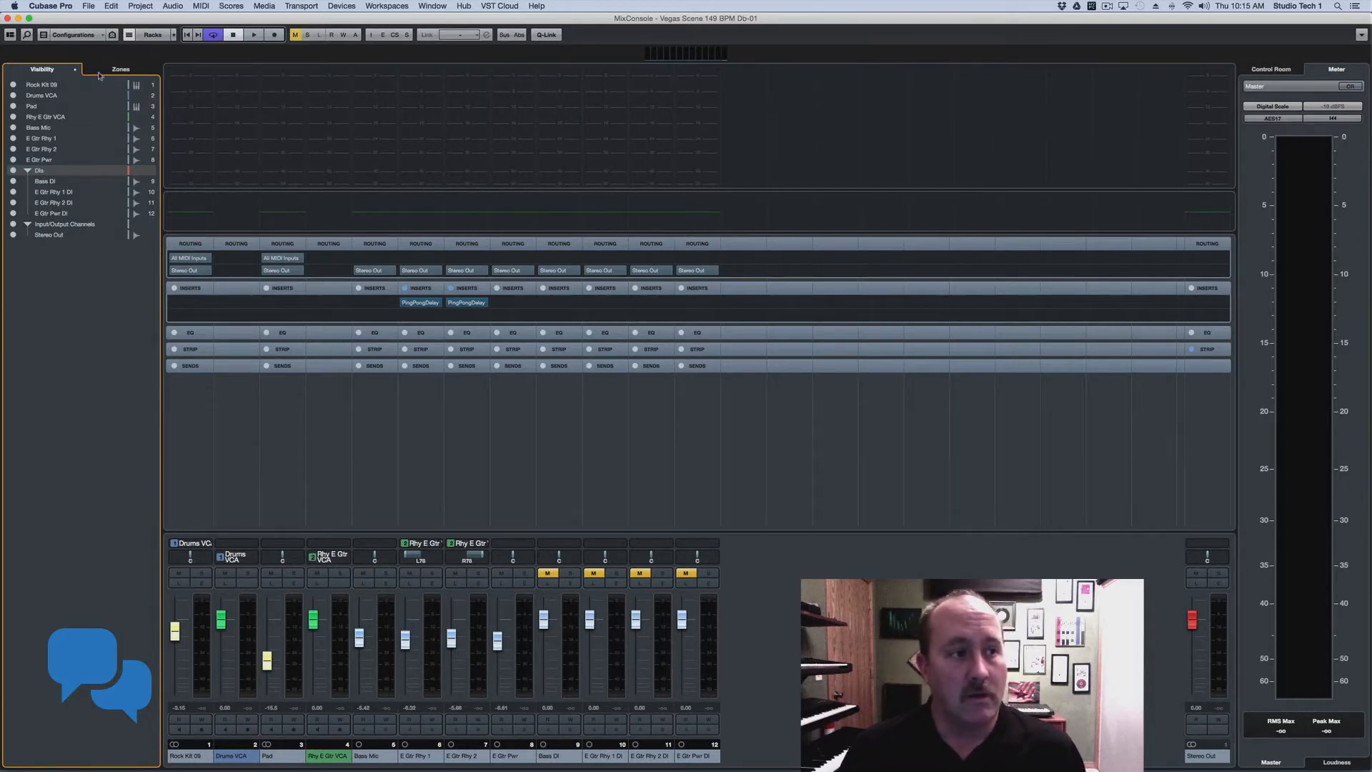
Step: Filter the Instrument Channels out of the mixer, and restore all channel types
click(43, 35)
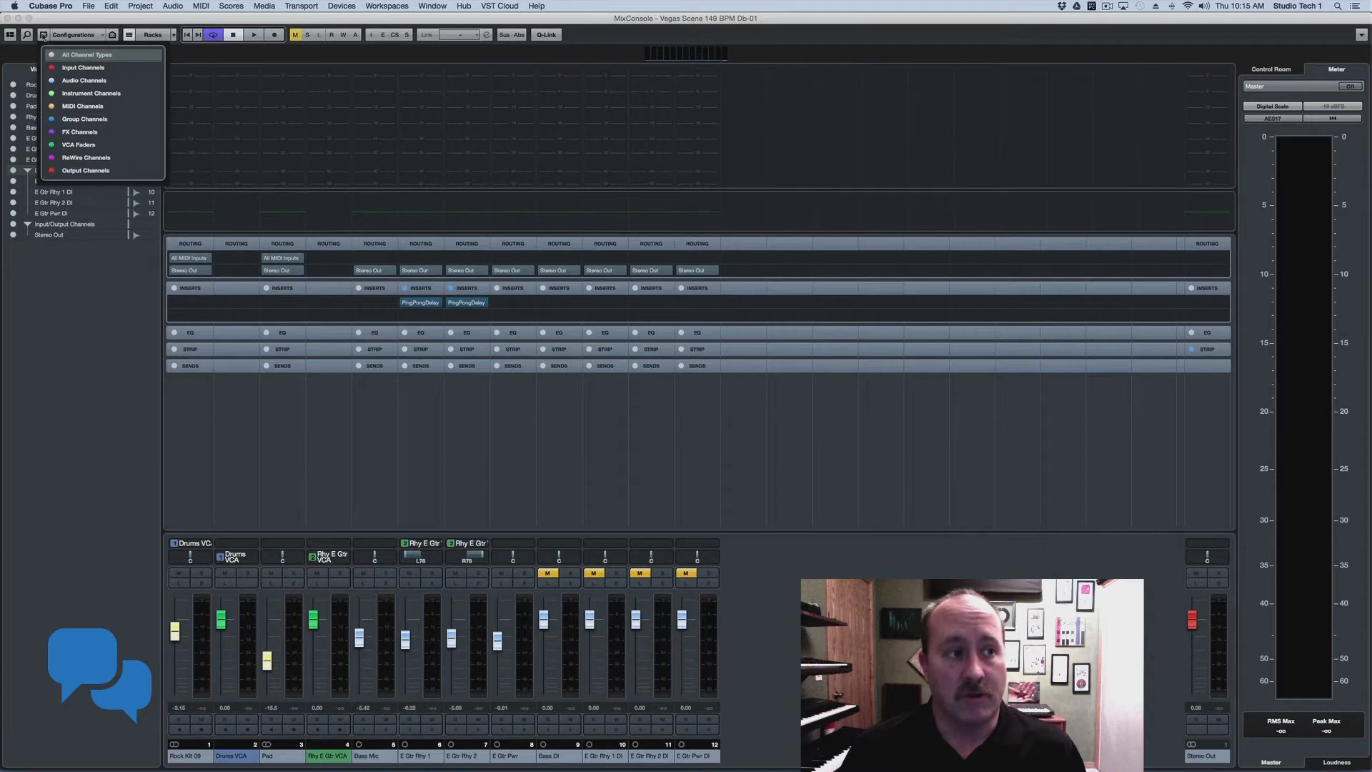
click(51, 93)
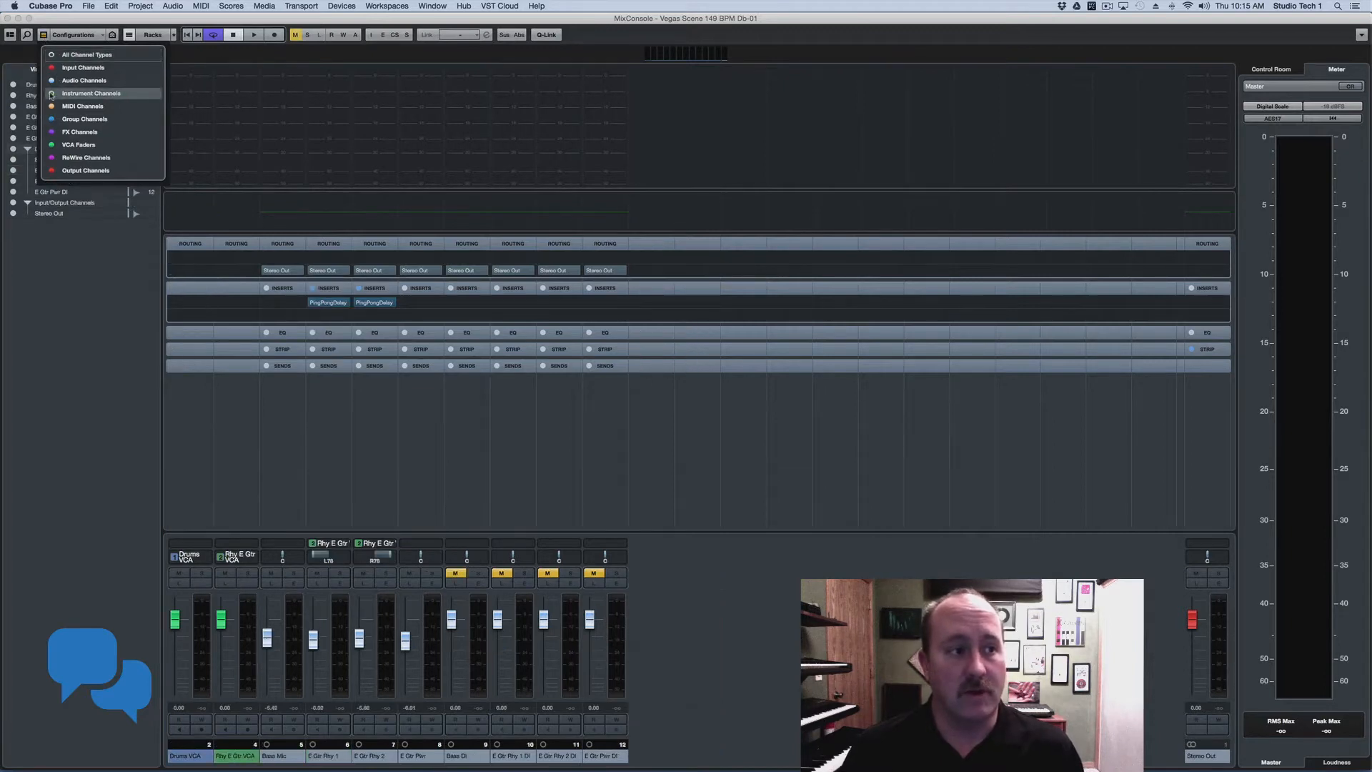
click(51, 55)
click(55, 257)
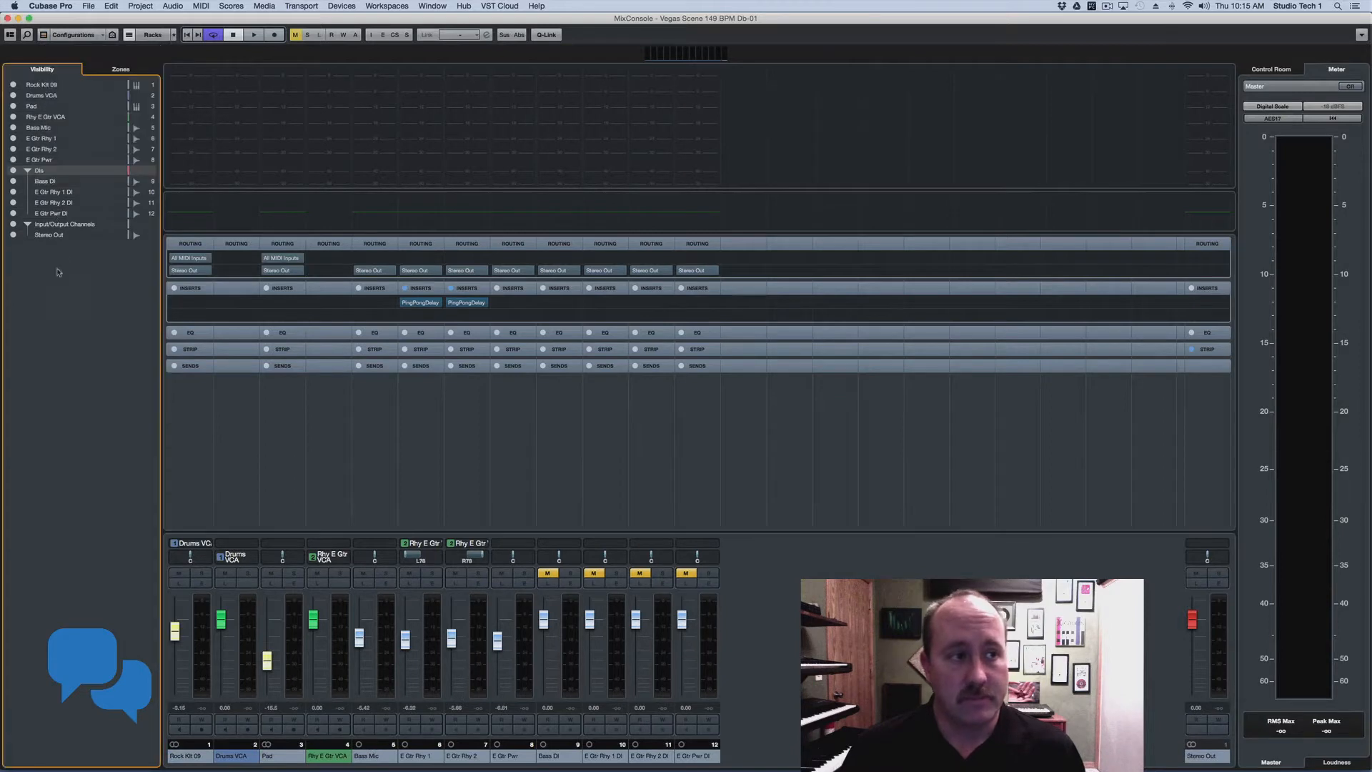
Step: Show only the channels for tracks with data, and bring all channels back into the mixer
click(112, 34)
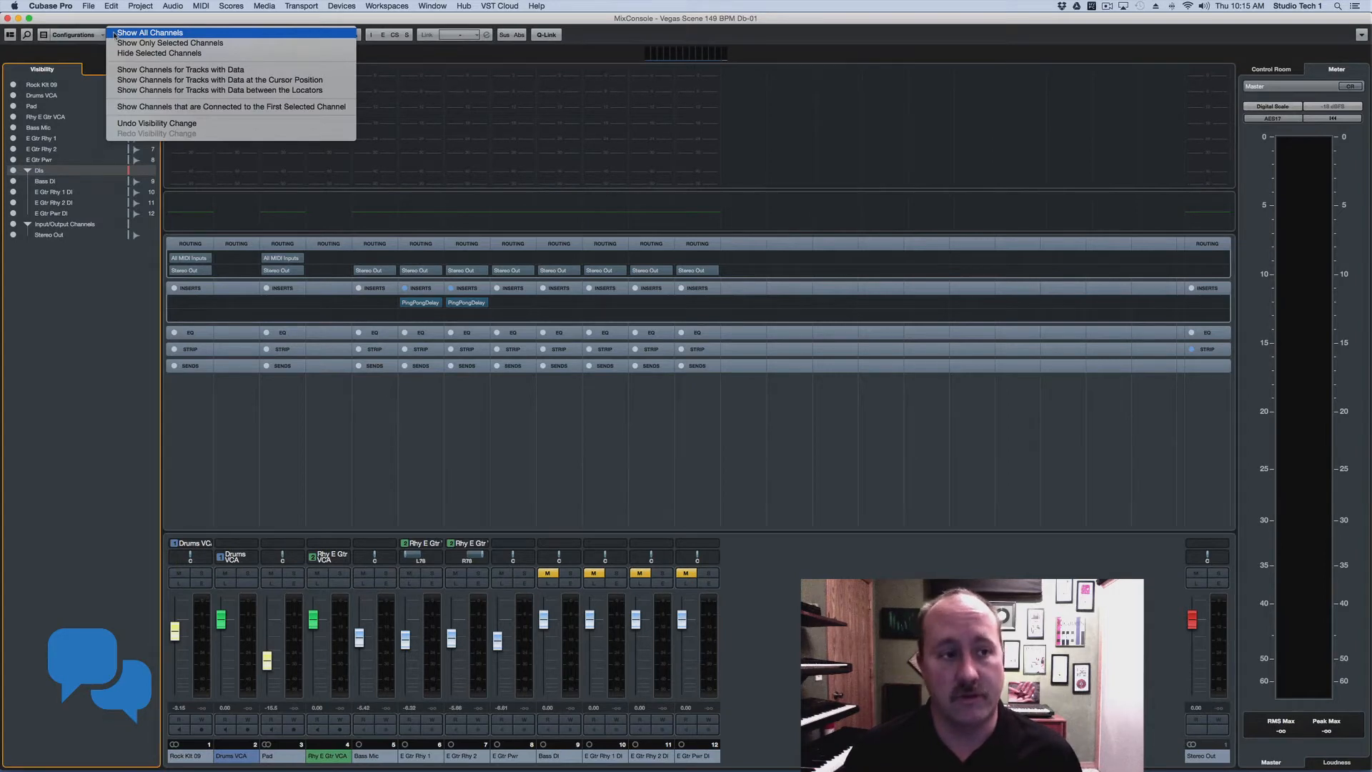
click(242, 71)
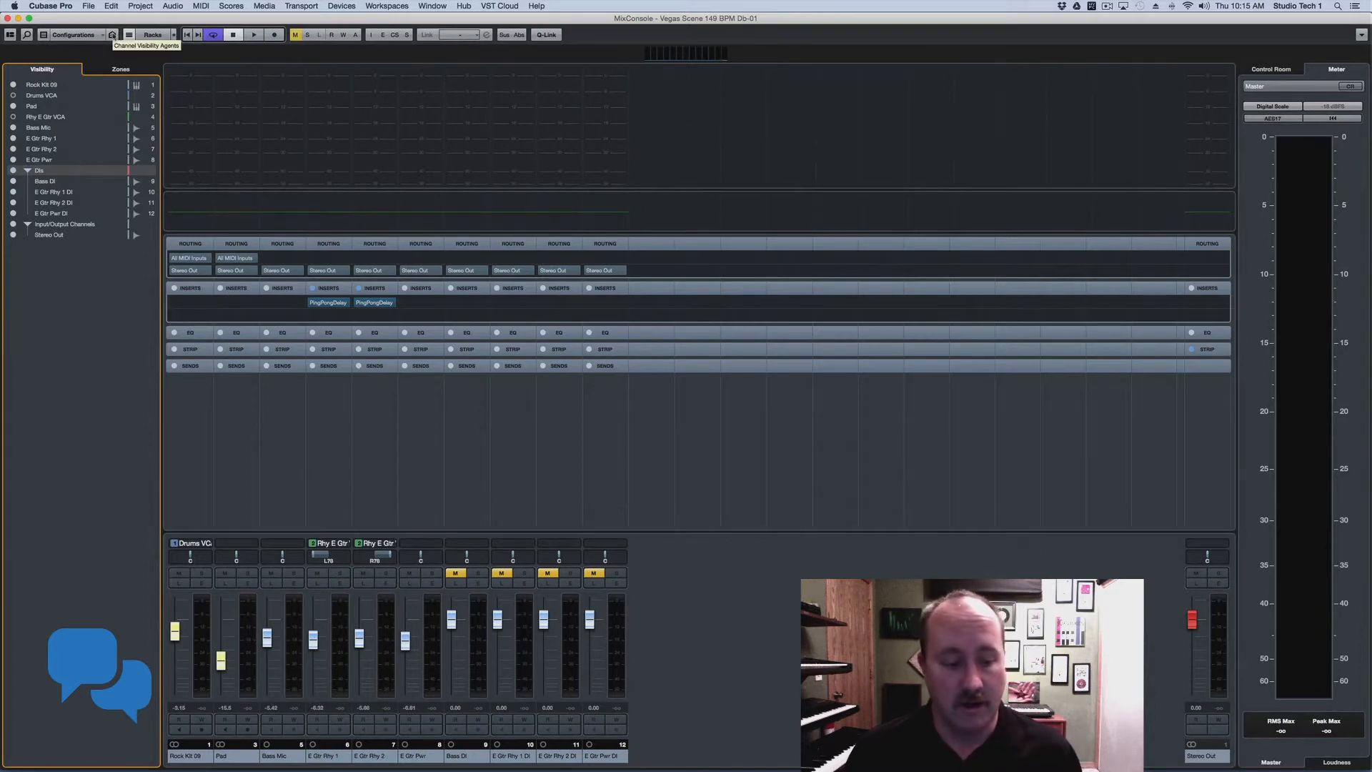
click(112, 35)
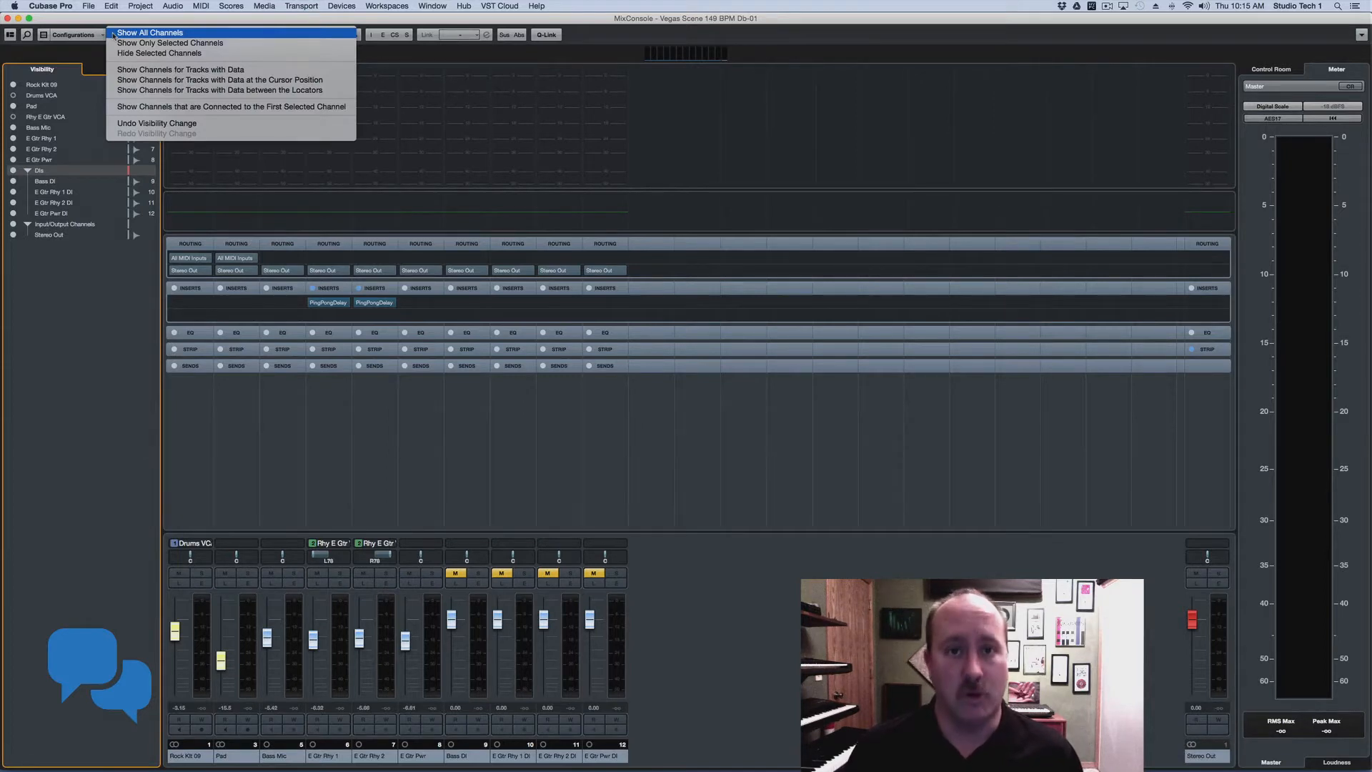
click(115, 32)
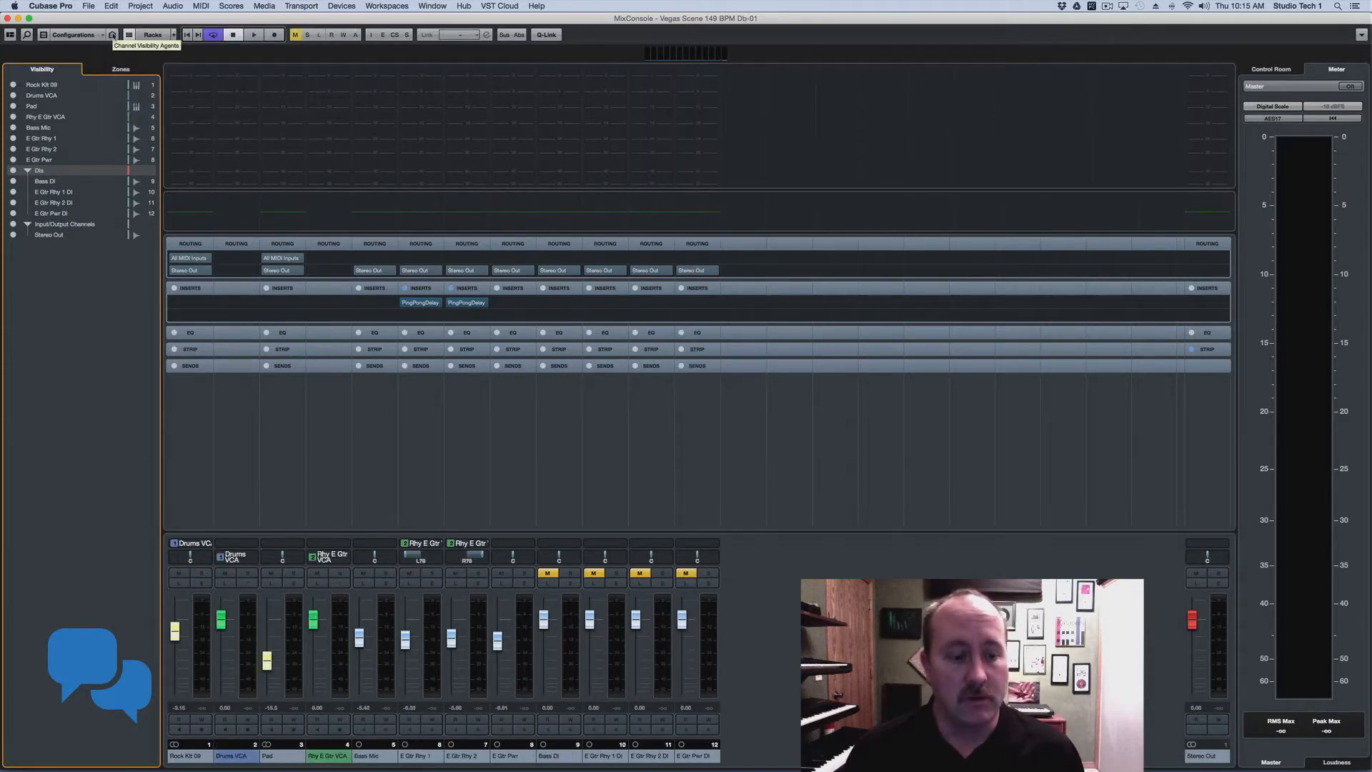
Step: Look at the mixer configuration options and try to undo the last channel visibility change
click(89, 35)
click(64, 305)
click(125, 34)
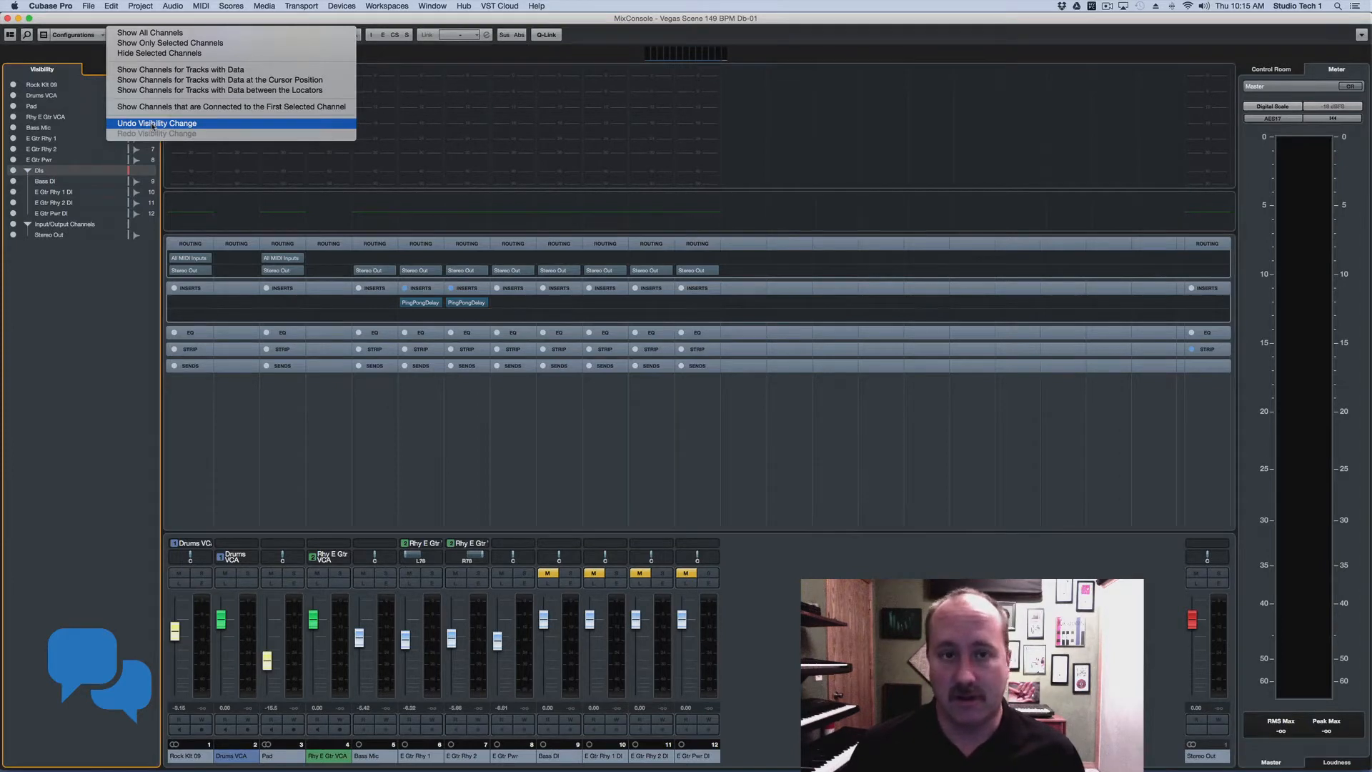
click(152, 125)
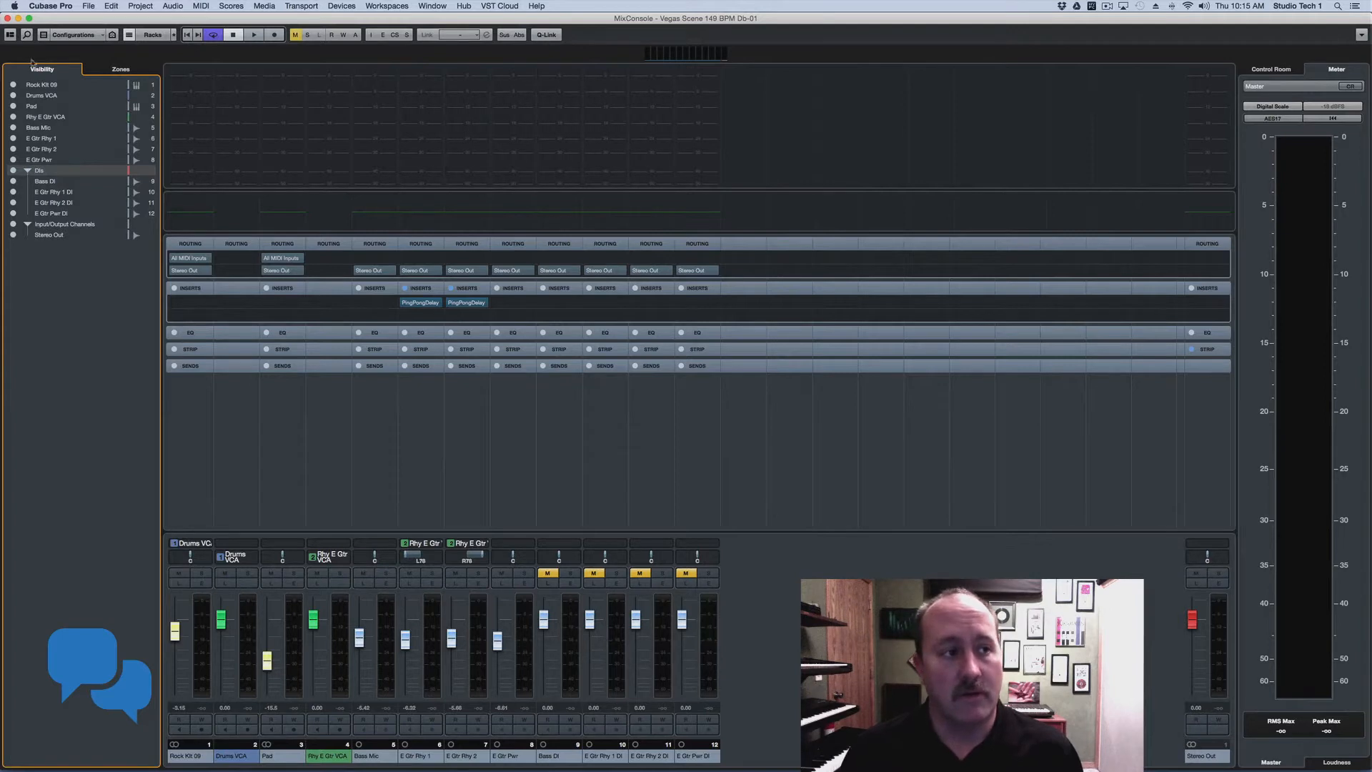
Step: Search the mixer channels for "pad" and select the Pad channel
click(26, 34)
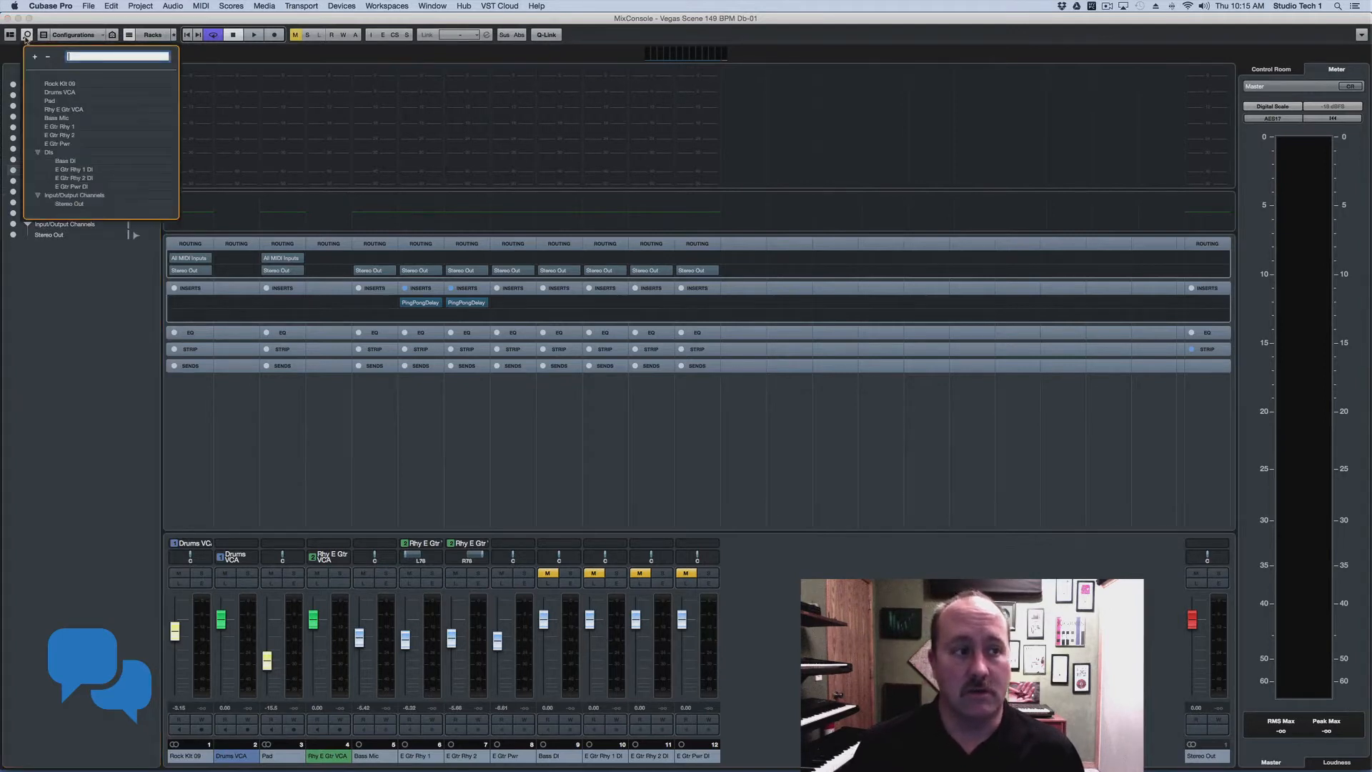
text(e)
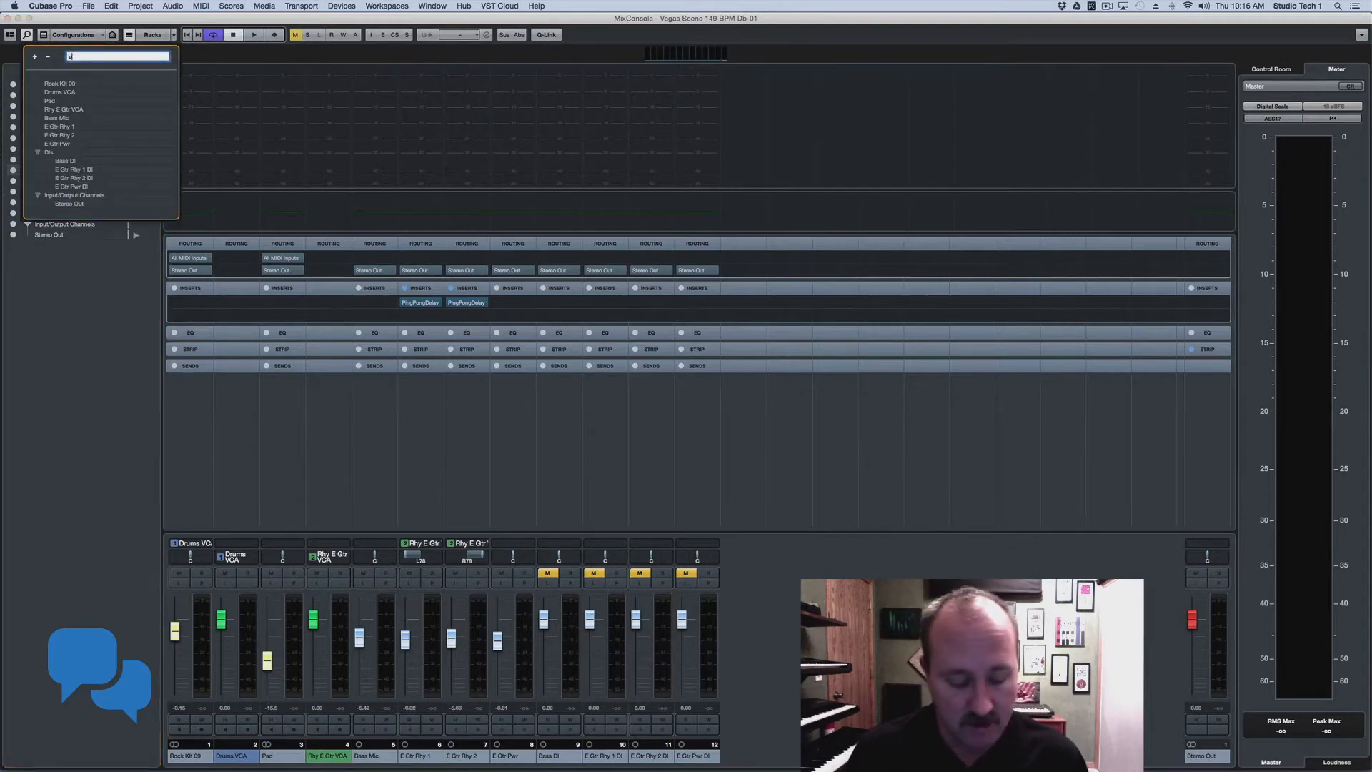
text(ad)
key(Return)
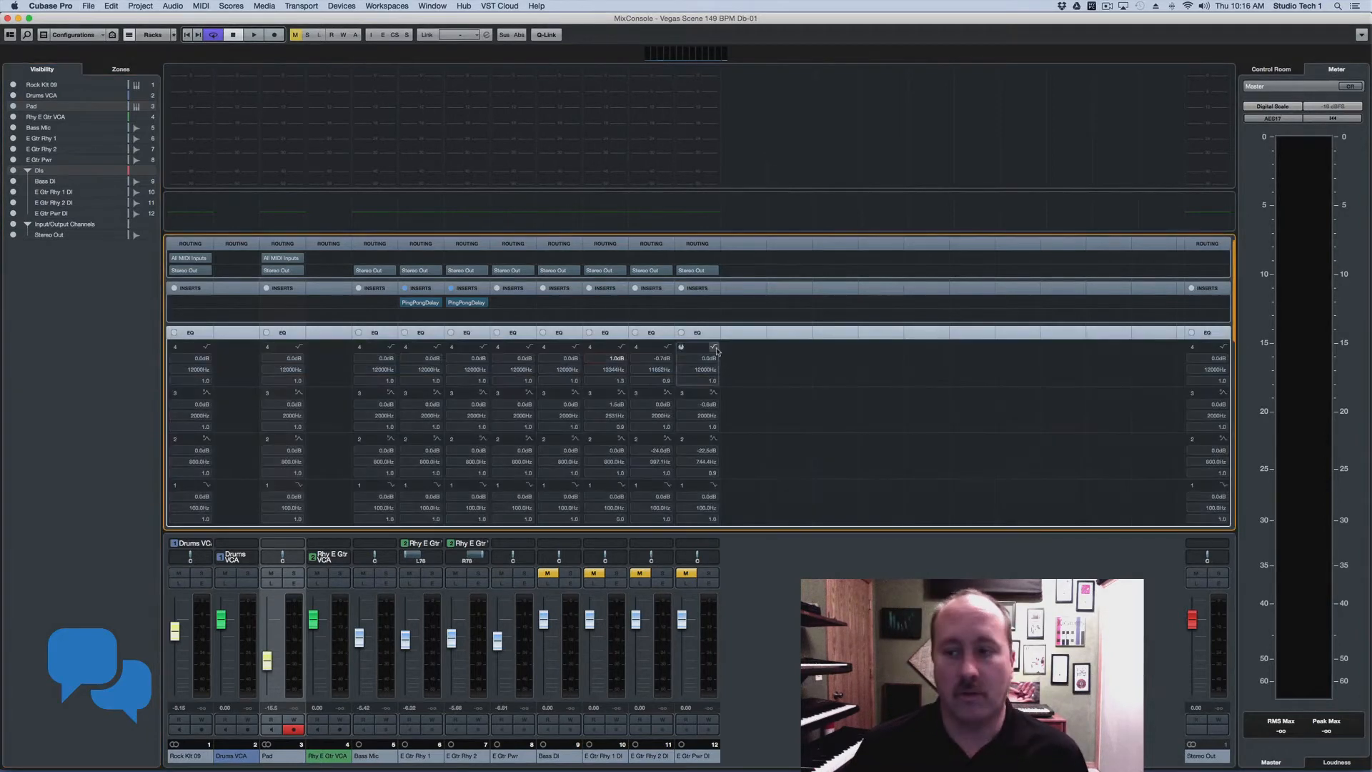
Step: Enlarge the area for the expanded EQ and Strip racks by shrinking the meter bridge and the fader section
scroll(716, 335, down, 10)
scroll(716, 336, up, 6)
scroll(716, 334, up, 5)
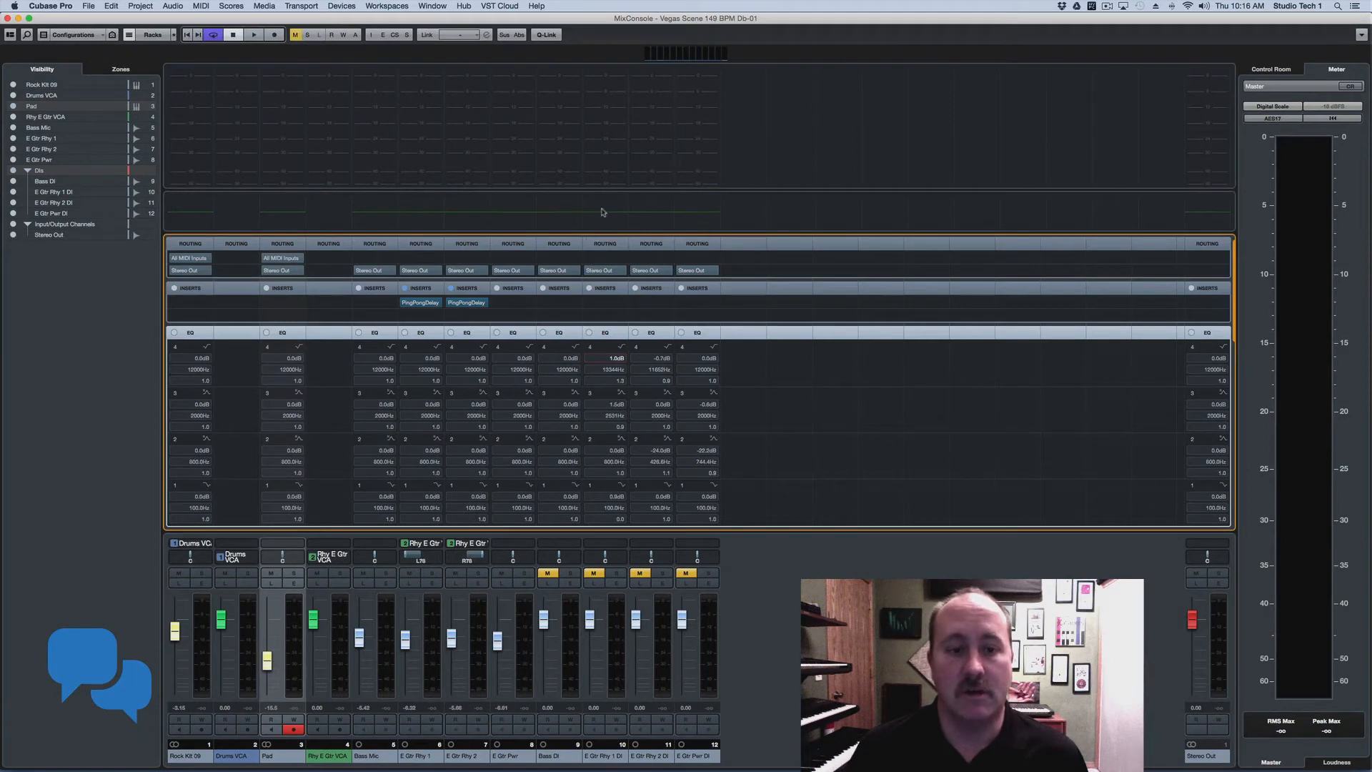
drag(603, 189, 602, 117)
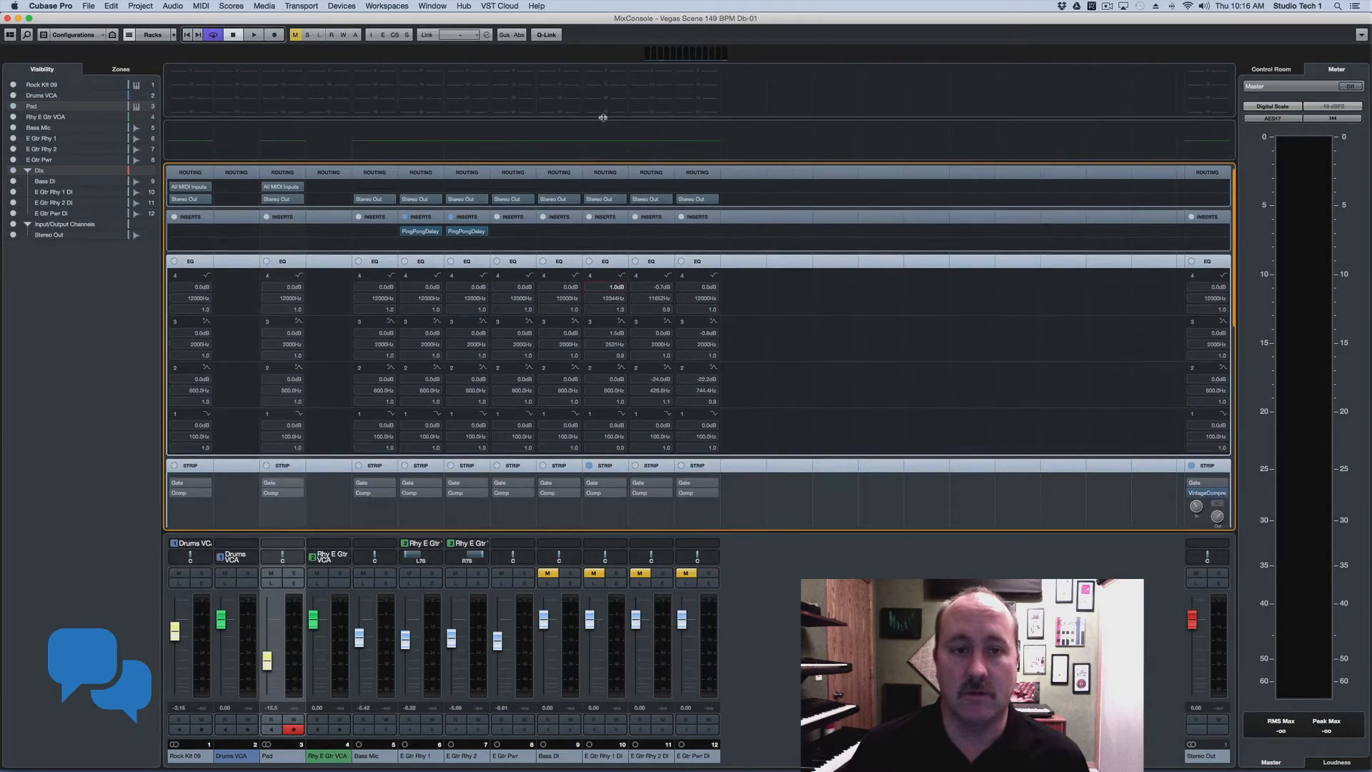
drag(641, 530, 683, 564)
drag(1235, 348, 1220, 311)
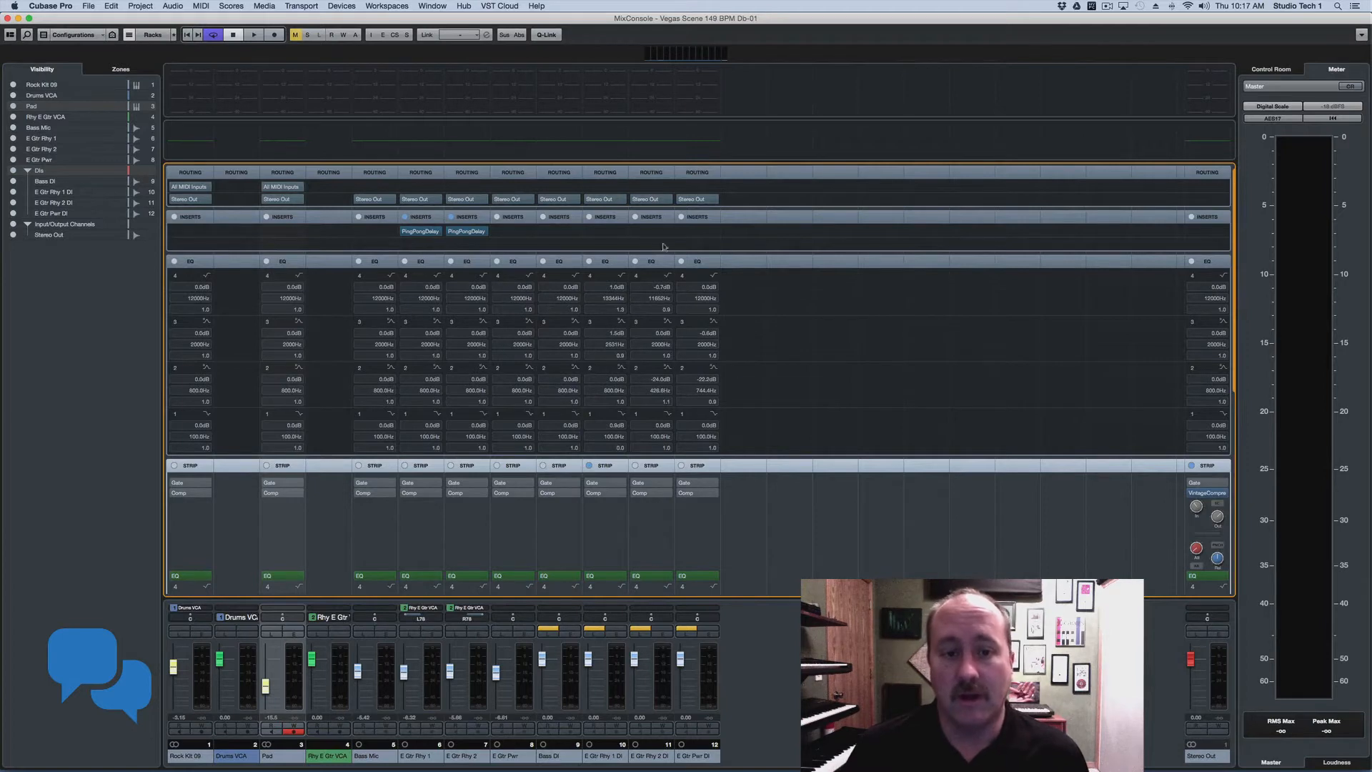
Step: Collapse the Inserts rack and enable Exclusive Expanded Rack for the mixer racks
click(652, 221)
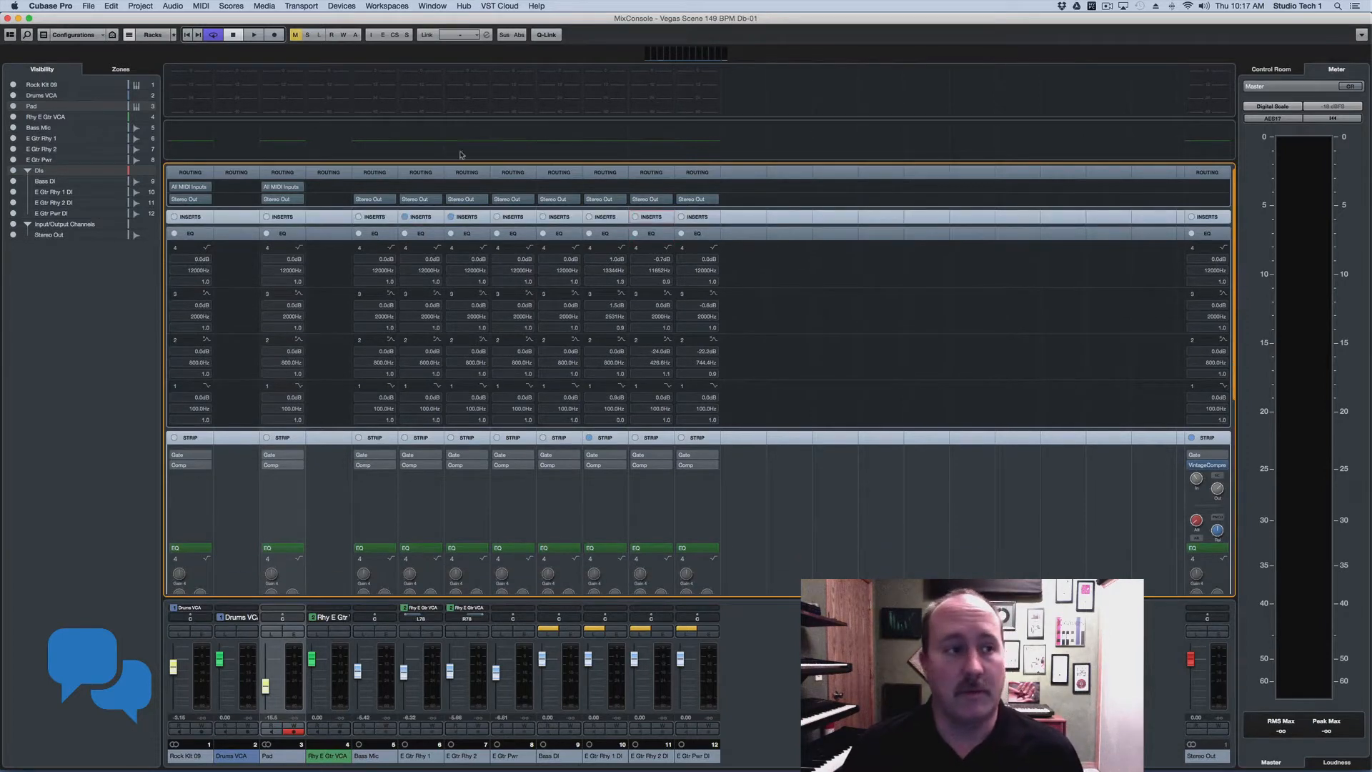
click(172, 35)
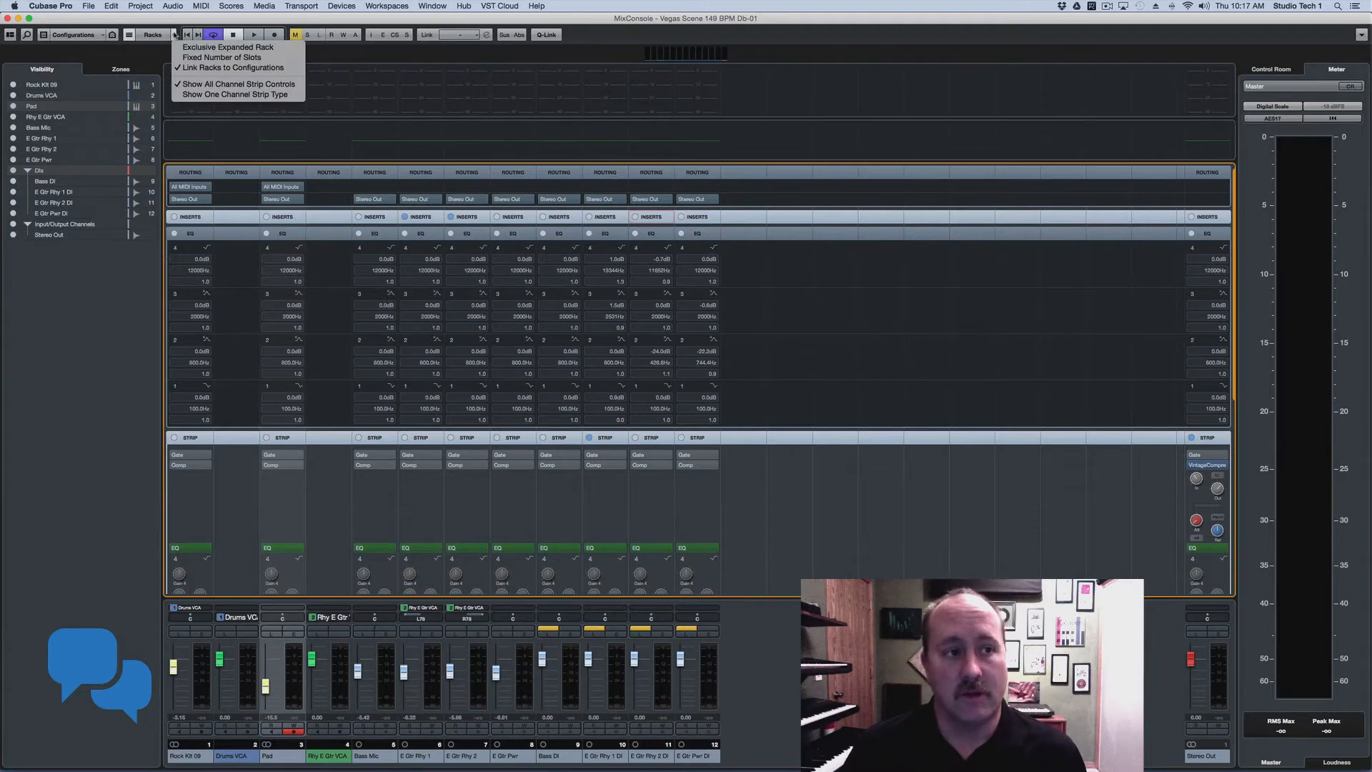
click(184, 48)
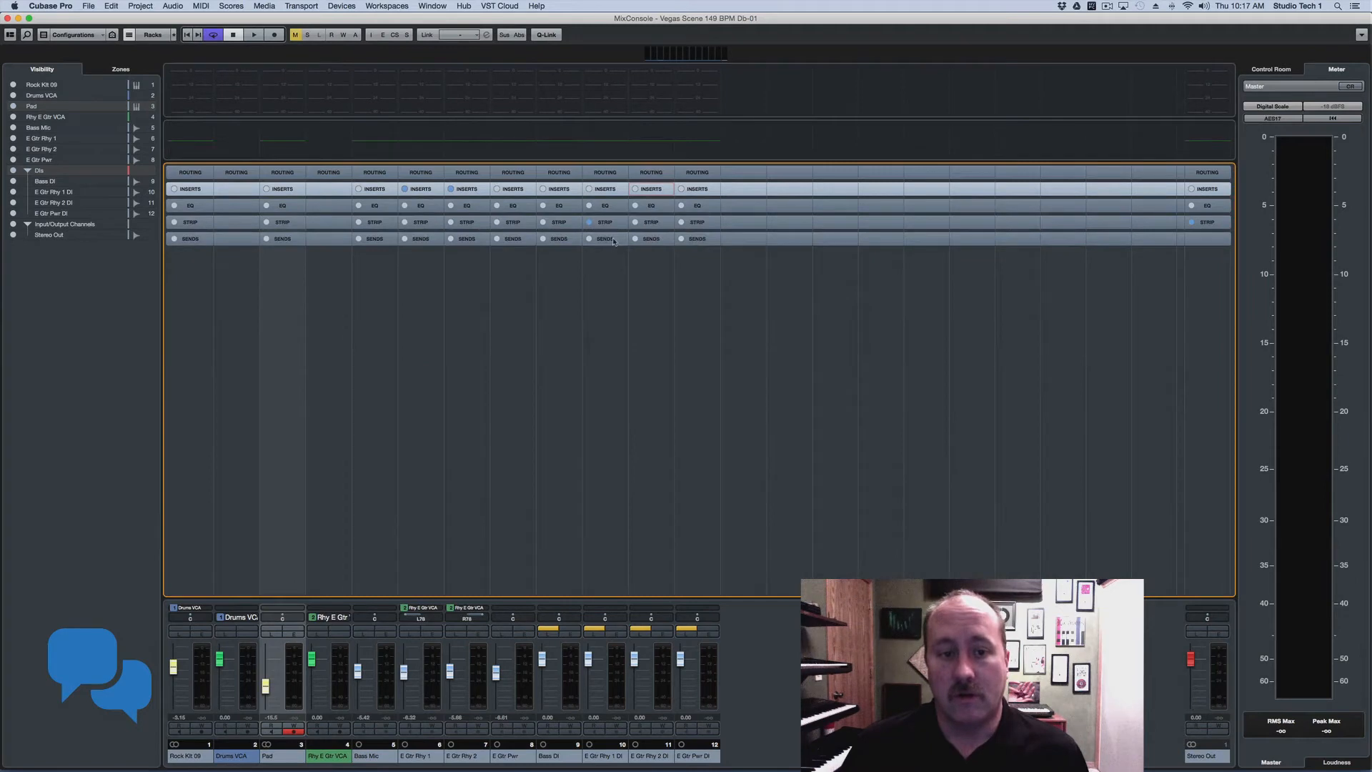
Step: Expand the Strip rack and set it to show one channel strip type at a time
click(614, 240)
click(607, 222)
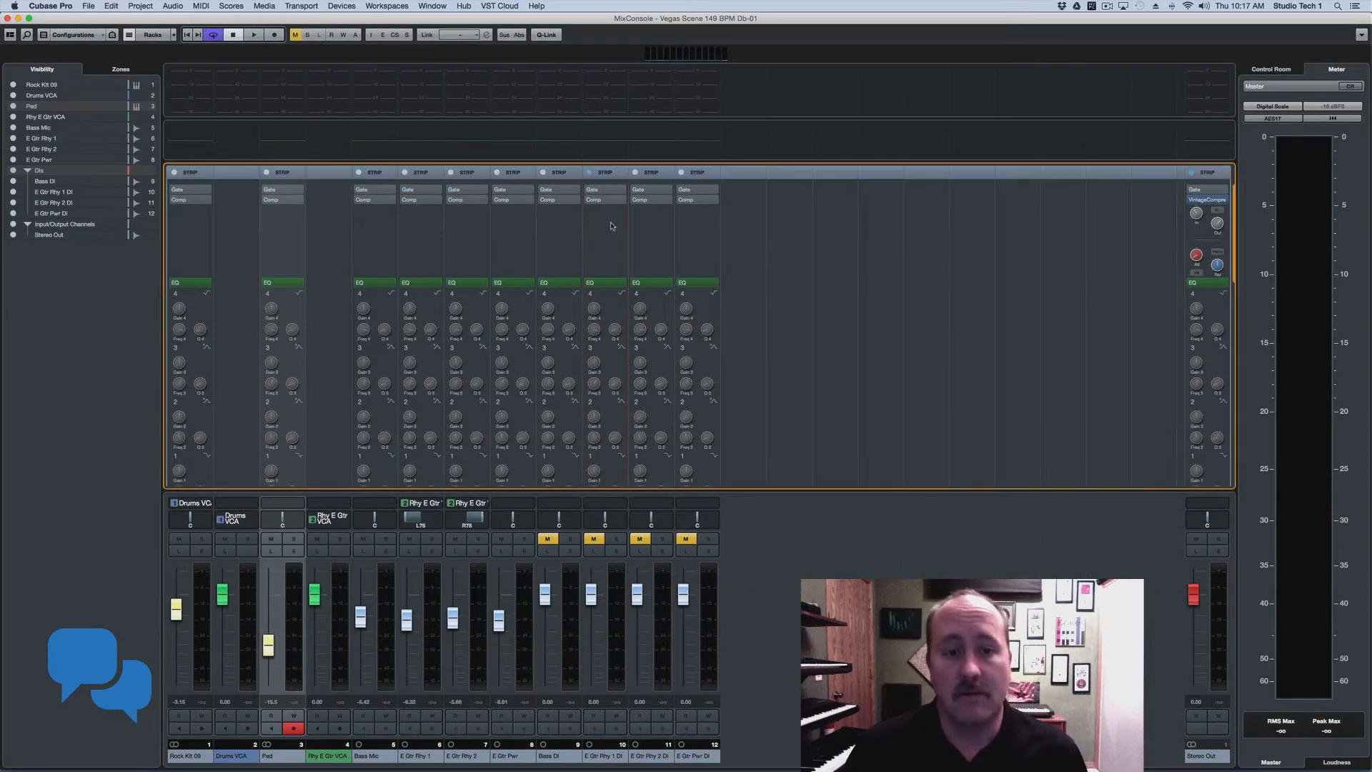
right_click(611, 226)
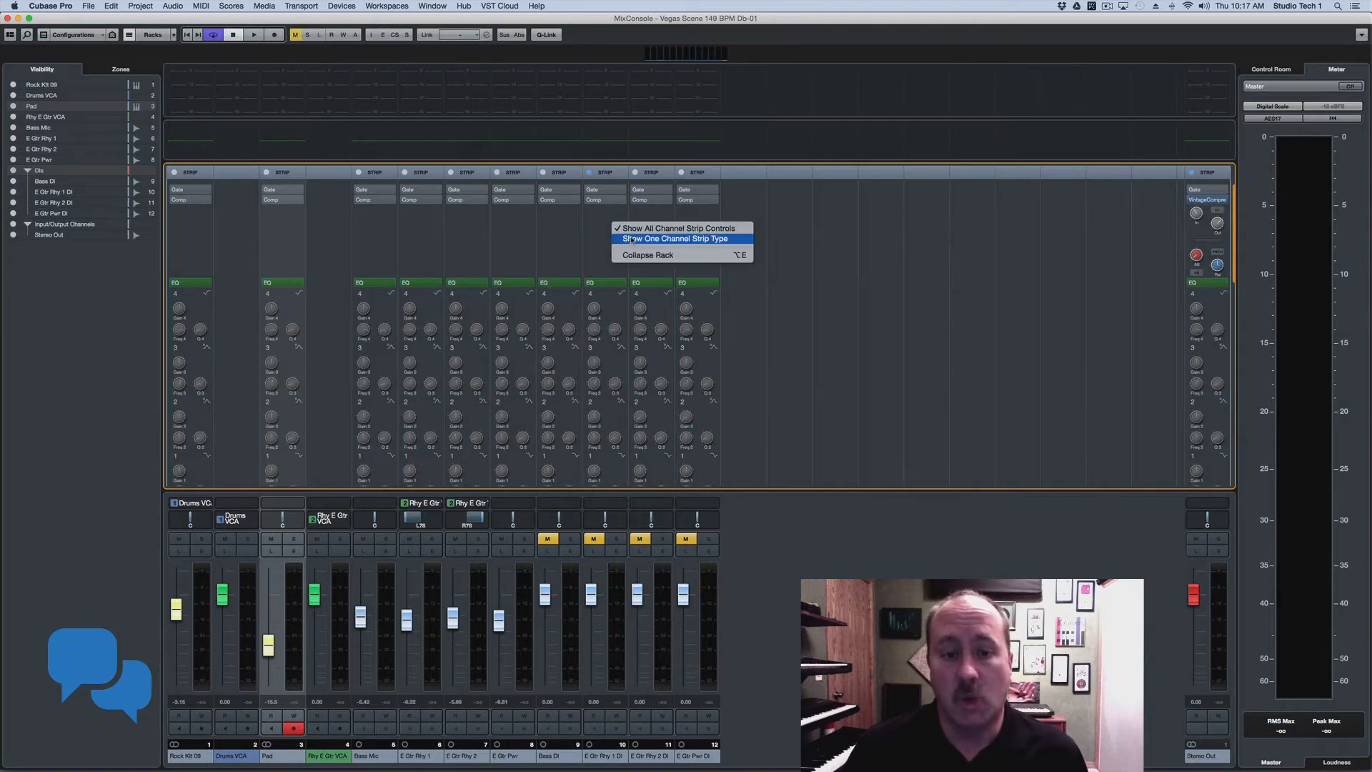
click(632, 239)
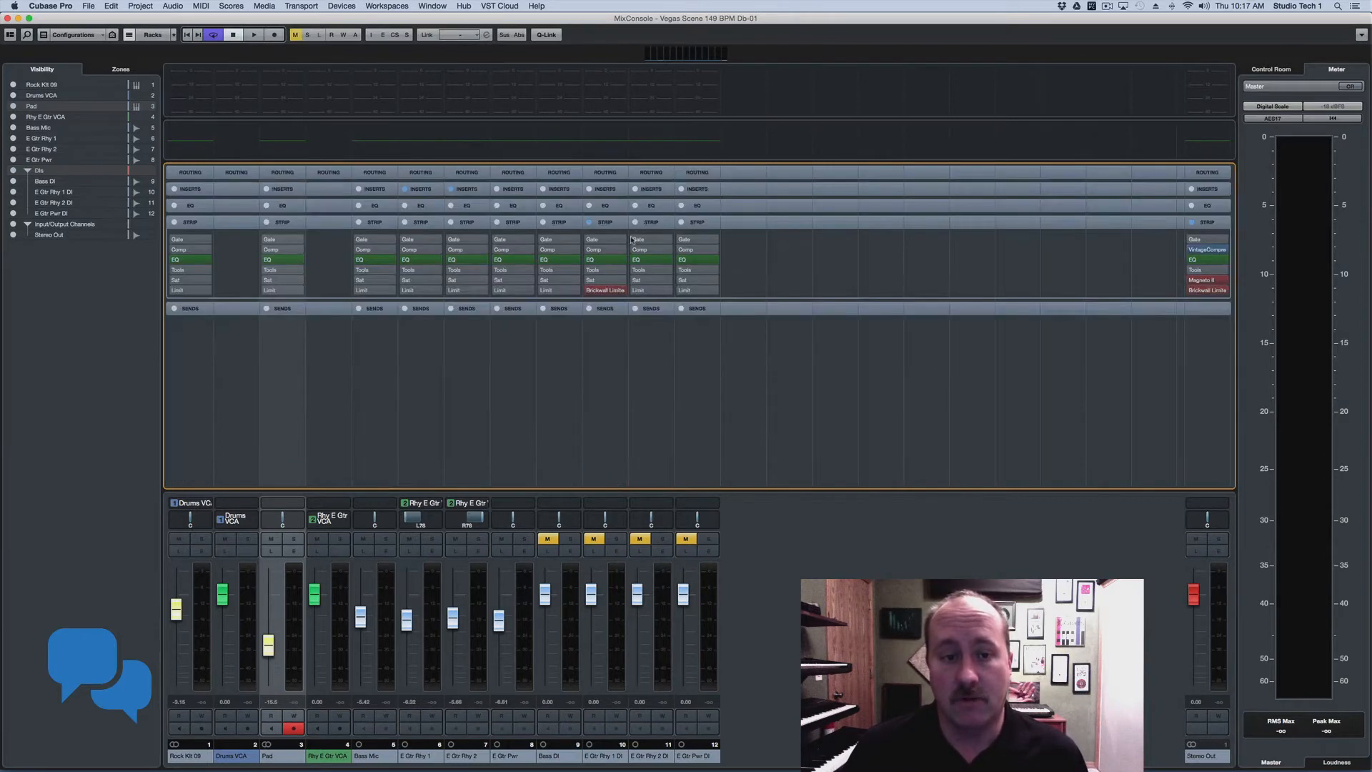
Step: Put the Tube Compressor on all four DI channels, placing it after Tools on E Gtr Rhy 2 DI and after Sat on E Gtr Pwr DI
click(605, 252)
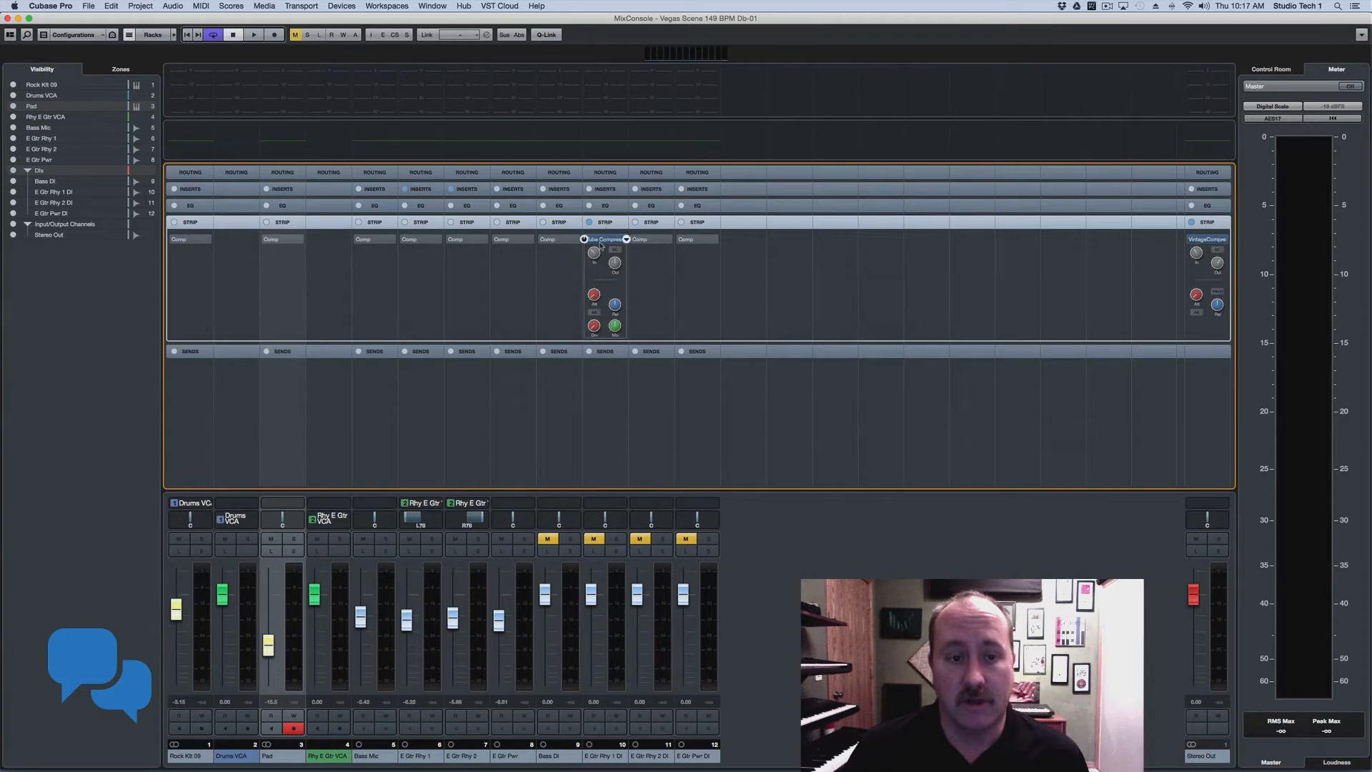
click(627, 239)
drag(651, 253, 705, 377)
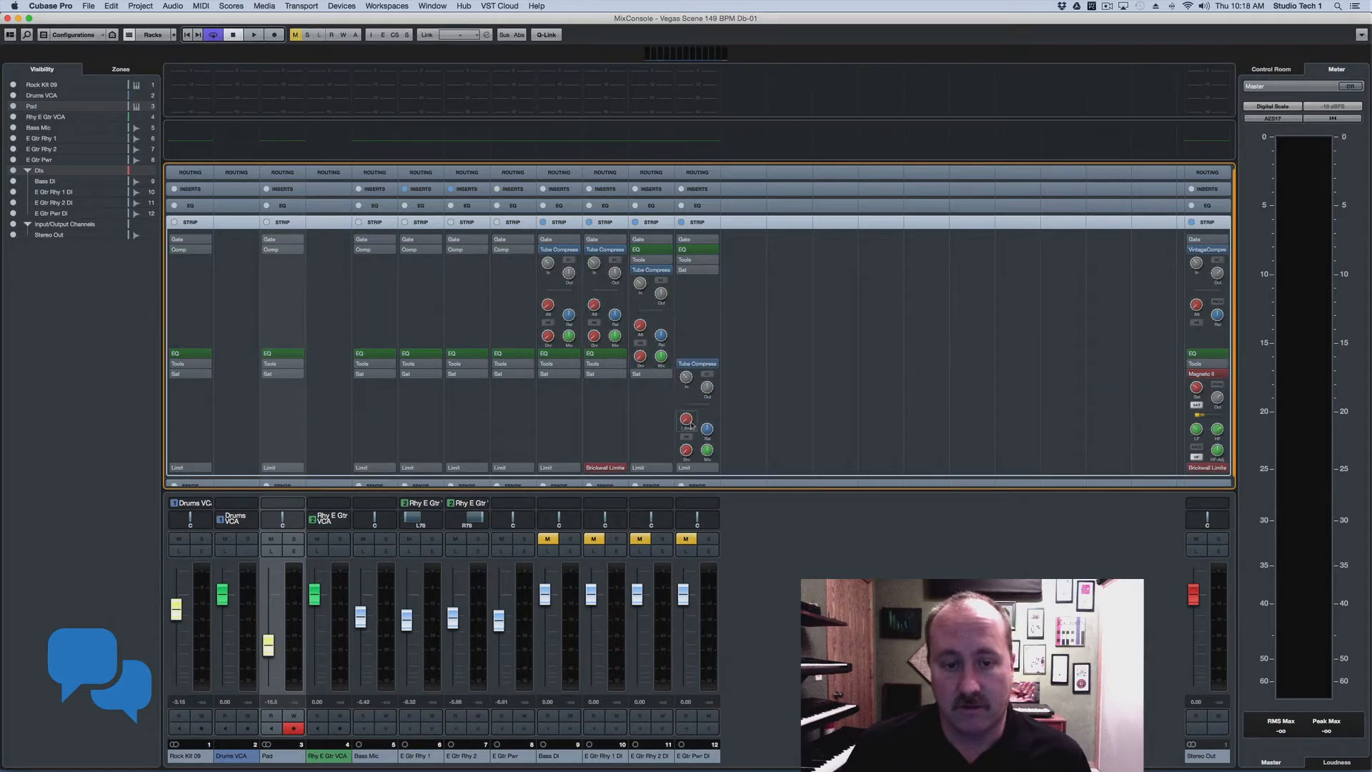
scroll(704, 351, down, 1)
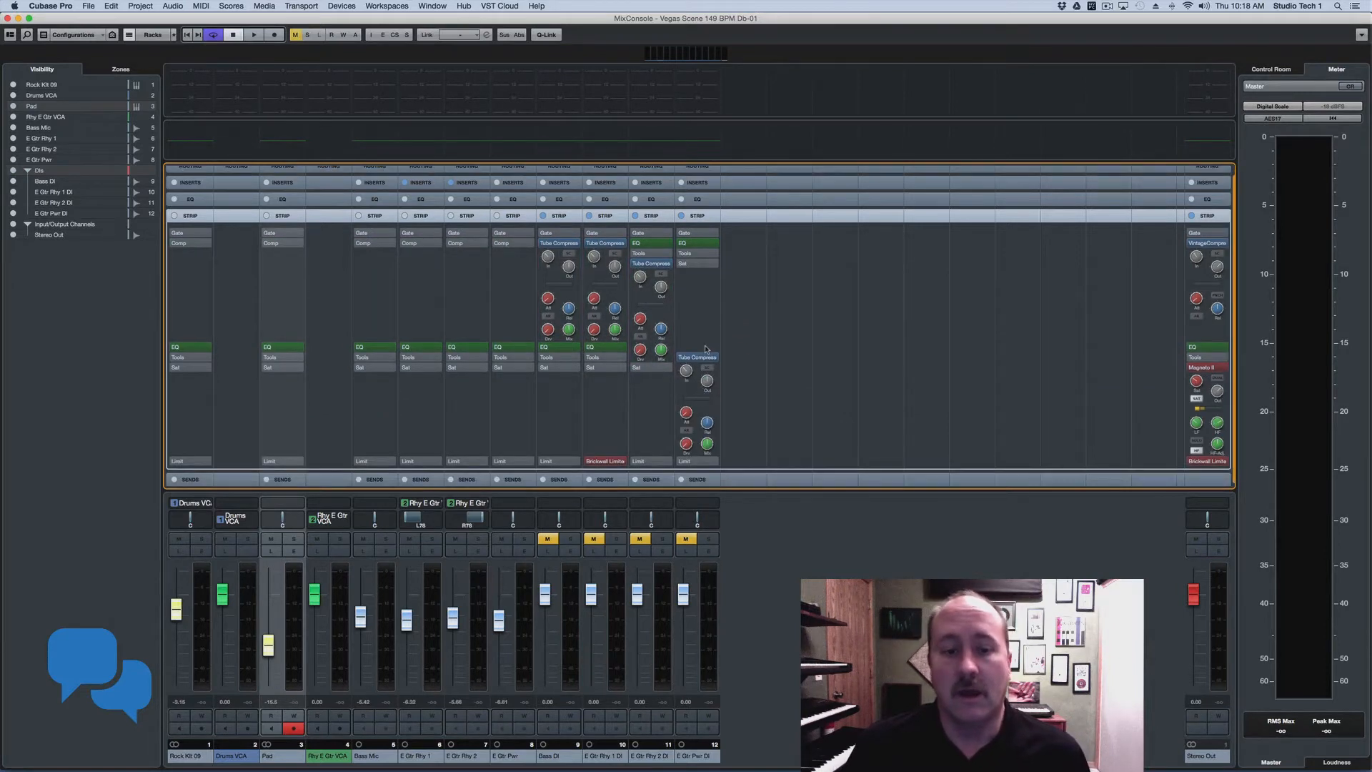
scroll(704, 350, up, 1)
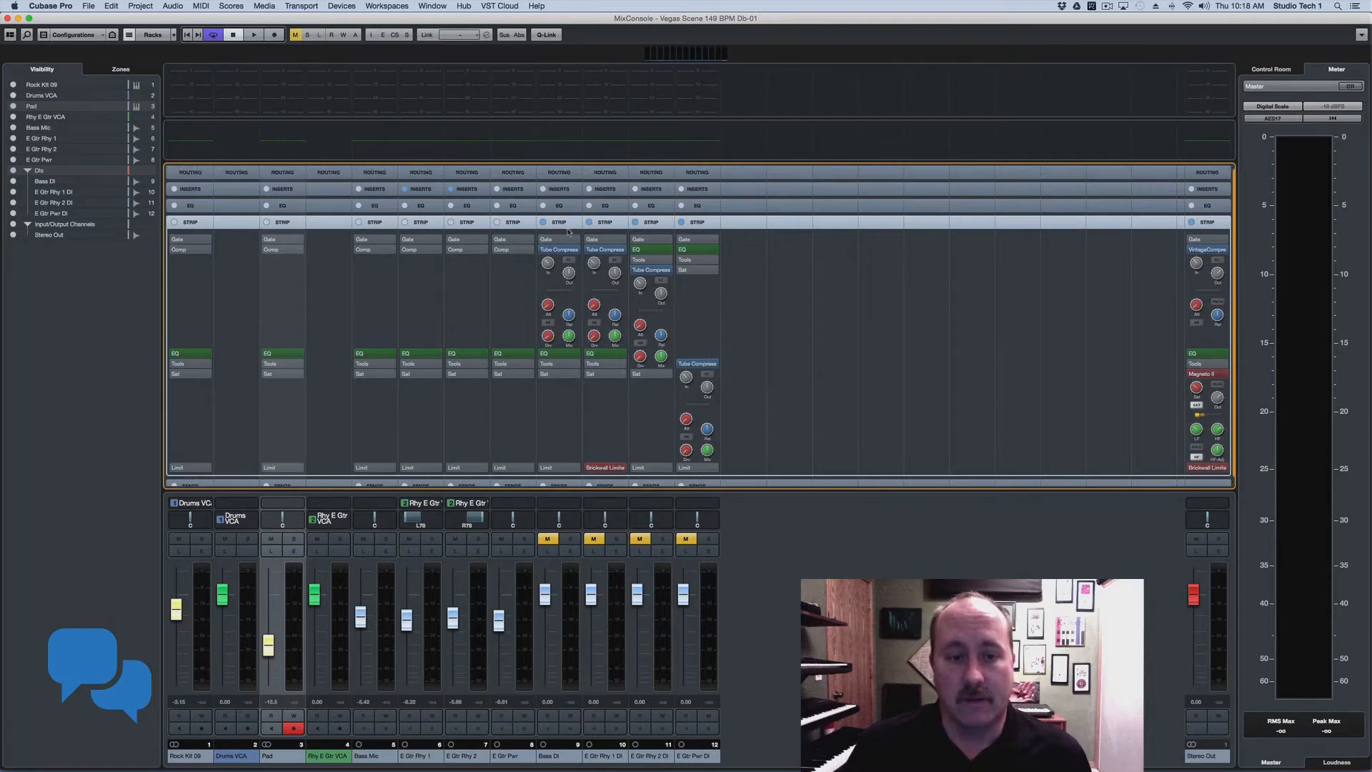
scroll(616, 273, down, 1)
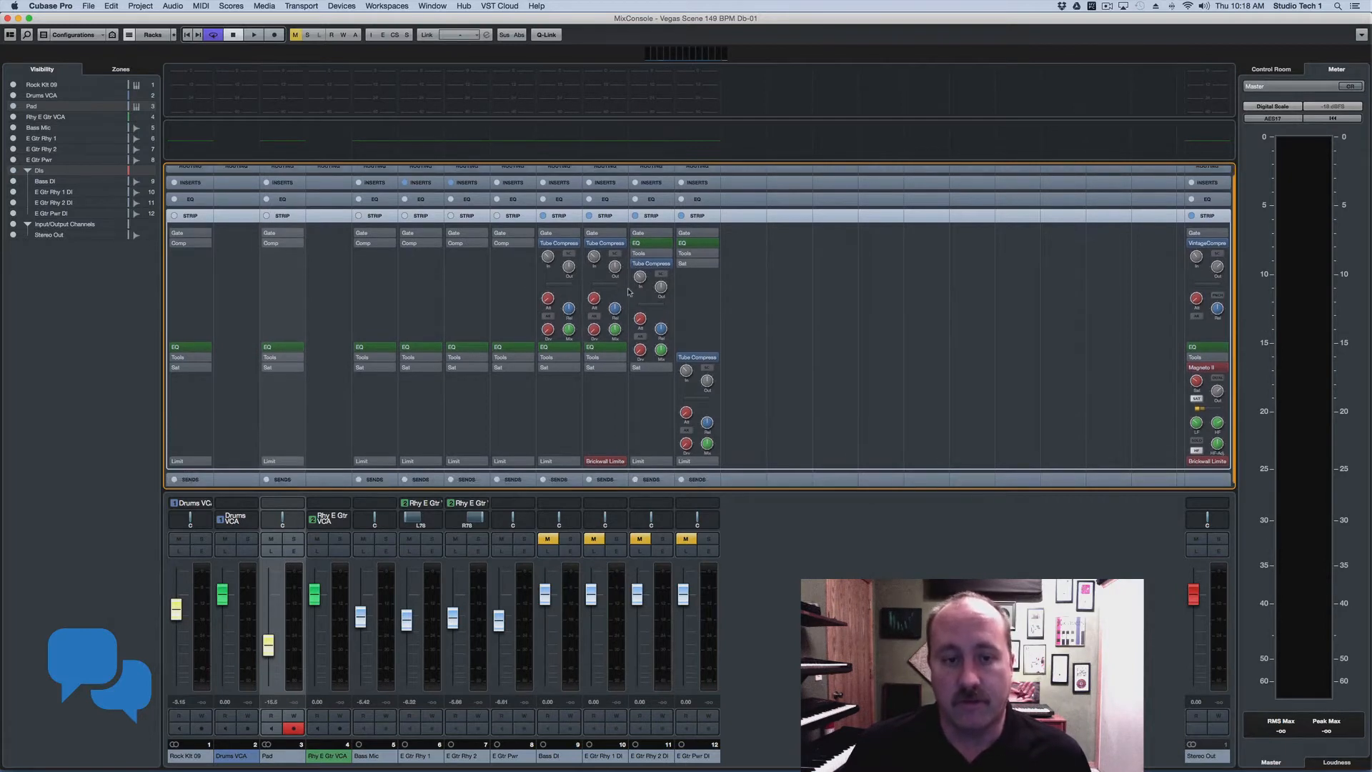
Step: Switch the Strip rack back to Show One Channel Strip Type and bring up the compressor module on E Gtr Rhy 1 DI
right_click(665, 290)
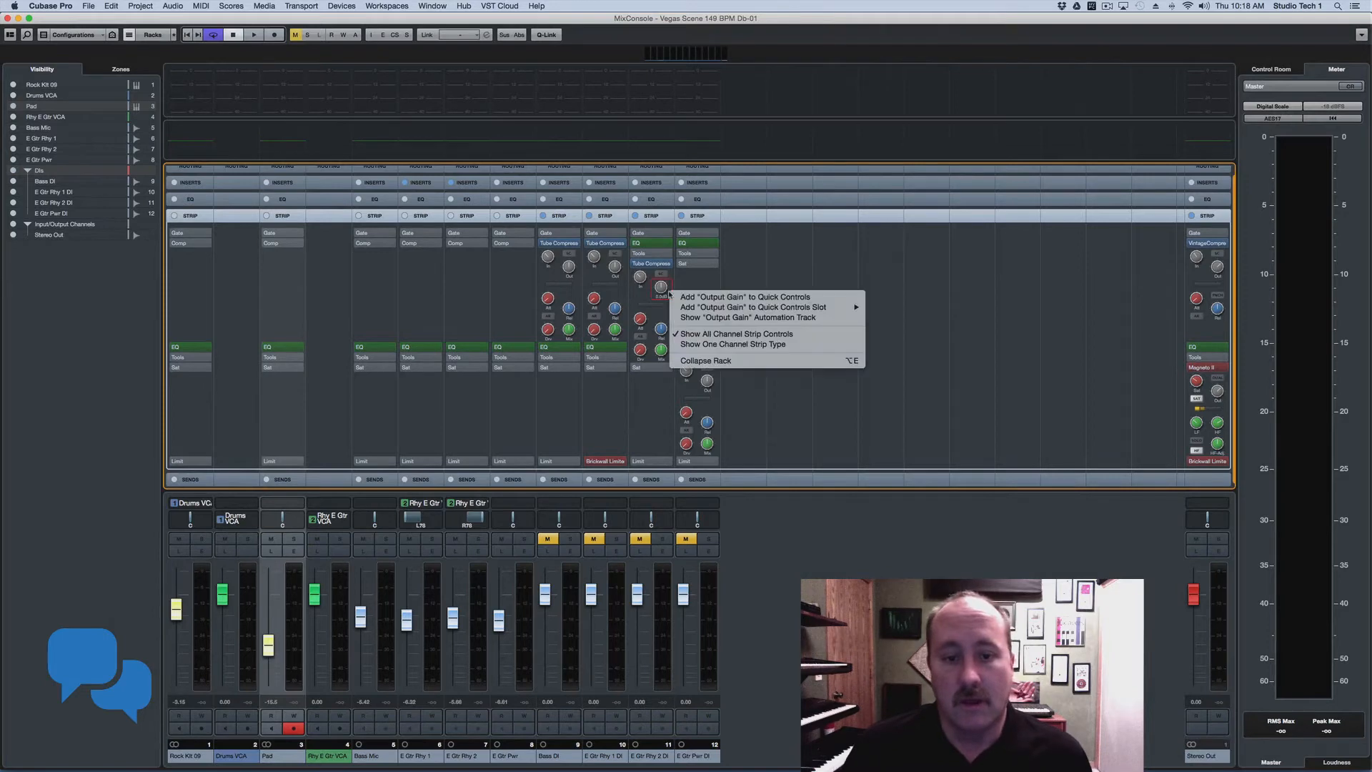
click(684, 283)
right_click(700, 275)
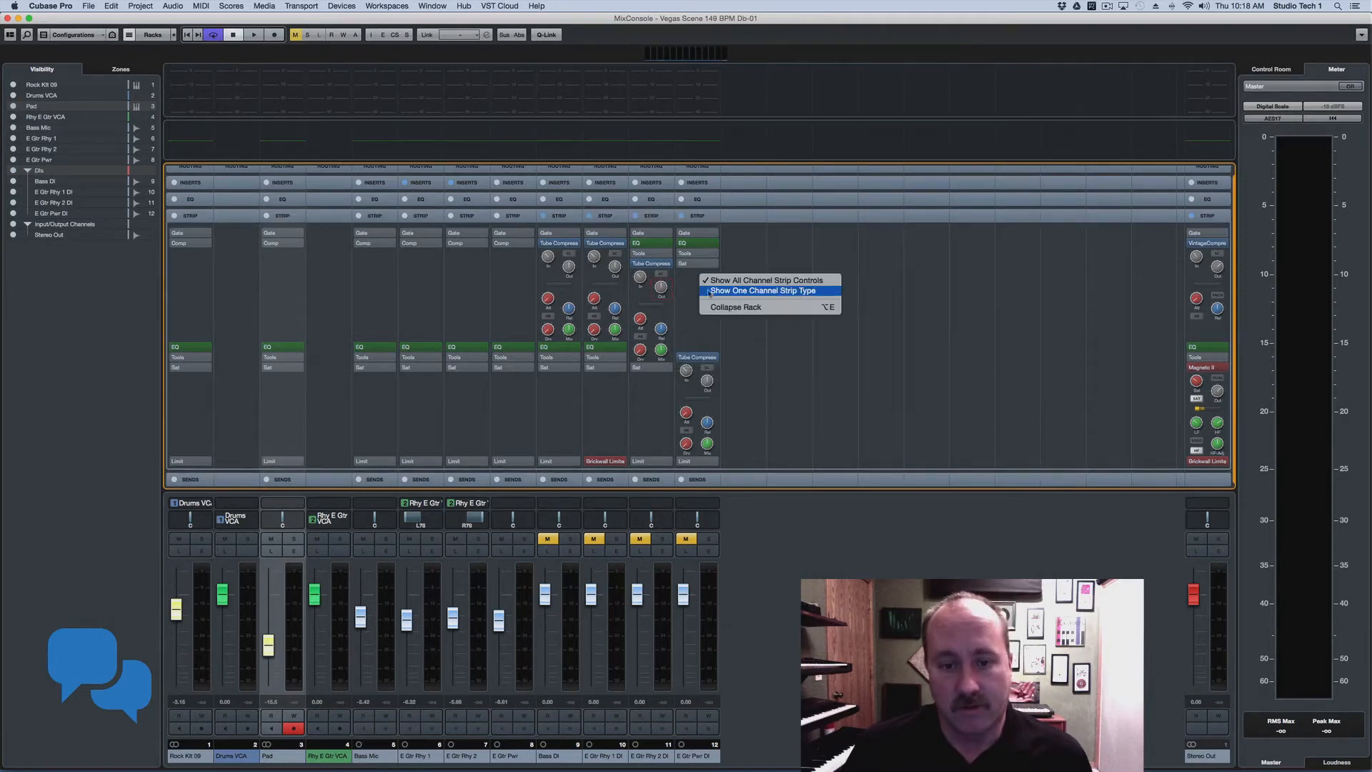
click(712, 292)
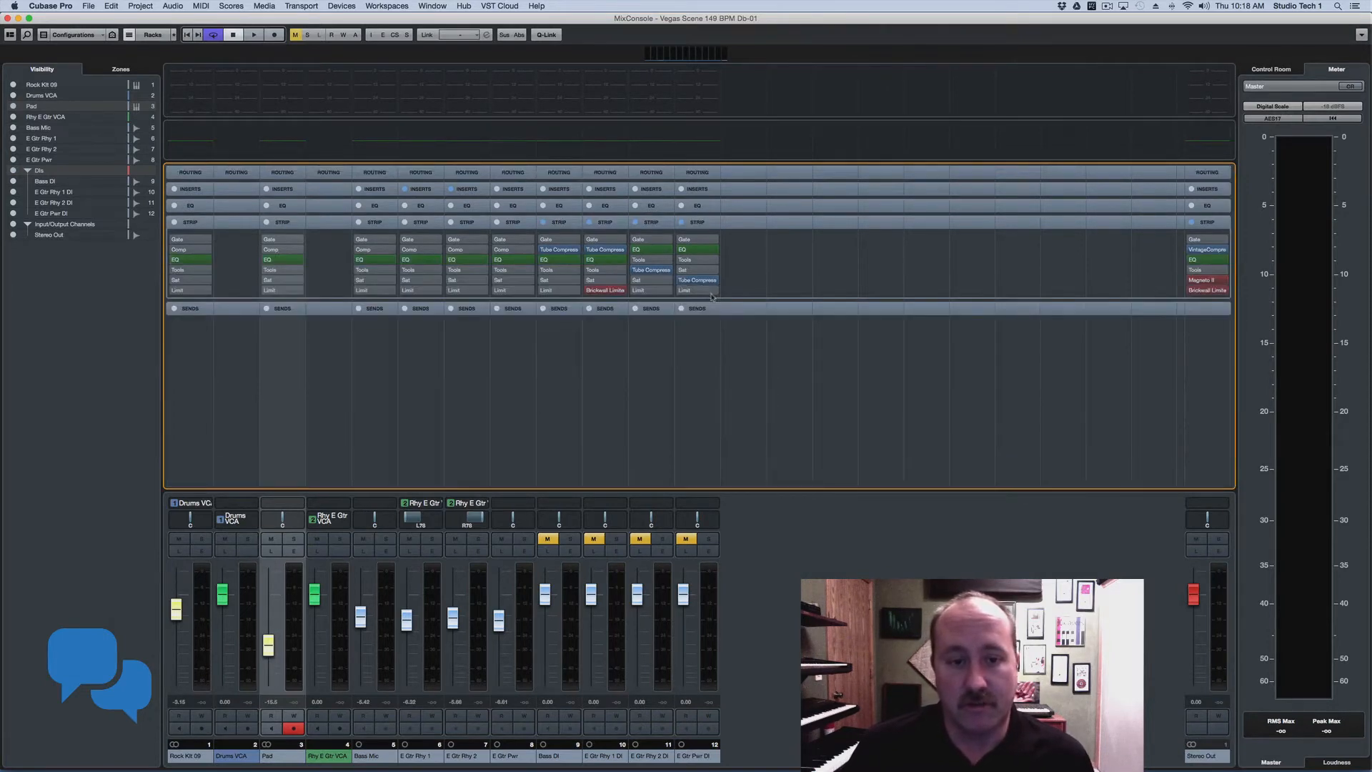
click(607, 250)
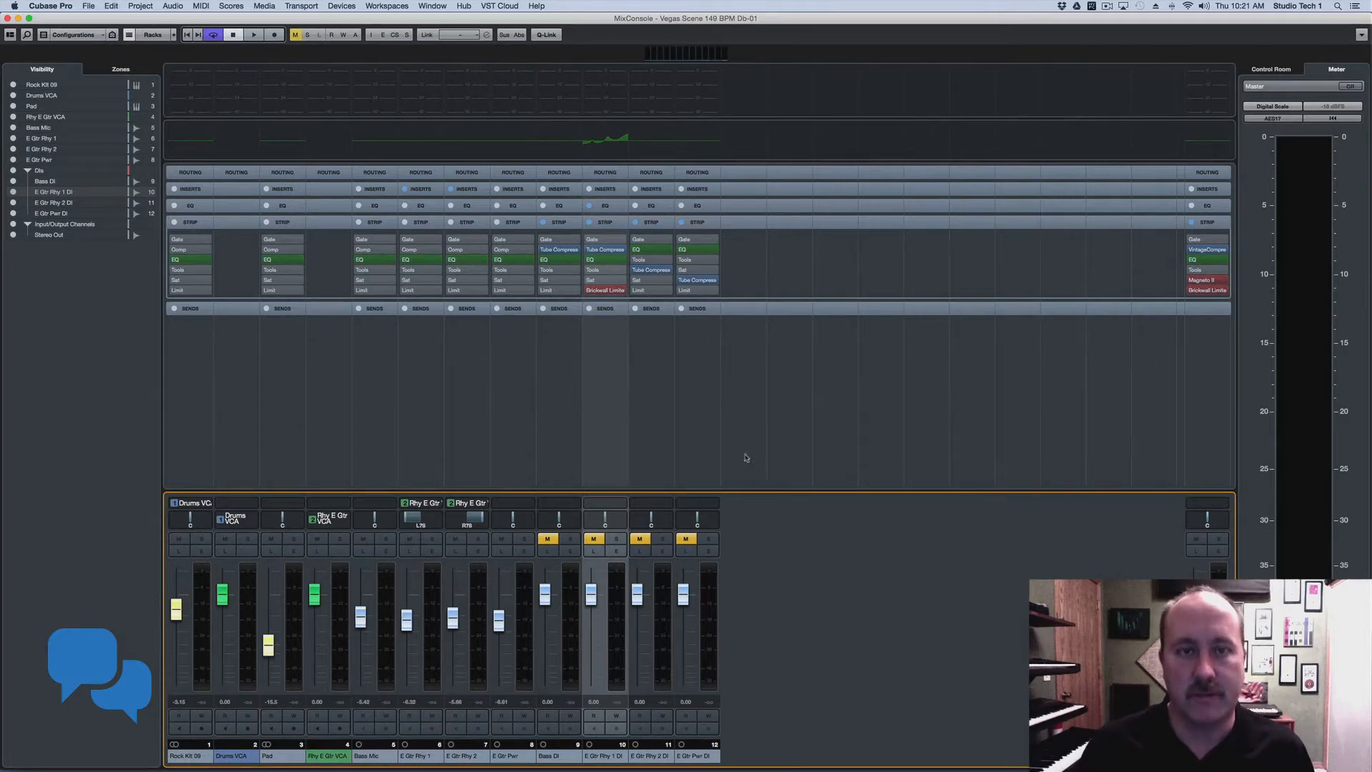
click(403, 6)
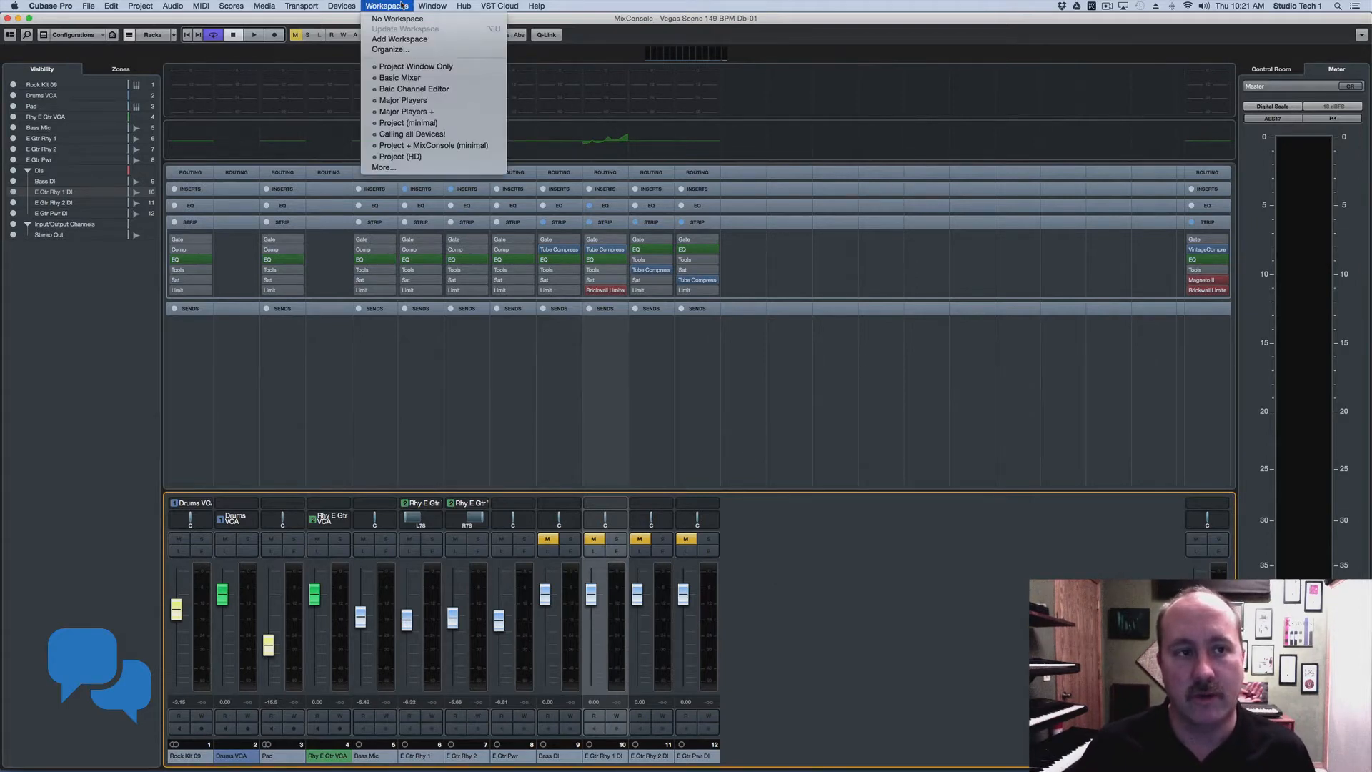
click(738, 399)
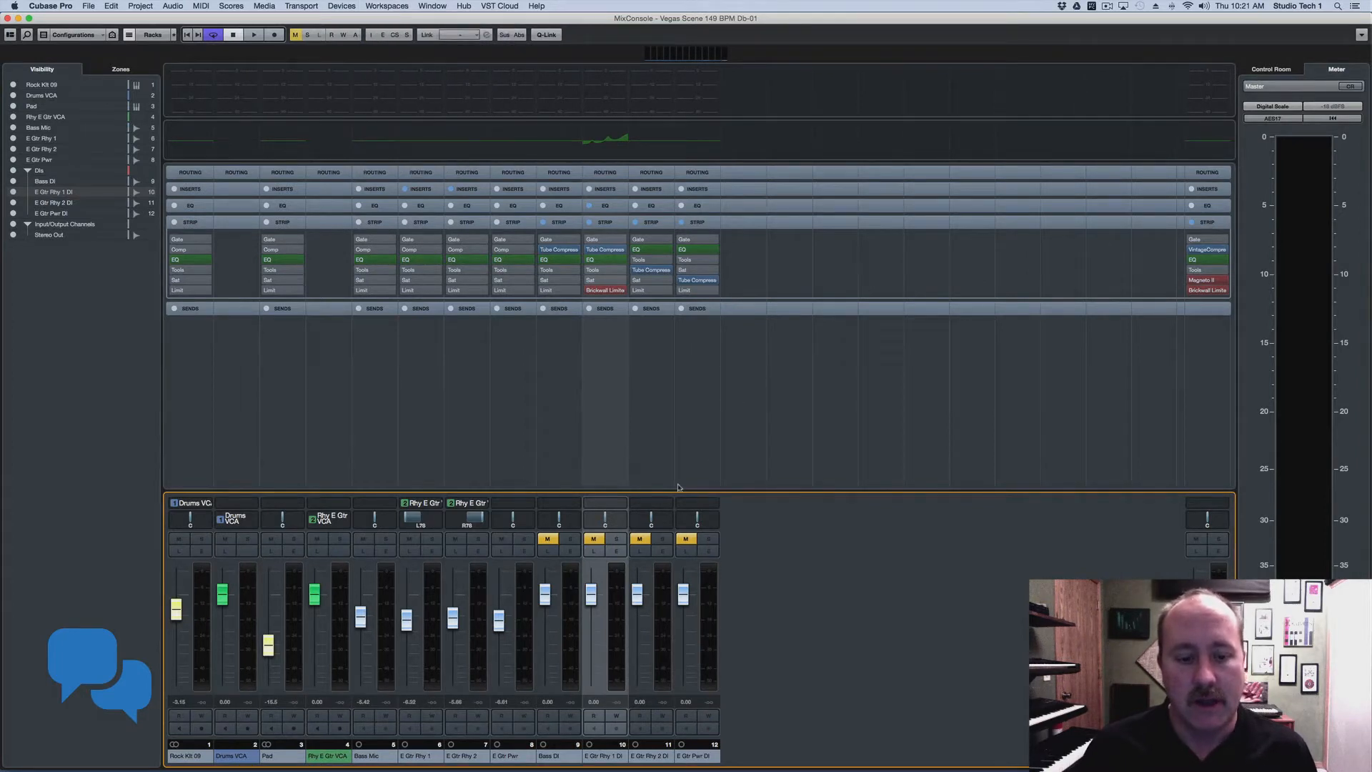
Step: Open the channel settings of E Gtr Rhy 1 DI, reposition the window and adjust EQ band 3 to a gain of about 4.1 dB
click(615, 553)
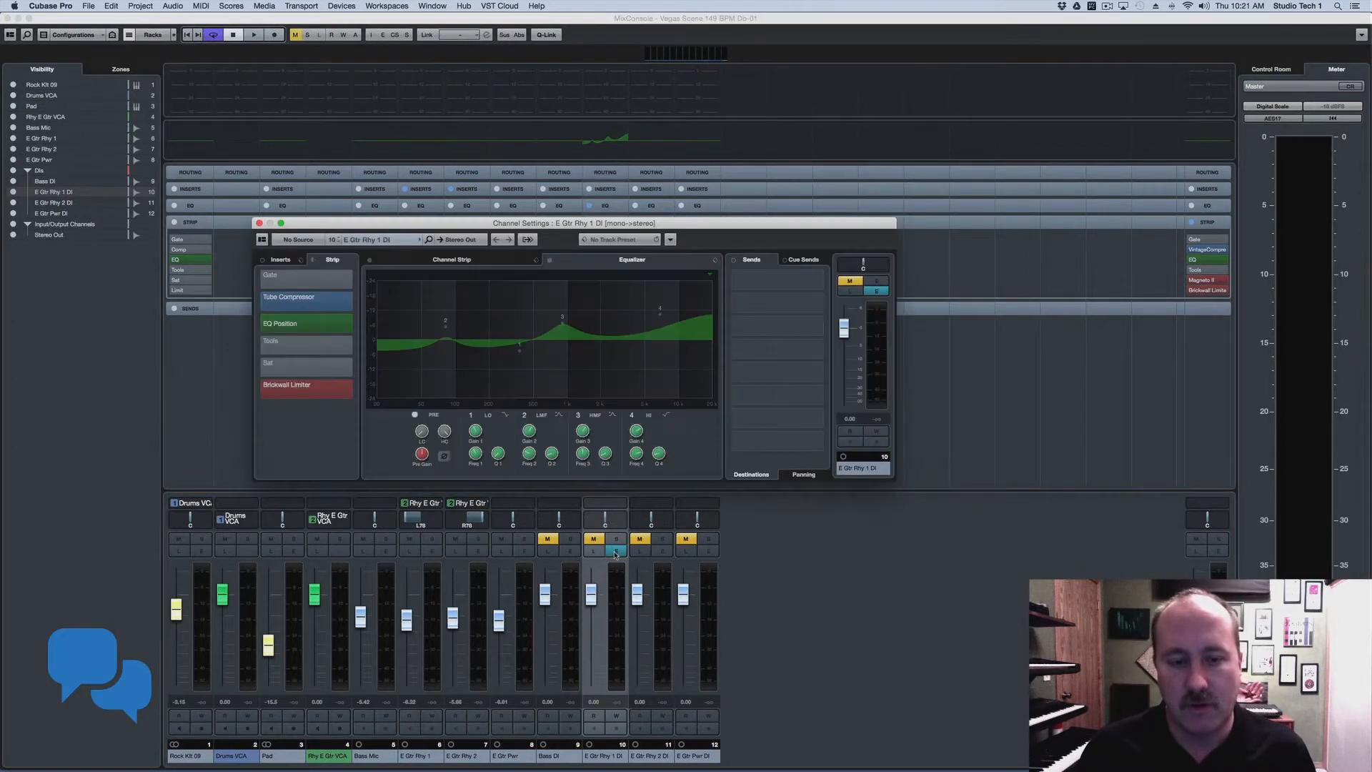
drag(671, 223, 739, 200)
mouse_move(632, 301)
mouse_down()
mouse_move(663, 327)
mouse_move(652, 290)
mouse_move(634, 306)
mouse_up()
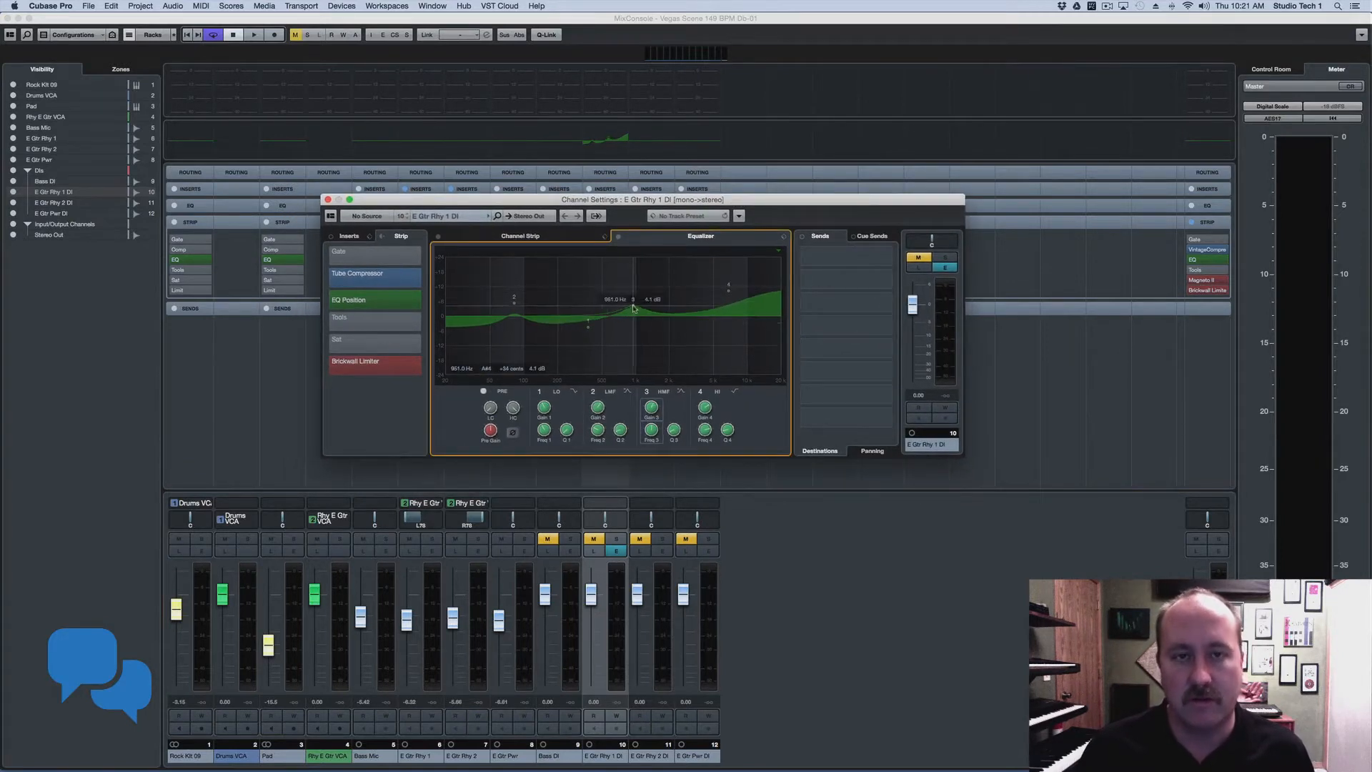
click(609, 135)
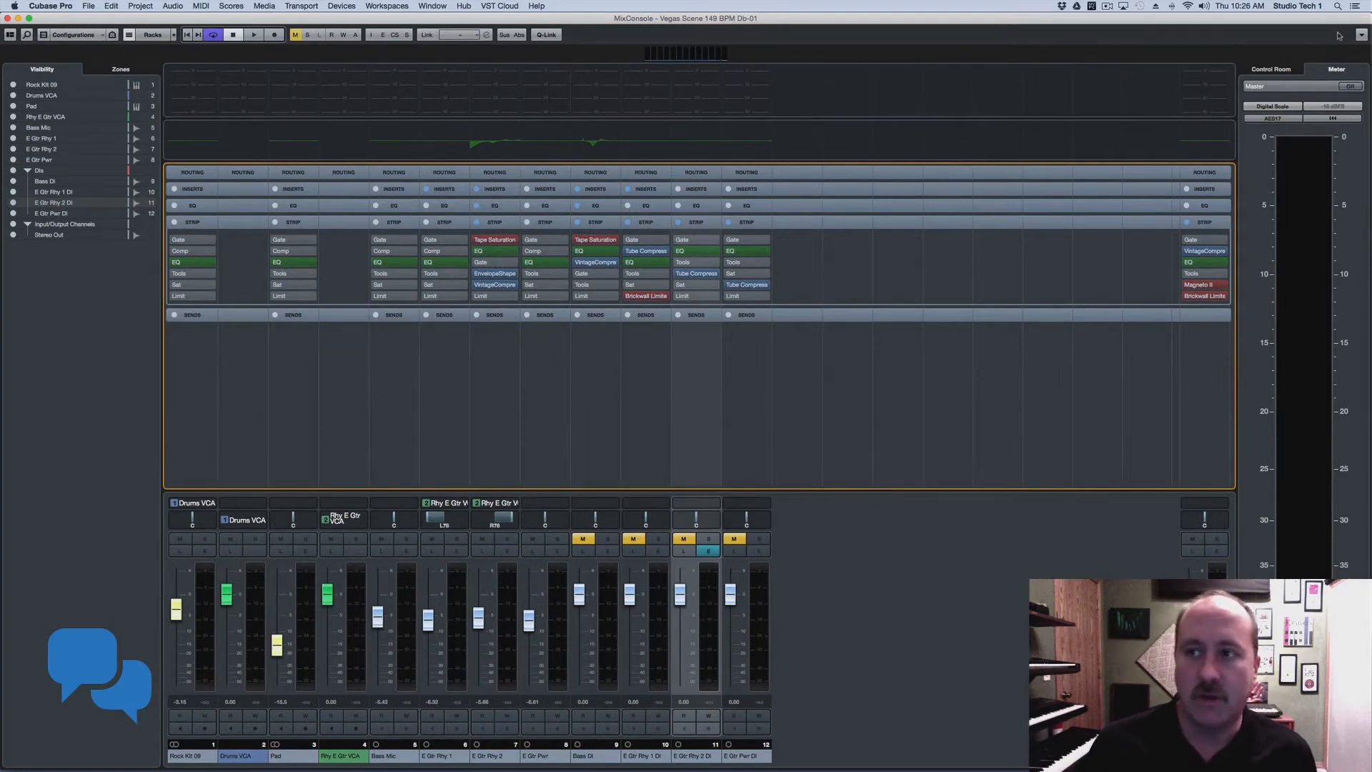
click(1361, 36)
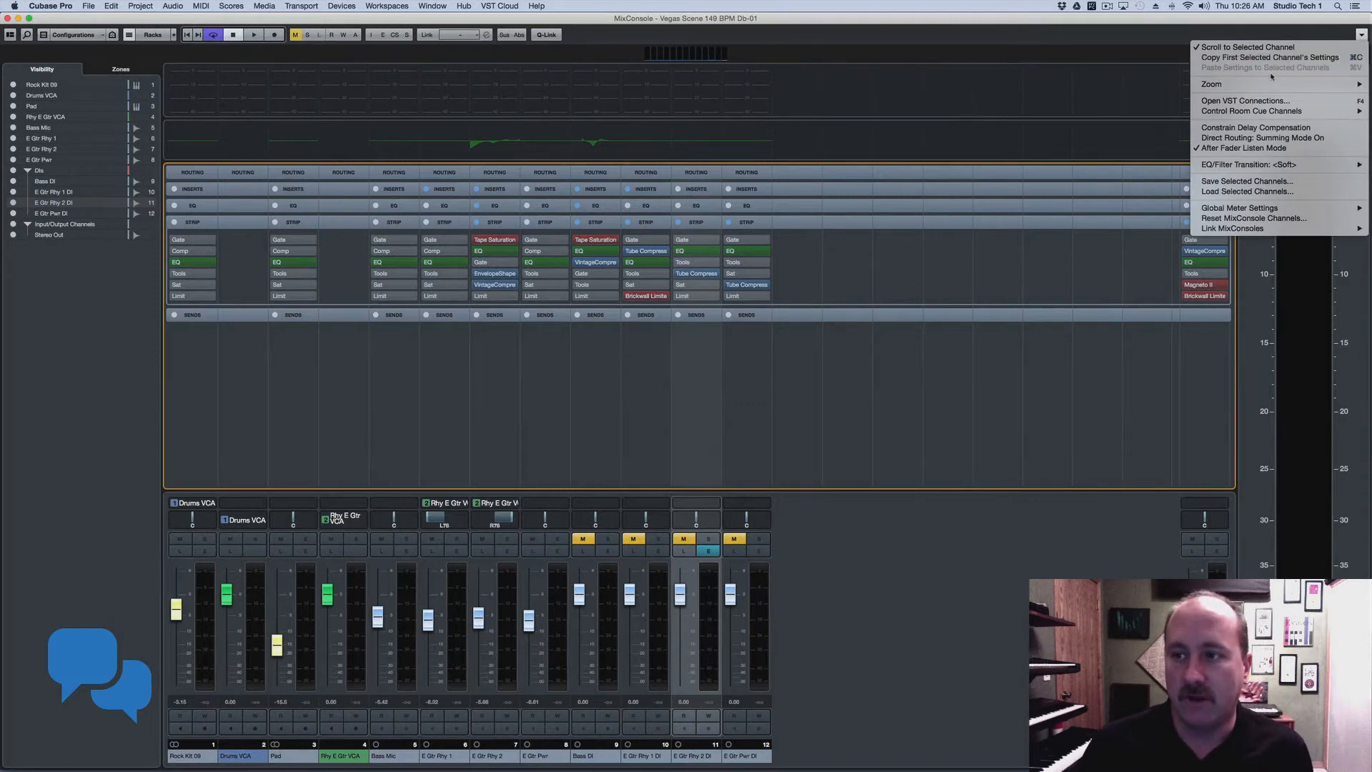
mouse_move(1269, 86)
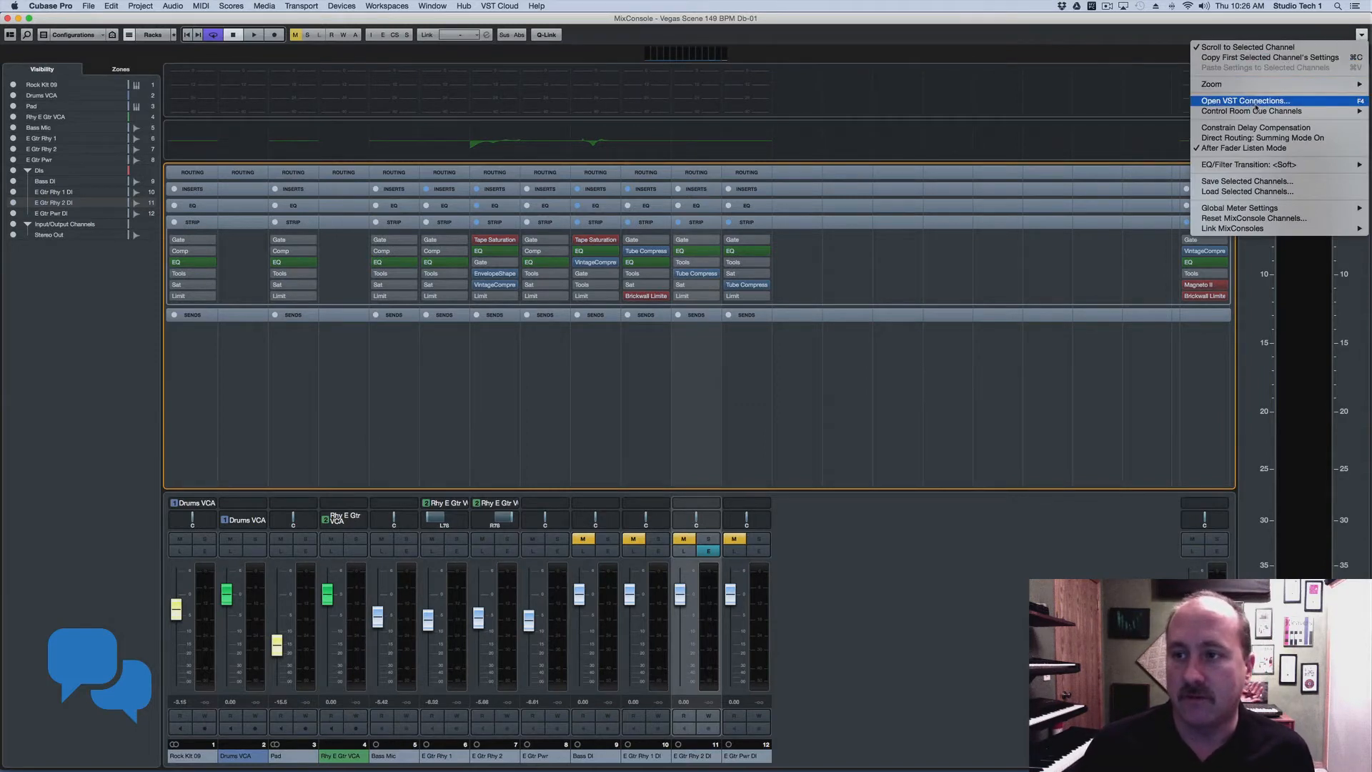
mouse_move(1260, 112)
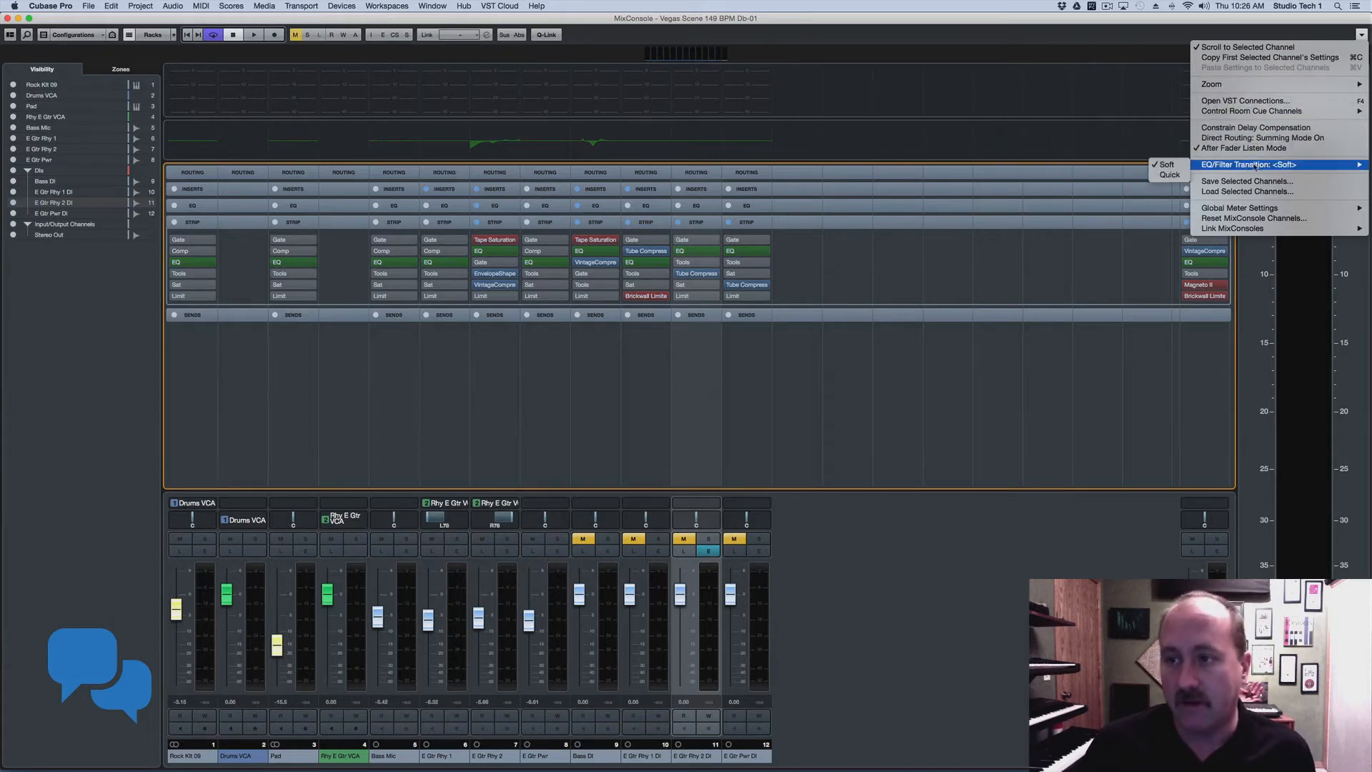
click(1002, 427)
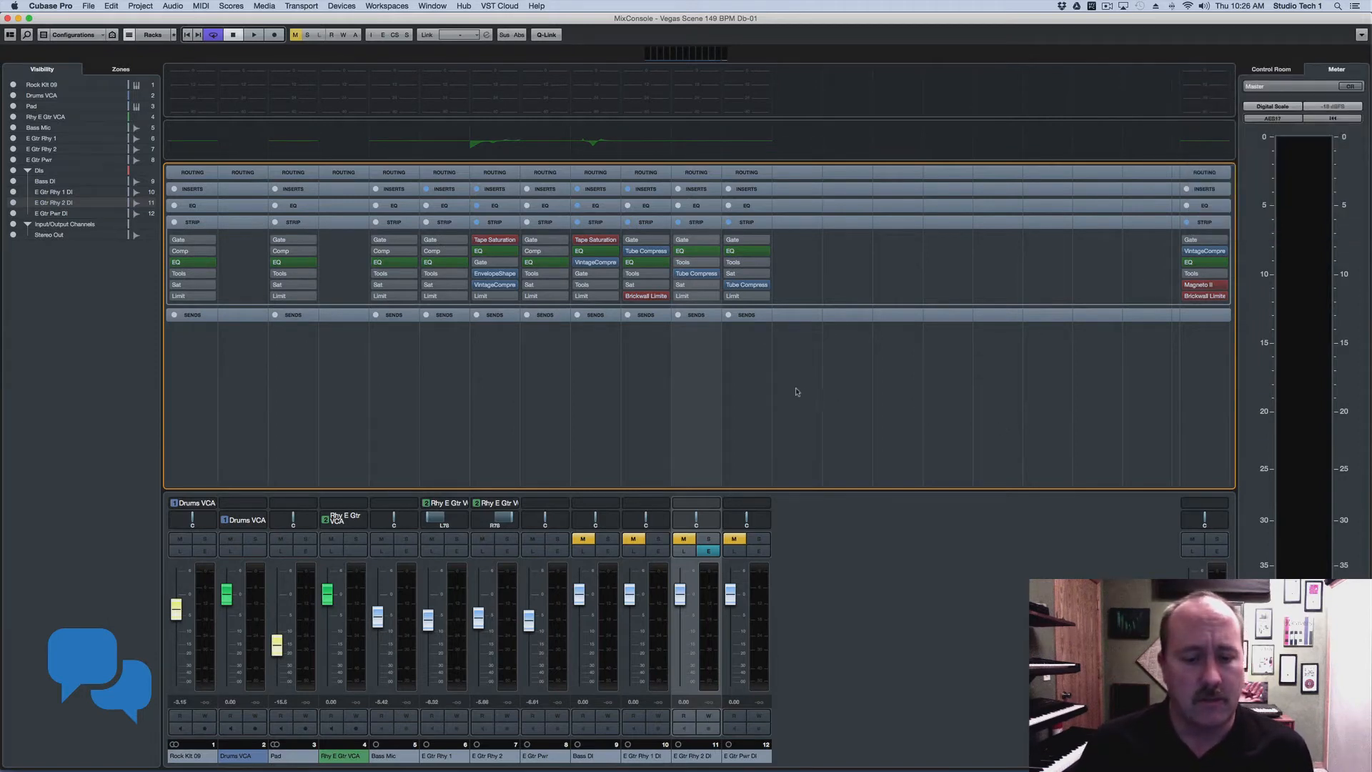
right_click(681, 597)
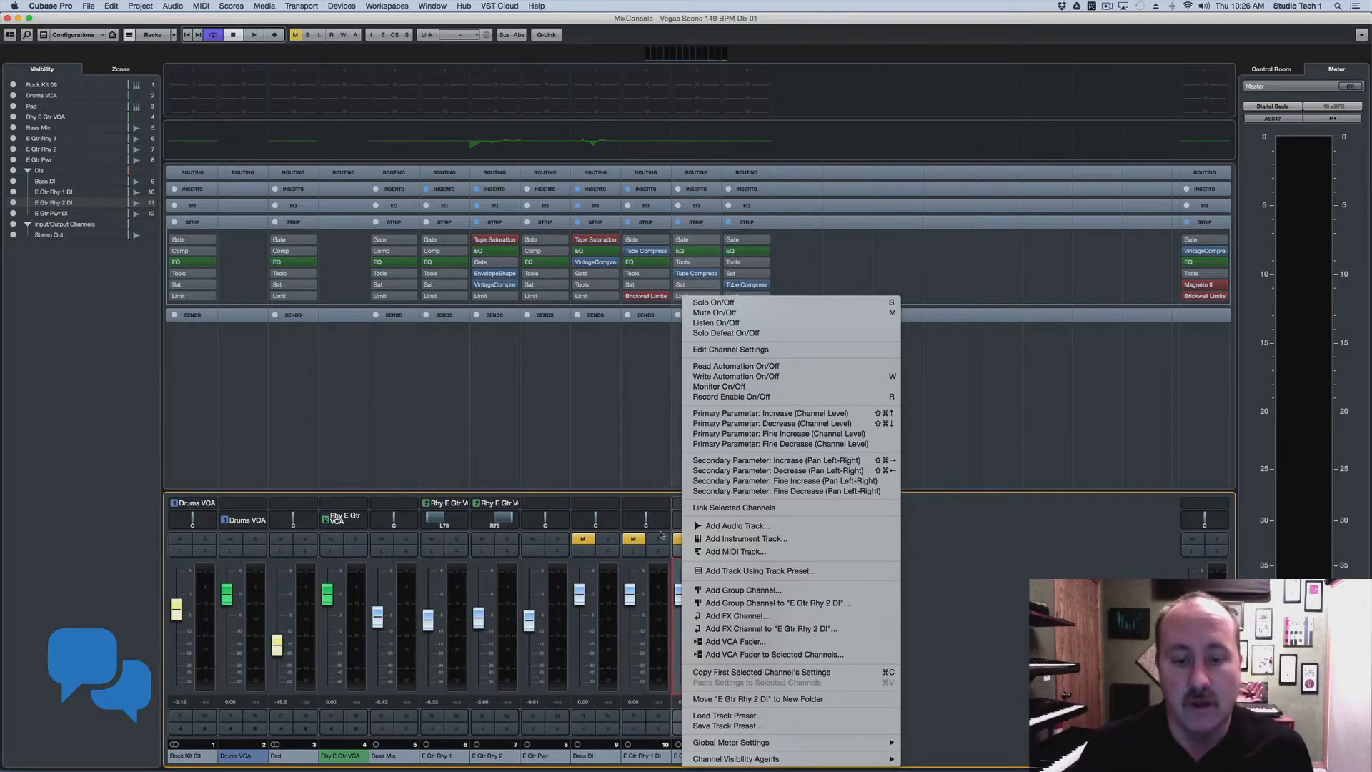
click(651, 383)
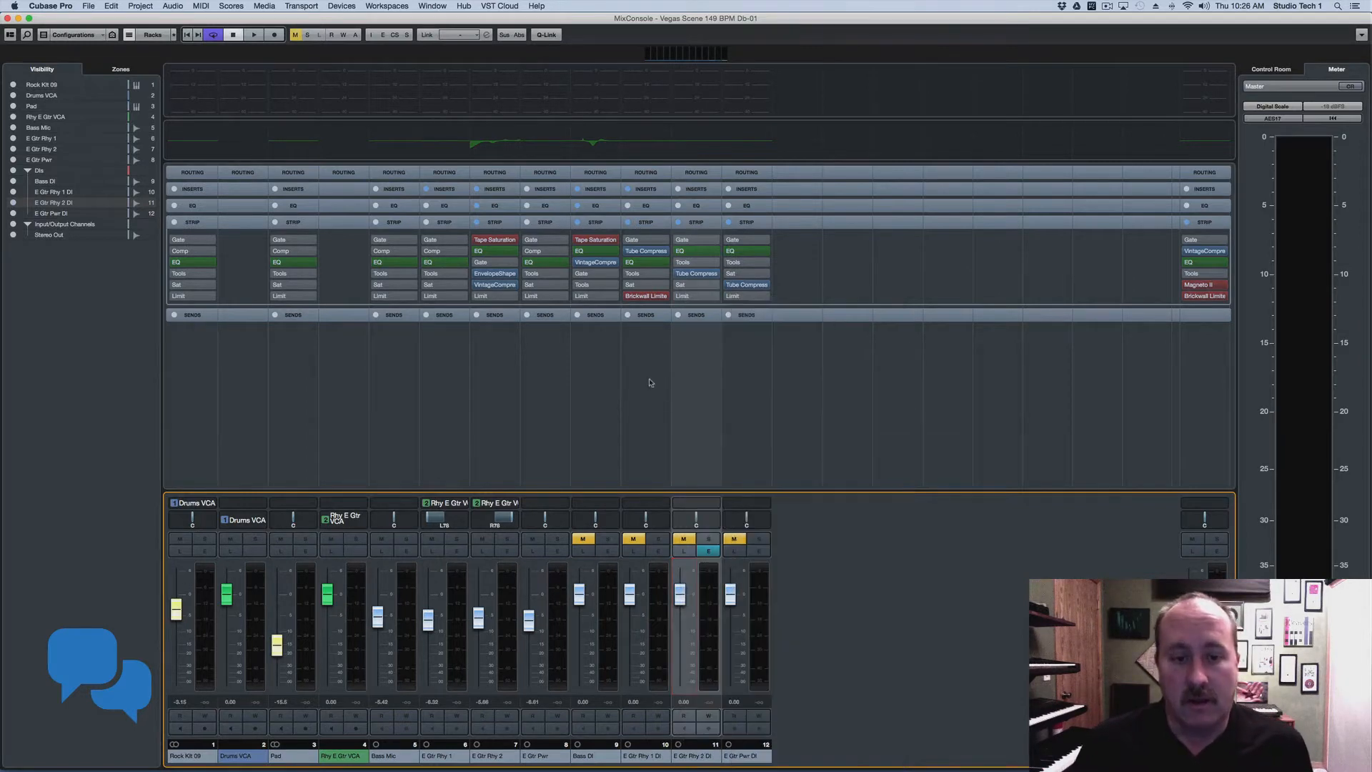
Step: Open the Load Track Preset browser for the E Gtr Rhy 2 DI channel, look at the guitar presets and close it
right_click(688, 335)
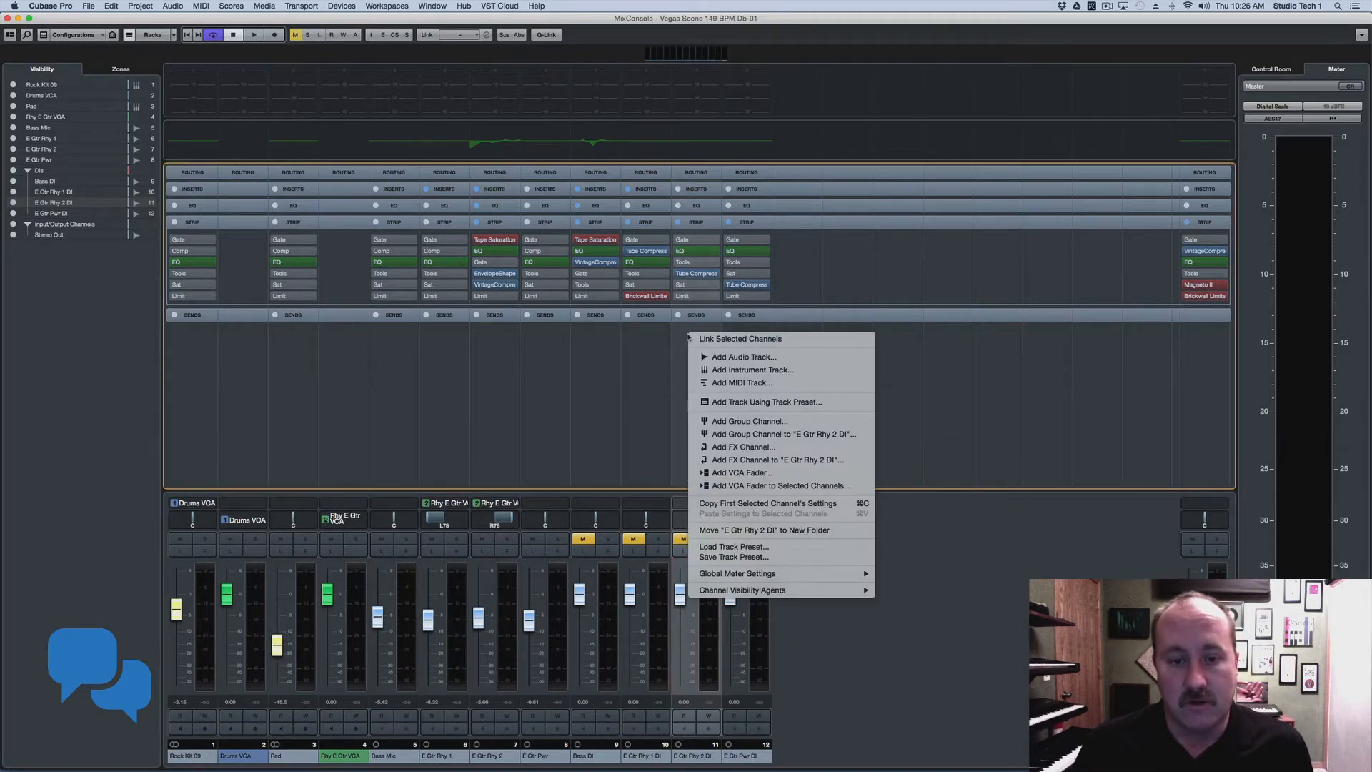
click(741, 548)
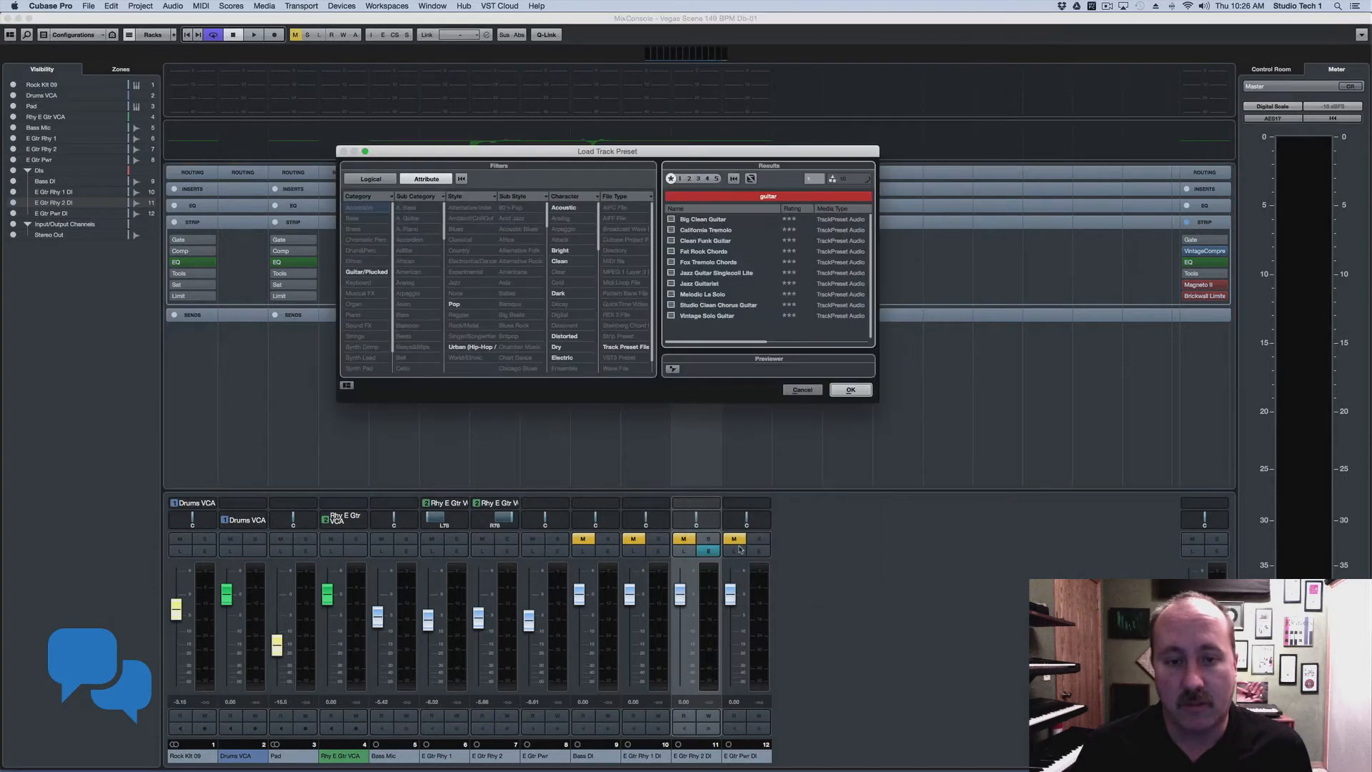
click(839, 391)
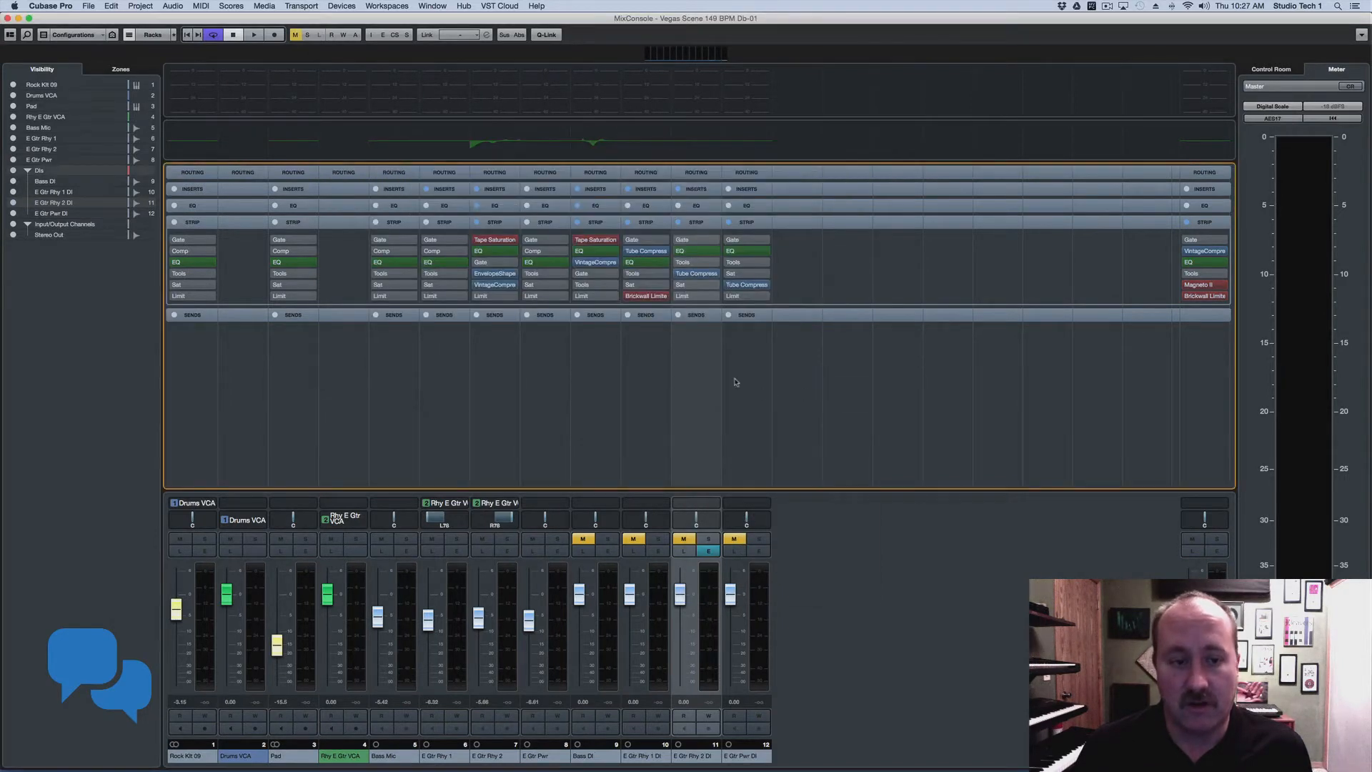
Step: Select the Bass Mic channel, check its Inserts and EQ racks and collapse them again
click(400, 336)
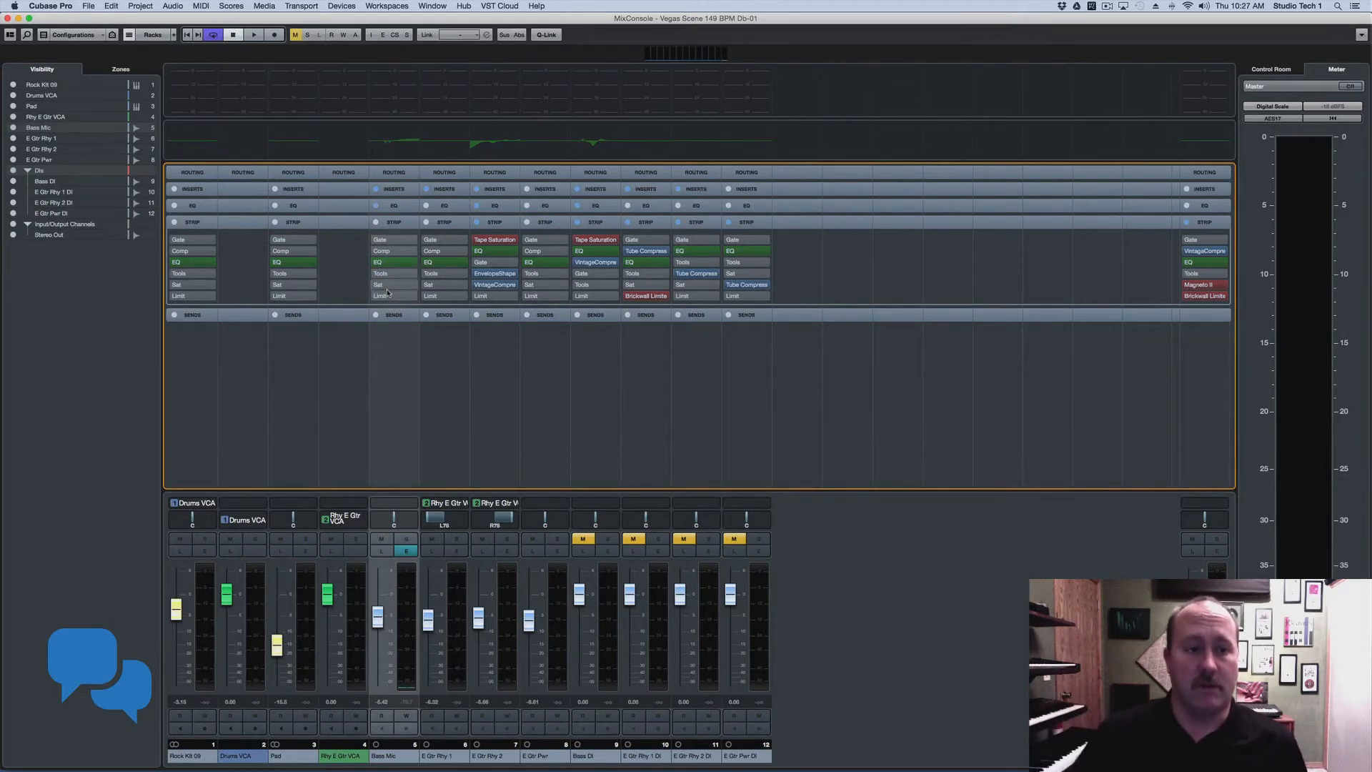
click(394, 189)
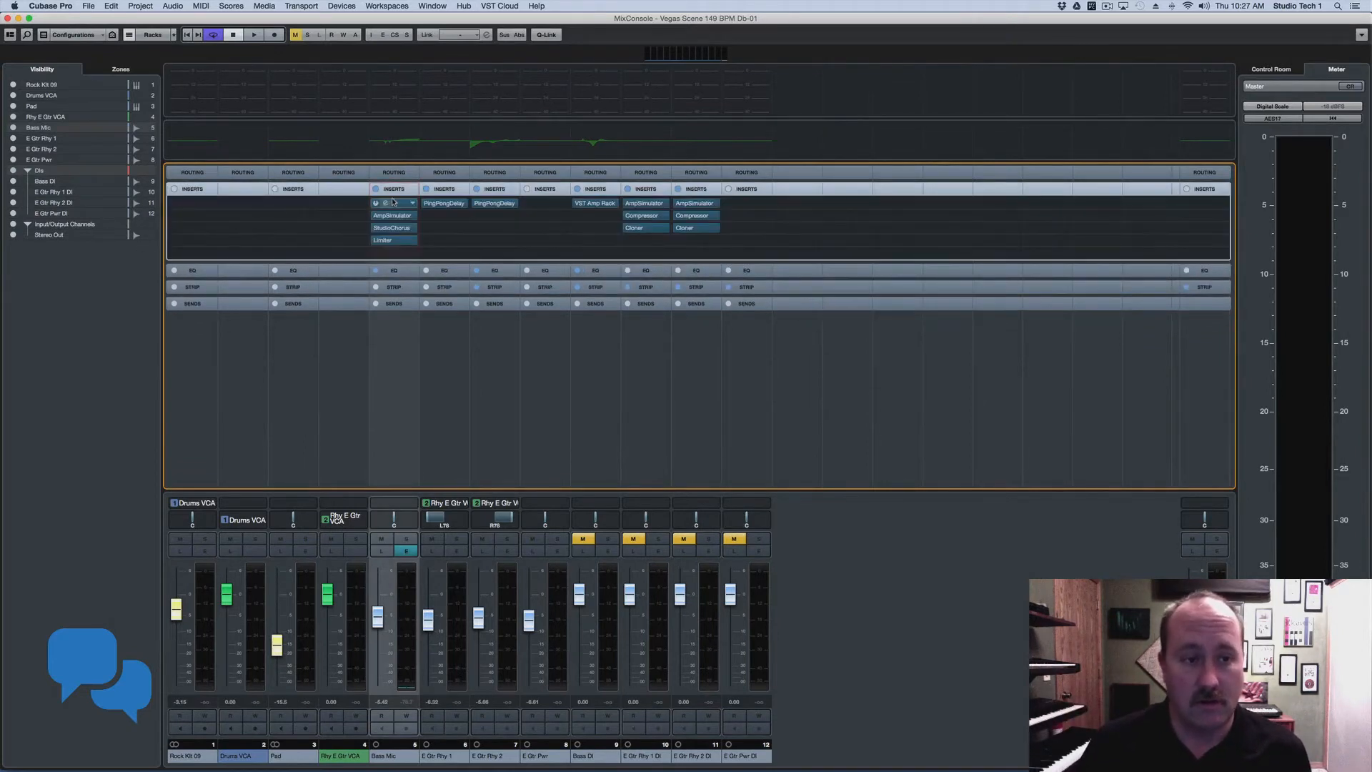
click(395, 270)
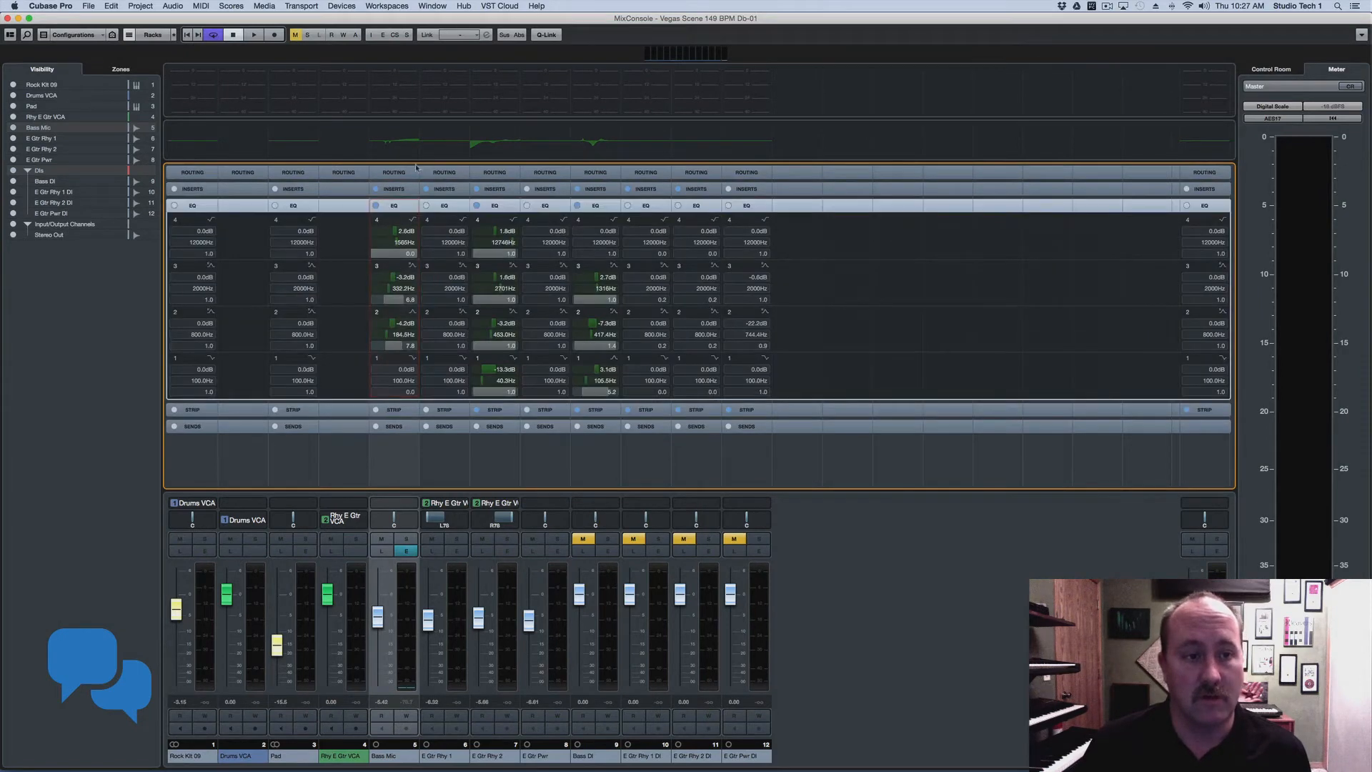
click(398, 207)
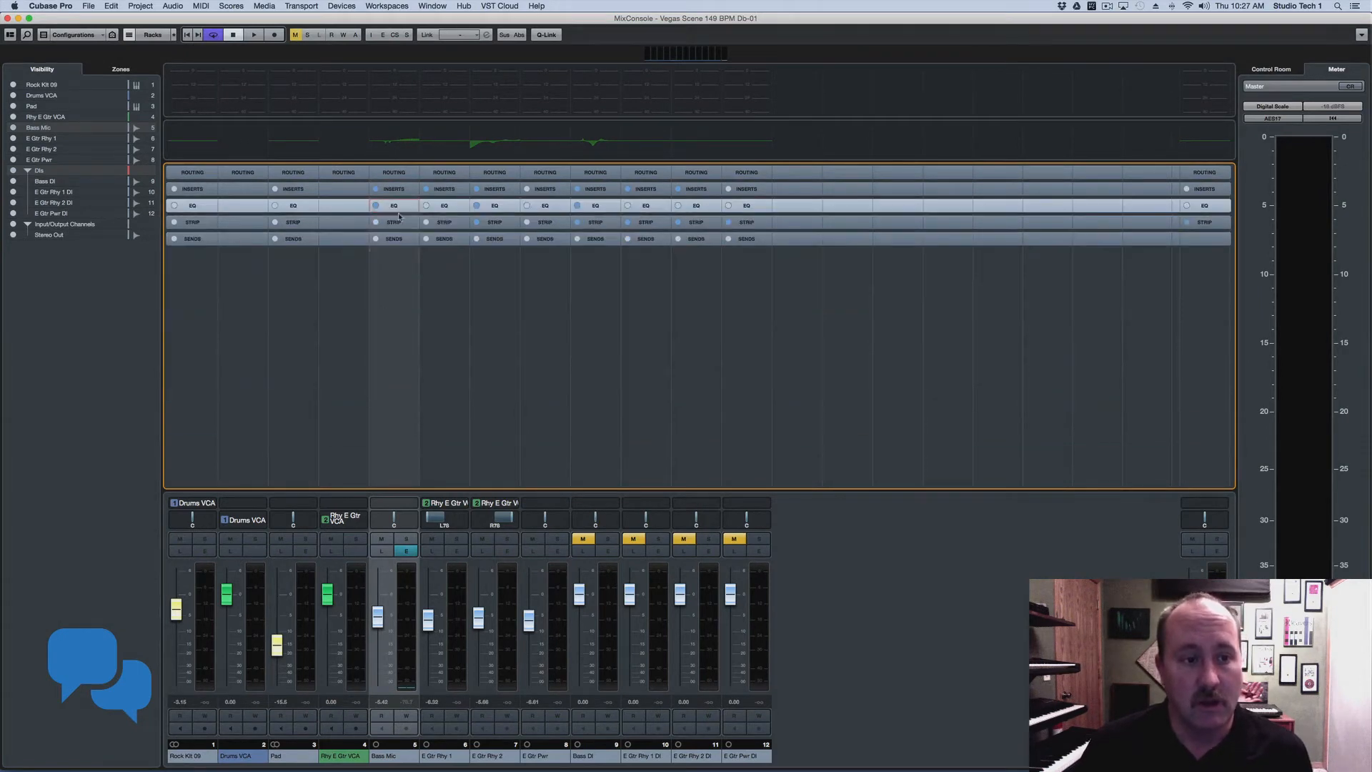
Step: Load the "AM Acst Gtr Clean 2 Tight Rock" strip preset on the Bass Mic channel and check its Tape Saturation controls
click(483, 224)
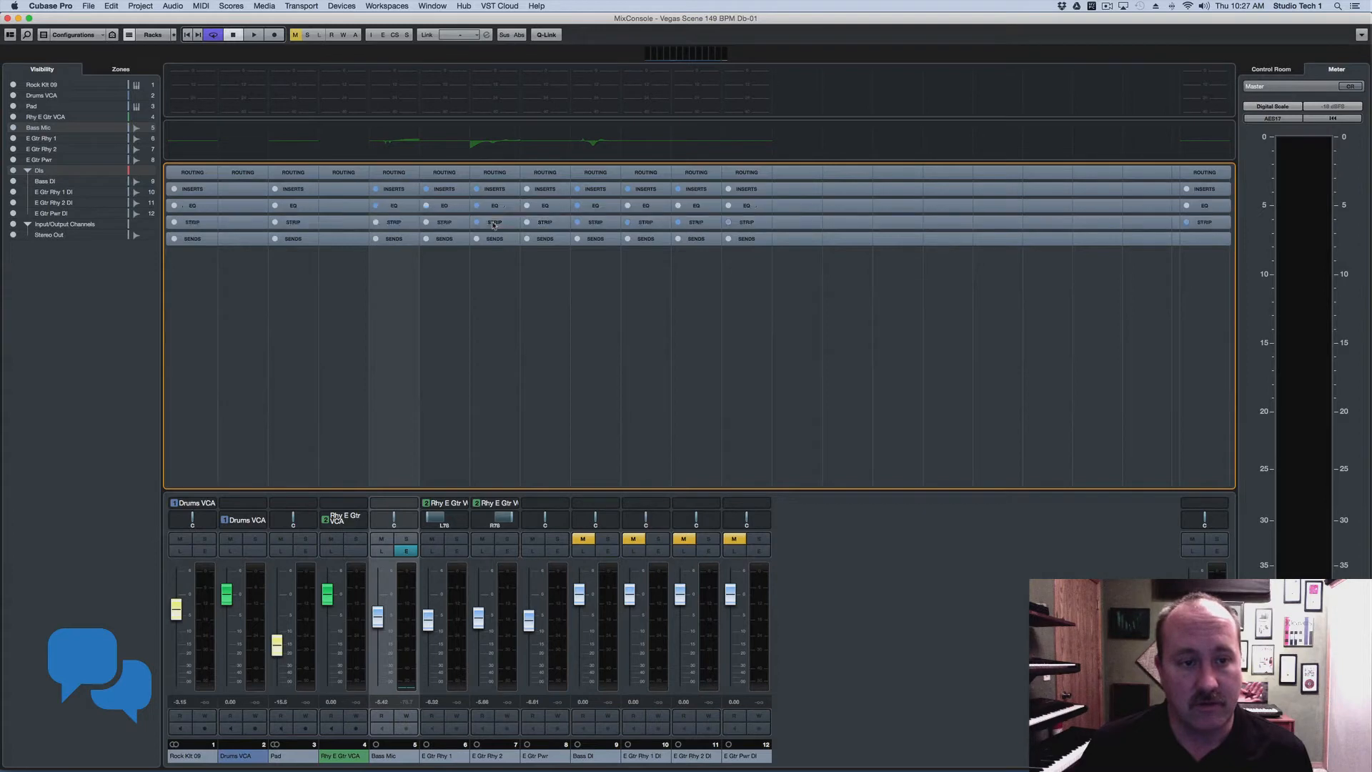
click(412, 223)
click(436, 226)
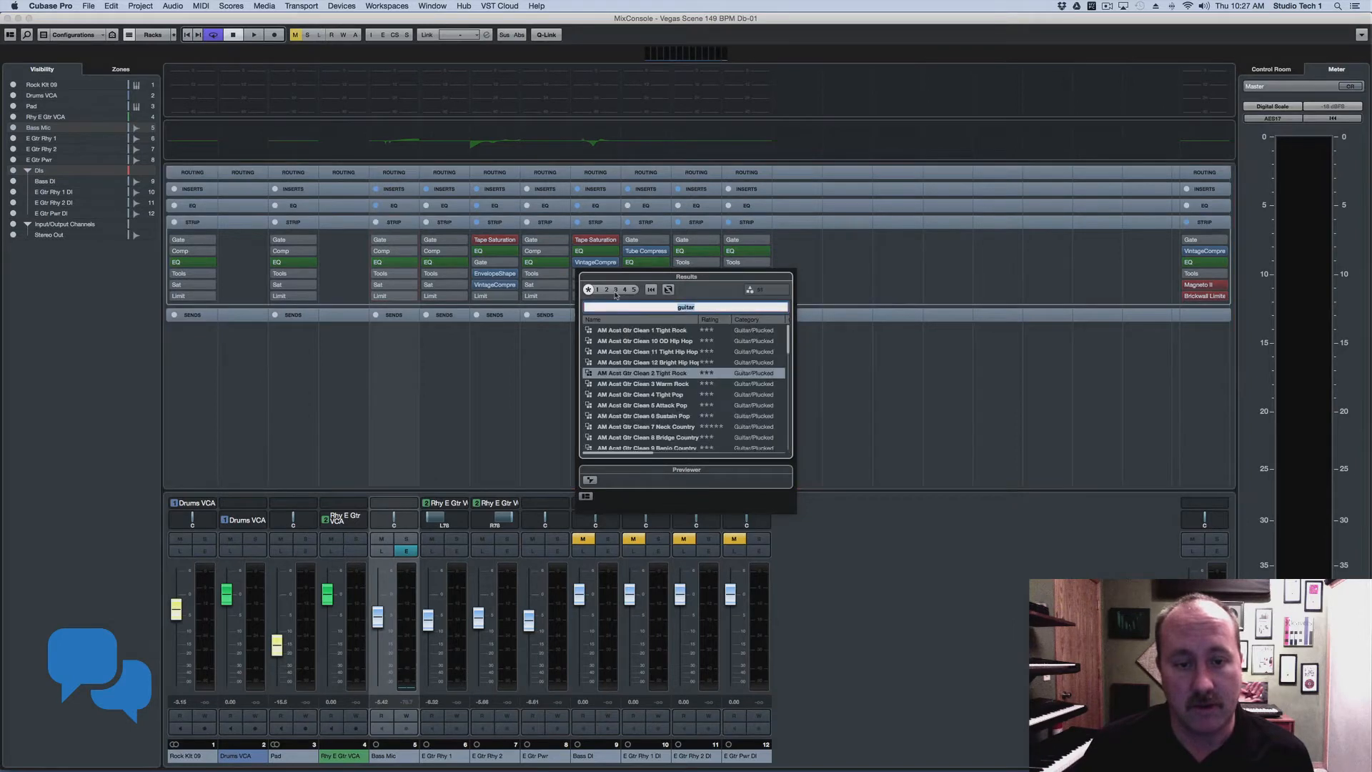
double_click(638, 373)
click(399, 240)
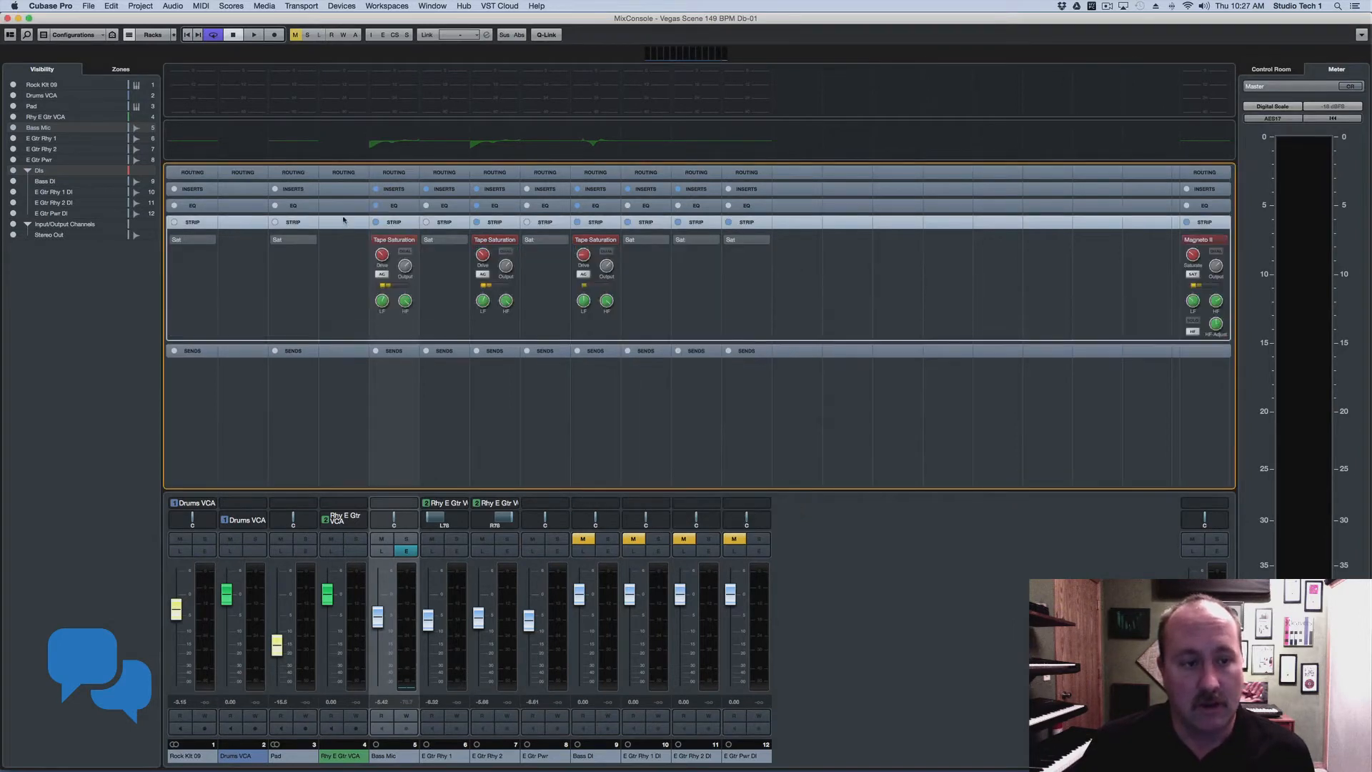
click(400, 240)
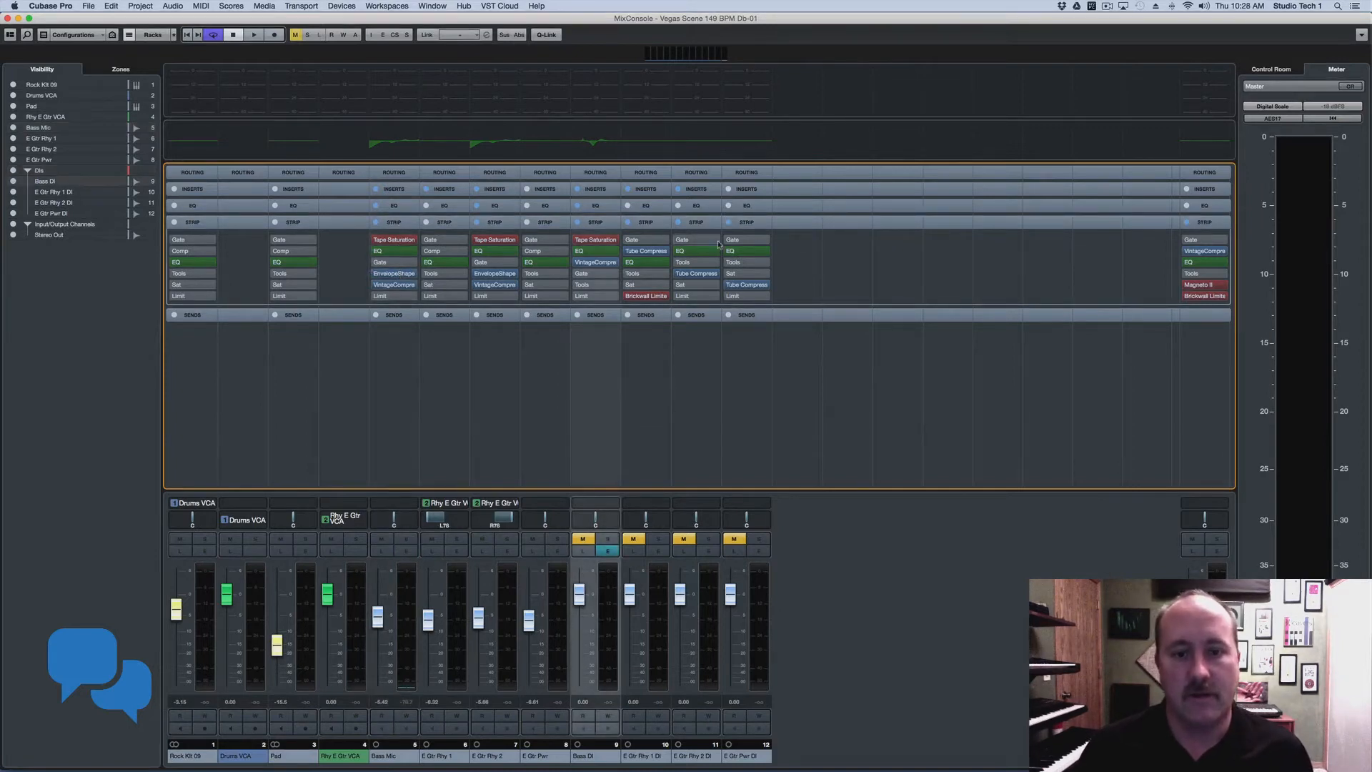
Step: Copy the Strip settings from the E Gtr Rhy 2 DI channel onto the Pad channel
drag(698, 224, 300, 224)
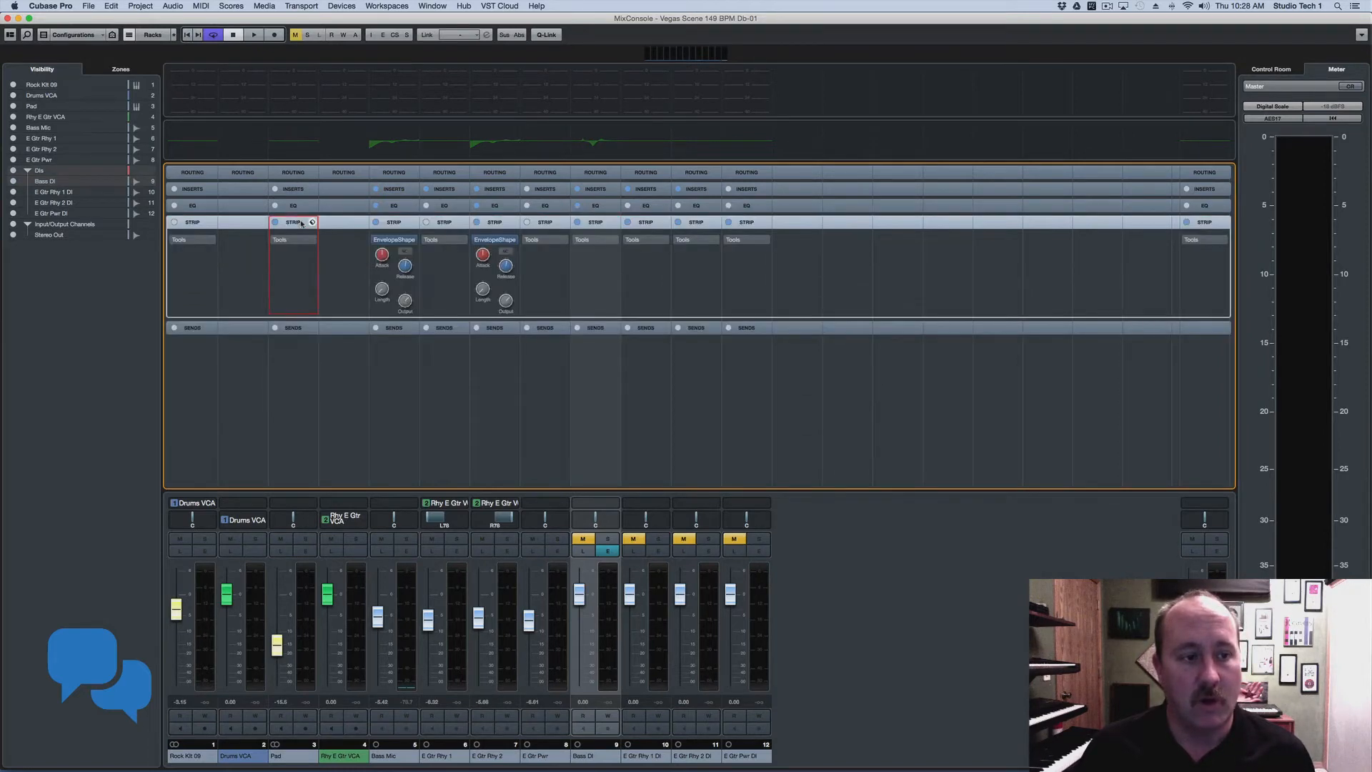
Step: Check the Pad channel's DeEsser controls and move the Noise Gate module from the E Gtr Rhy 1 channel to E Gtr Pwr
click(307, 240)
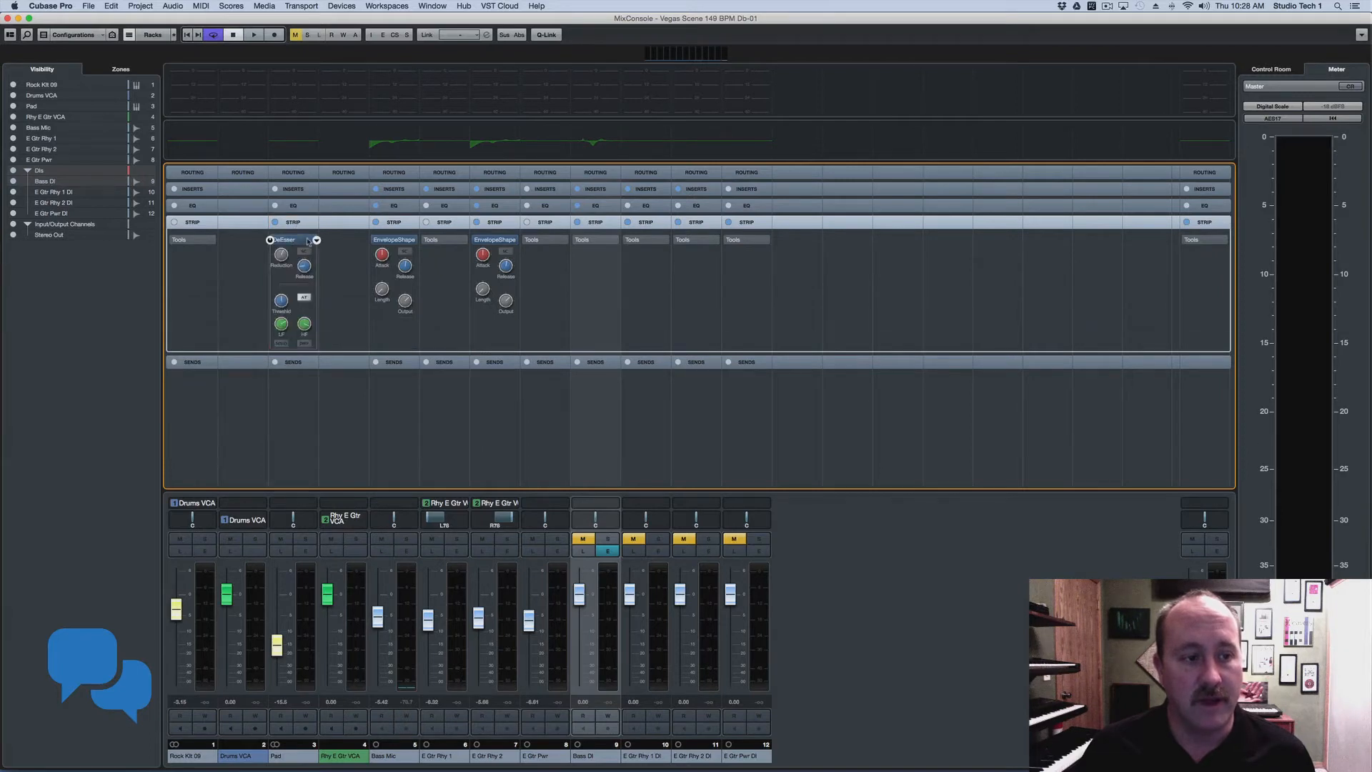
click(302, 241)
drag(445, 241, 537, 240)
click(537, 241)
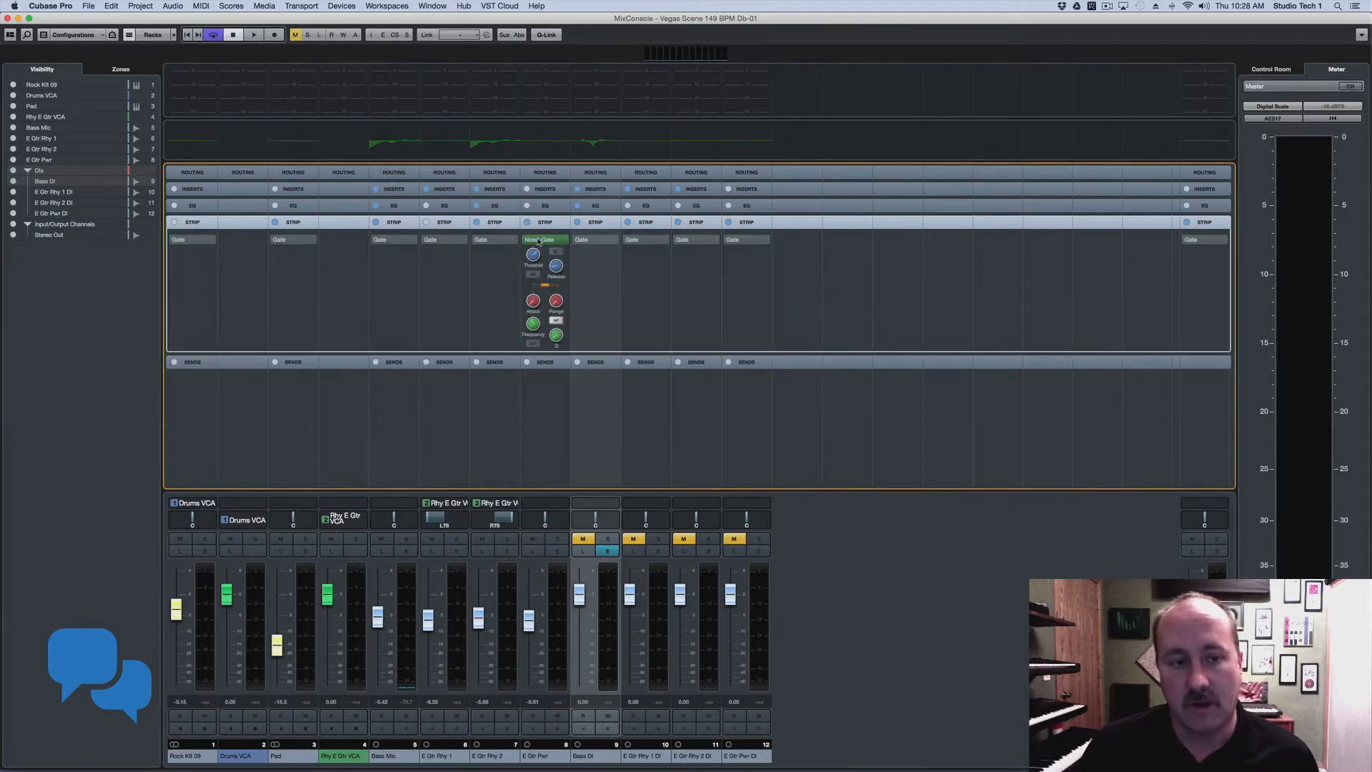
click(538, 240)
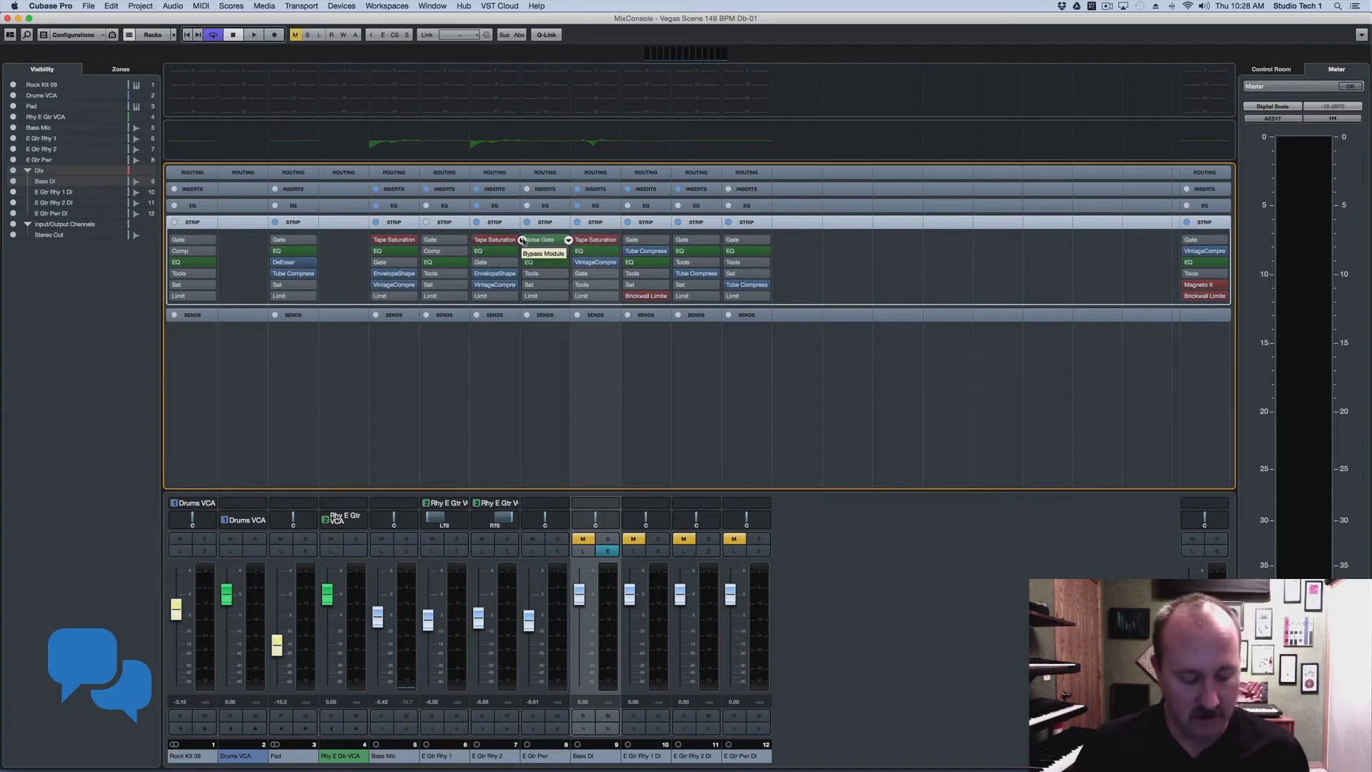
Step: Copy the Noise Gate strip module from the E Gtr Pwr channel onto E Gtr Rhy 1 and check its controls
drag(540, 240, 439, 241)
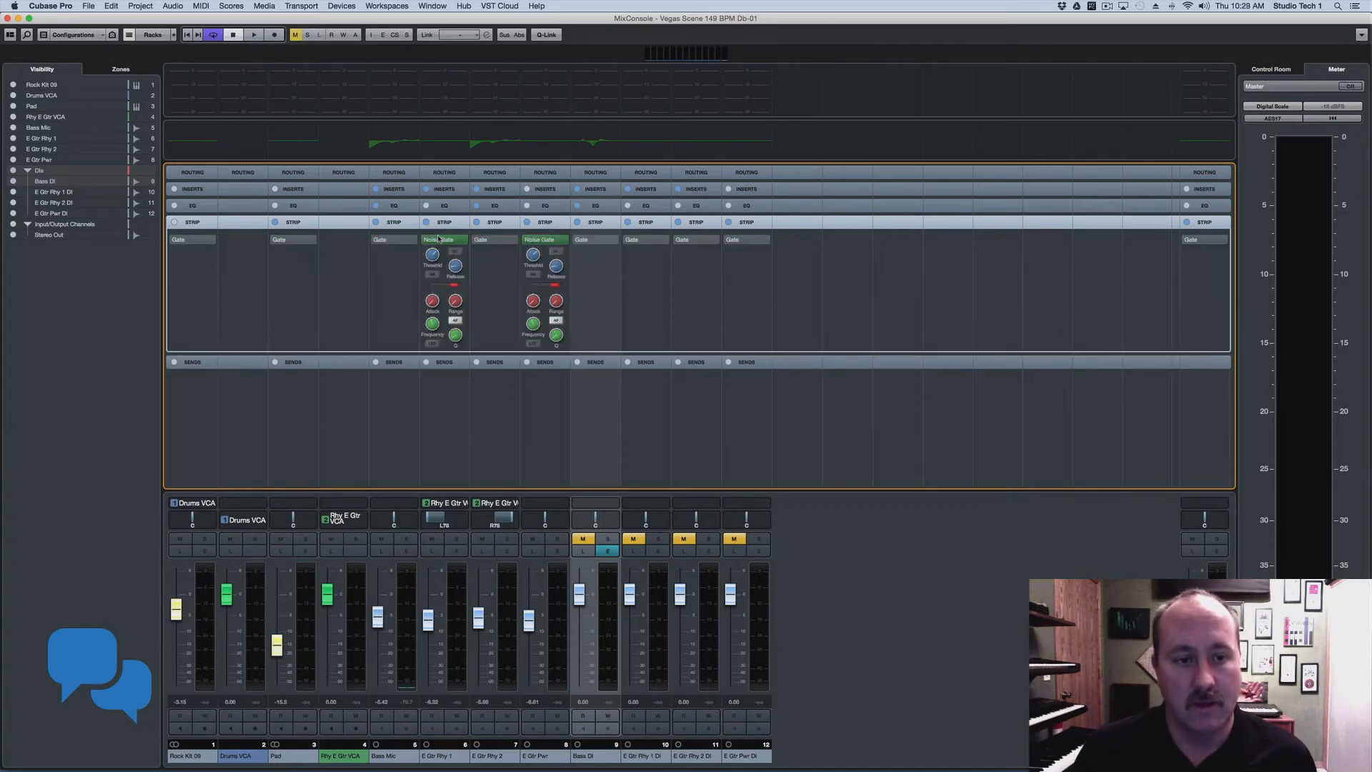
click(443, 240)
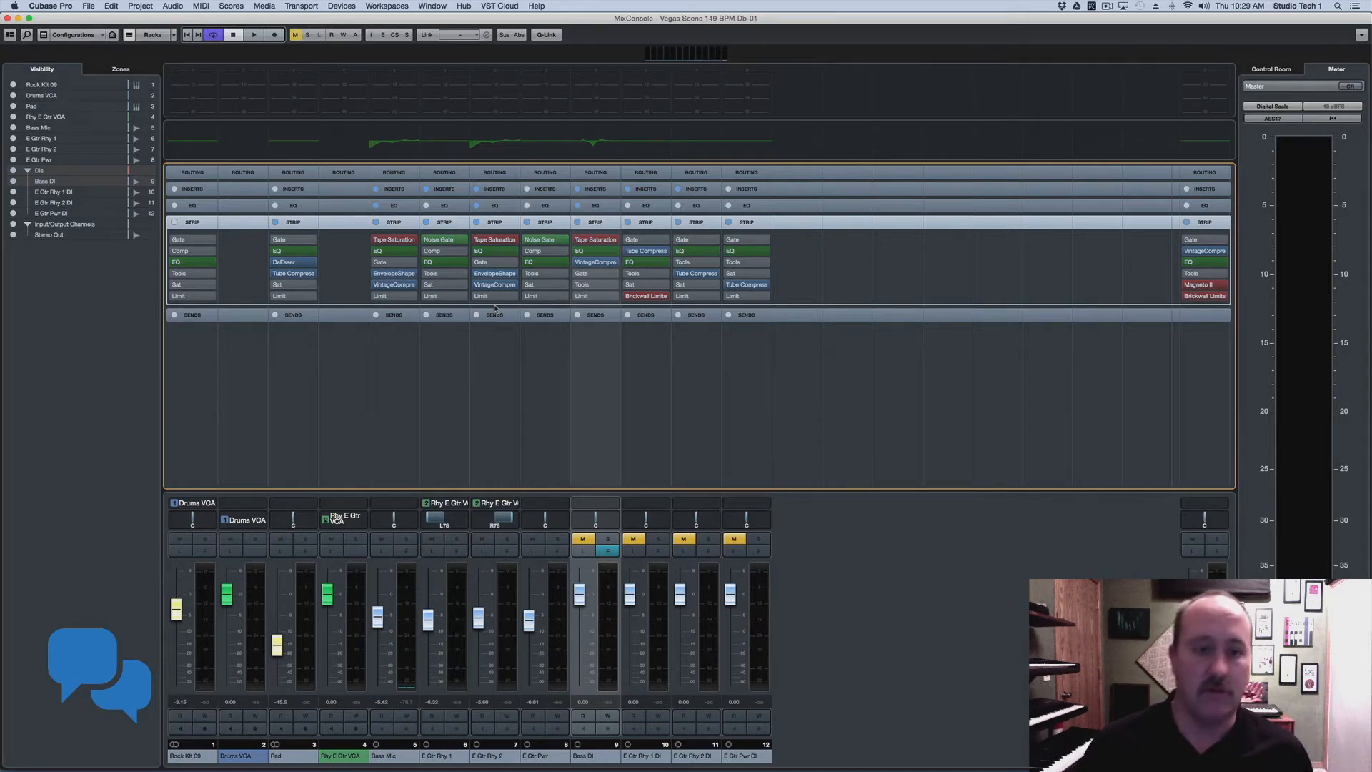
drag(501, 222, 345, 233)
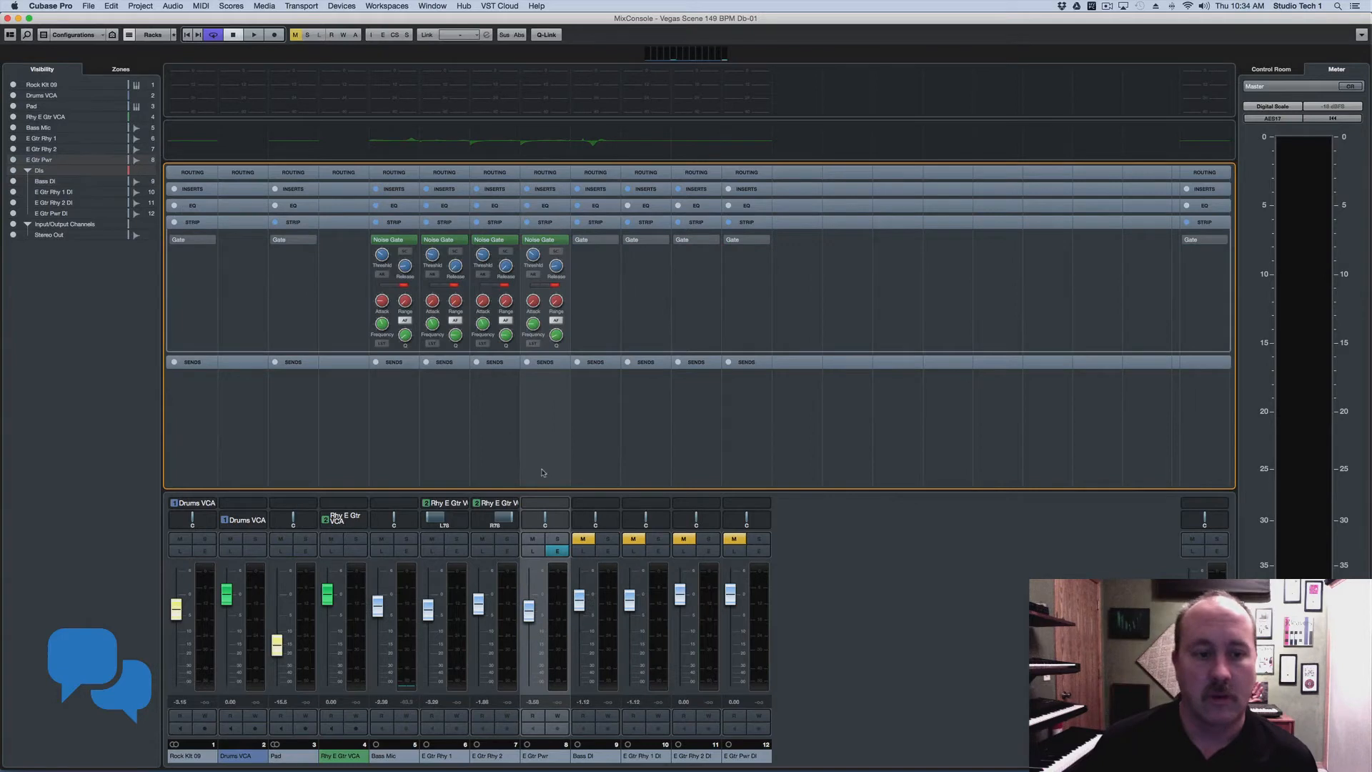
Step: Select the Bass Mic through E Gtr Pwr channels together and open the Load Track Preset browser to look at its multitrack presets
click(401, 415)
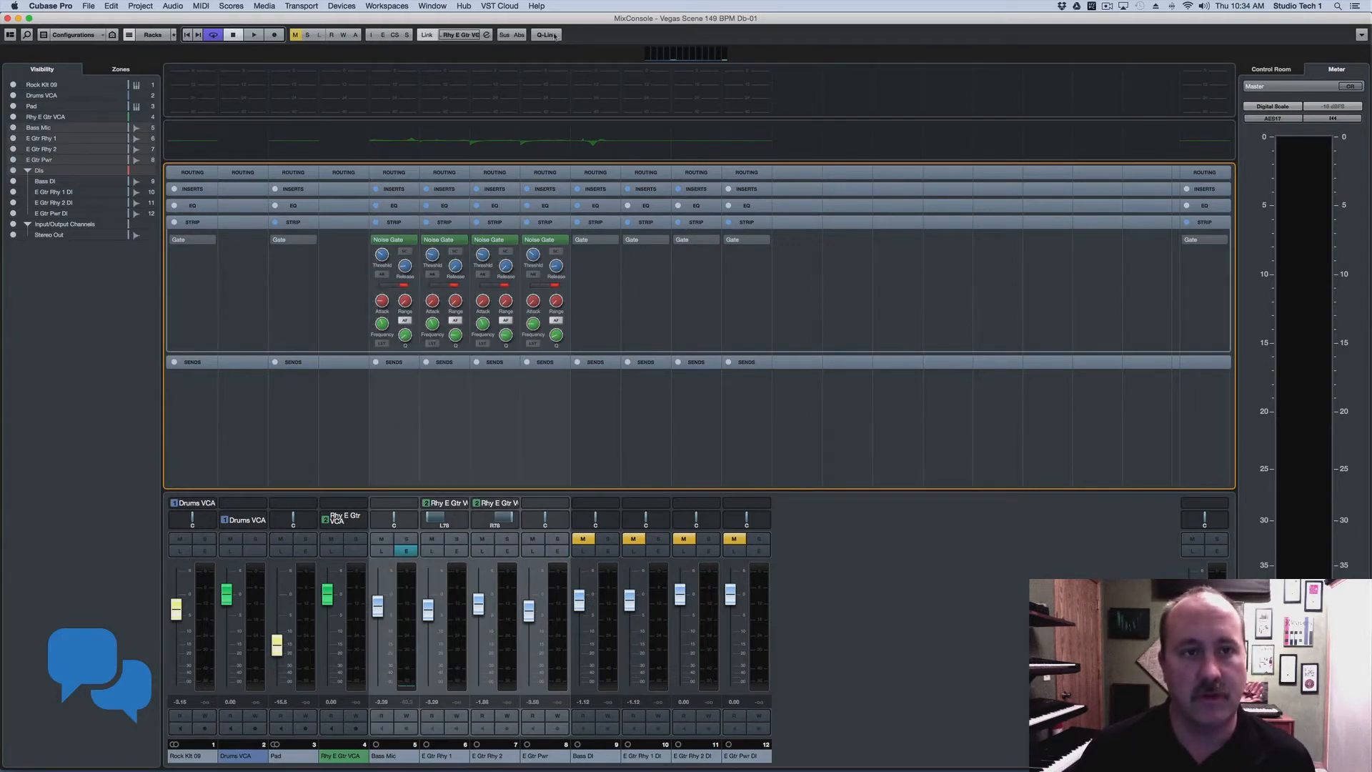
right_click(493, 423)
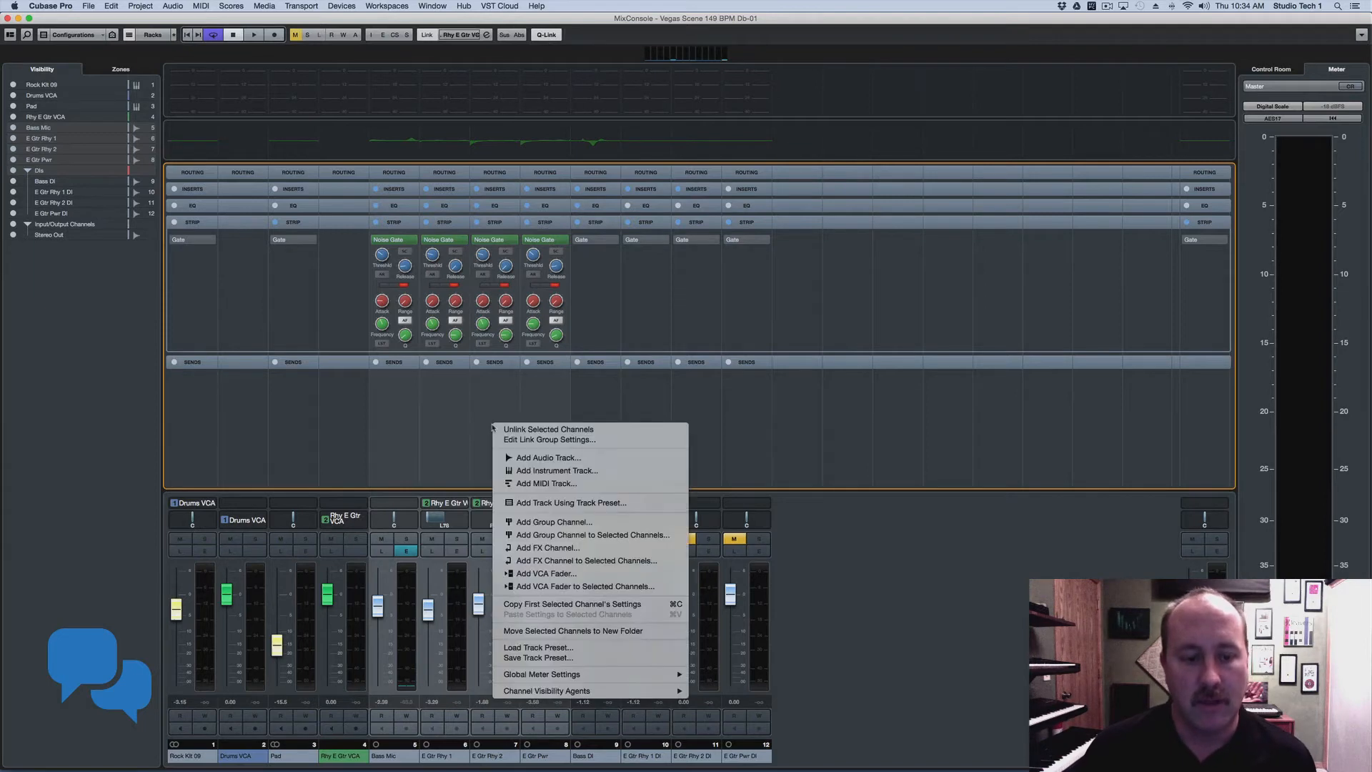
click(538, 647)
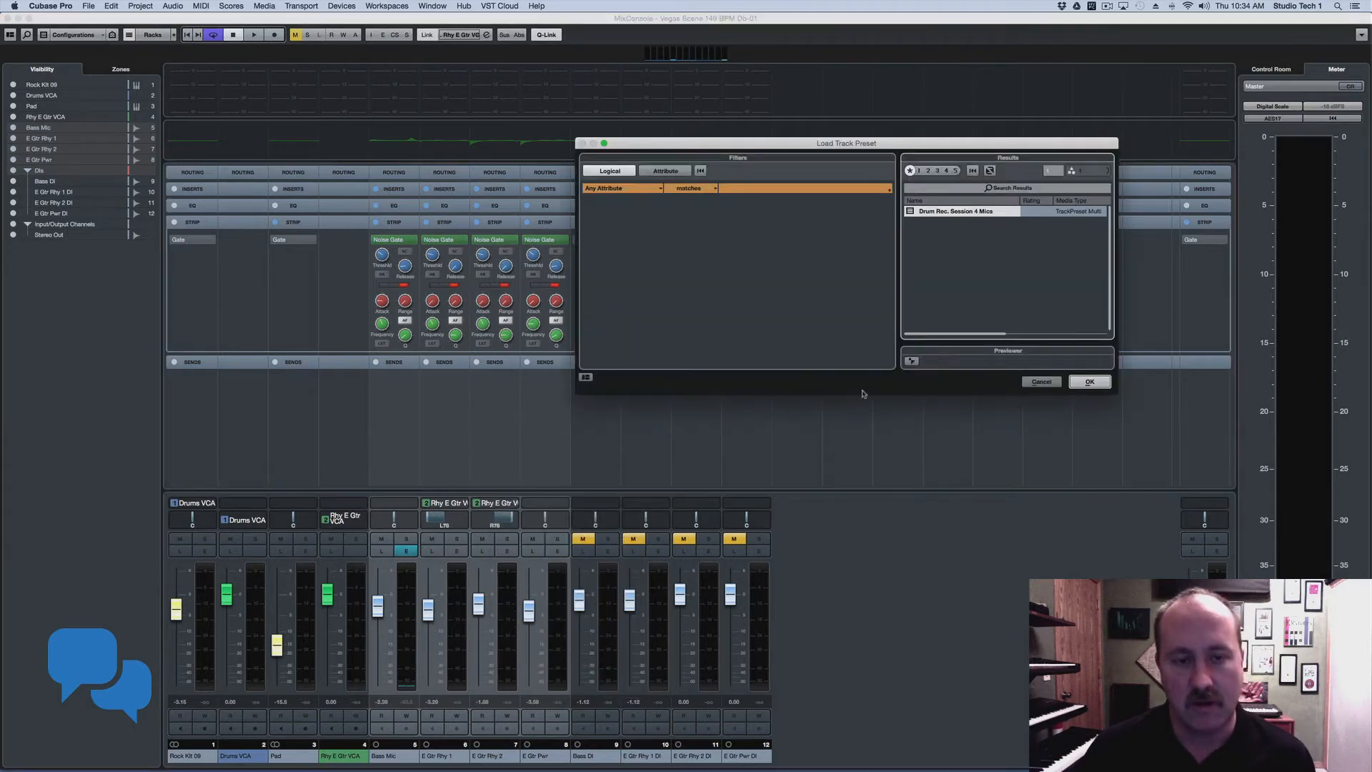
double_click(951, 227)
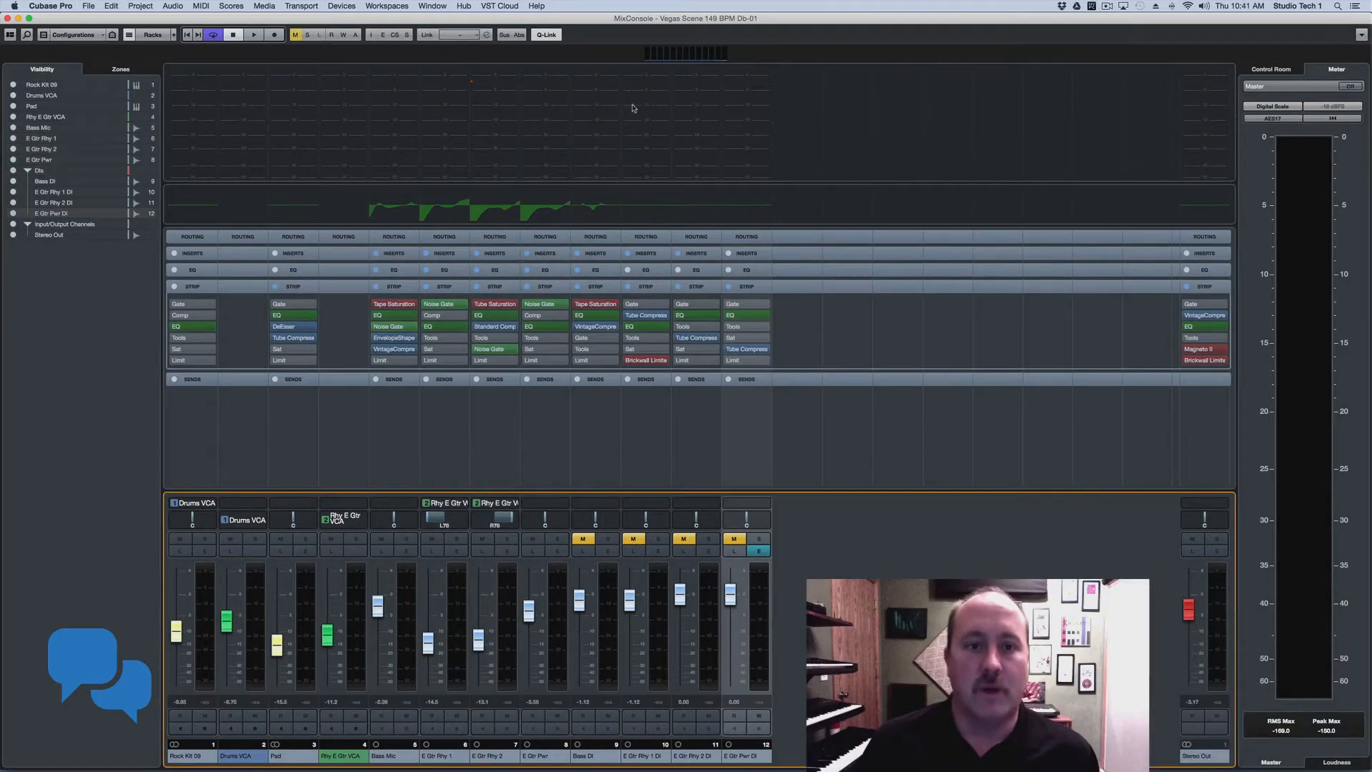
Step: Set the channel meter type to Wave and start playback to see the waveform meters
right_click(632, 107)
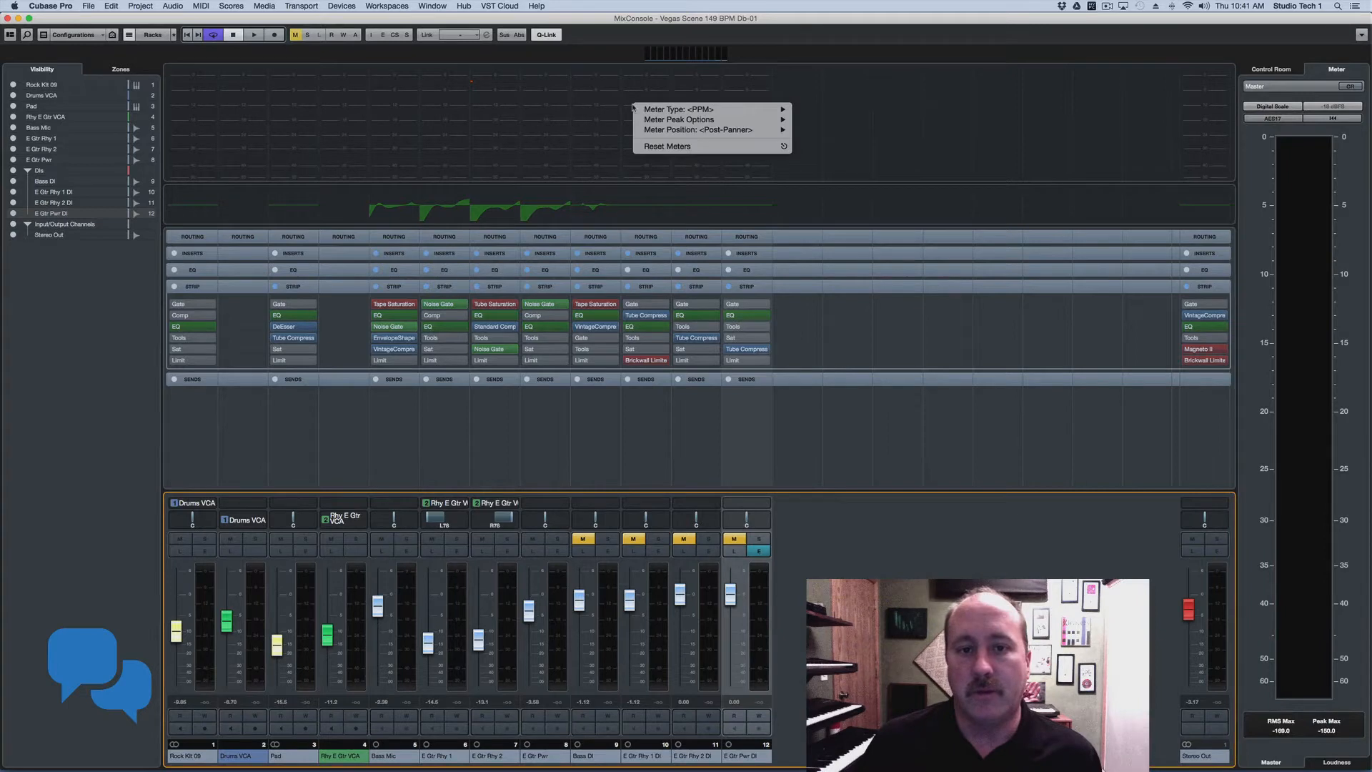
mouse_move(638, 110)
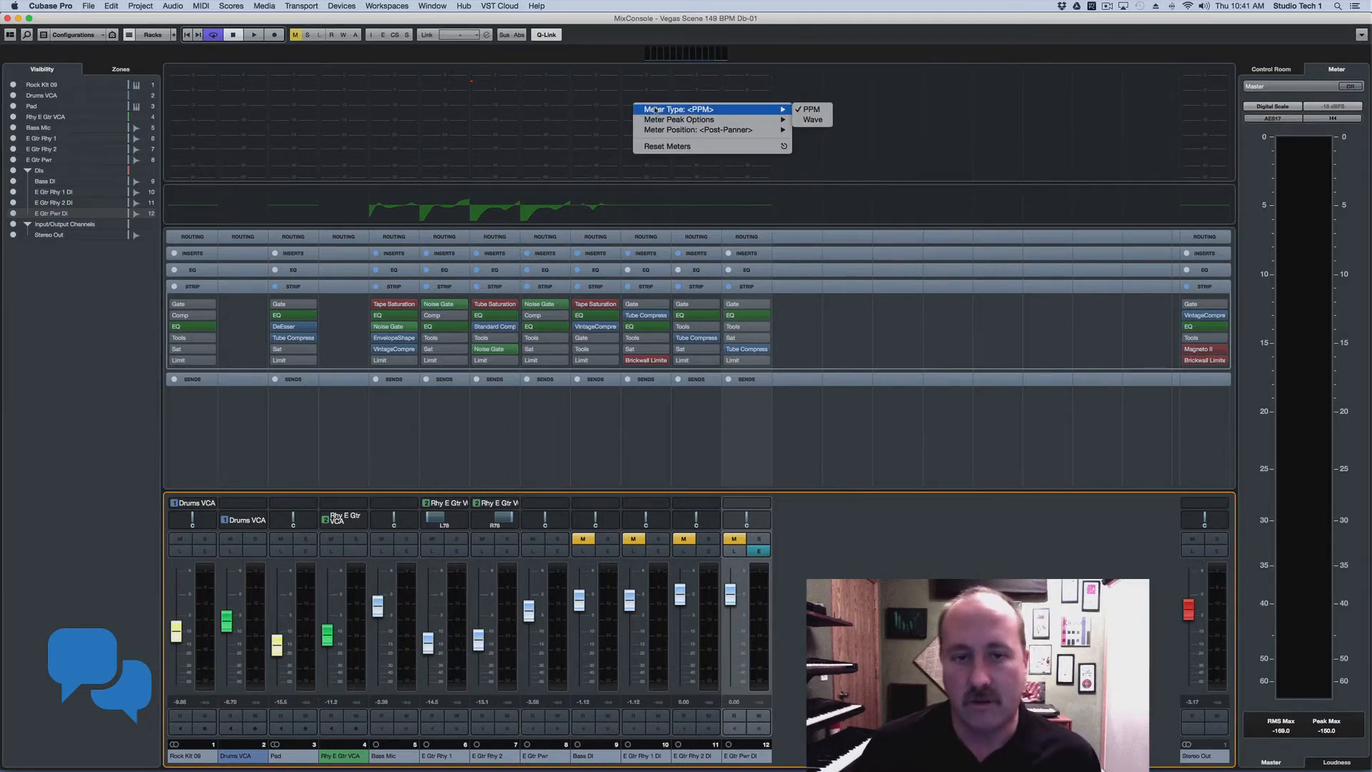
click(813, 120)
key(space)
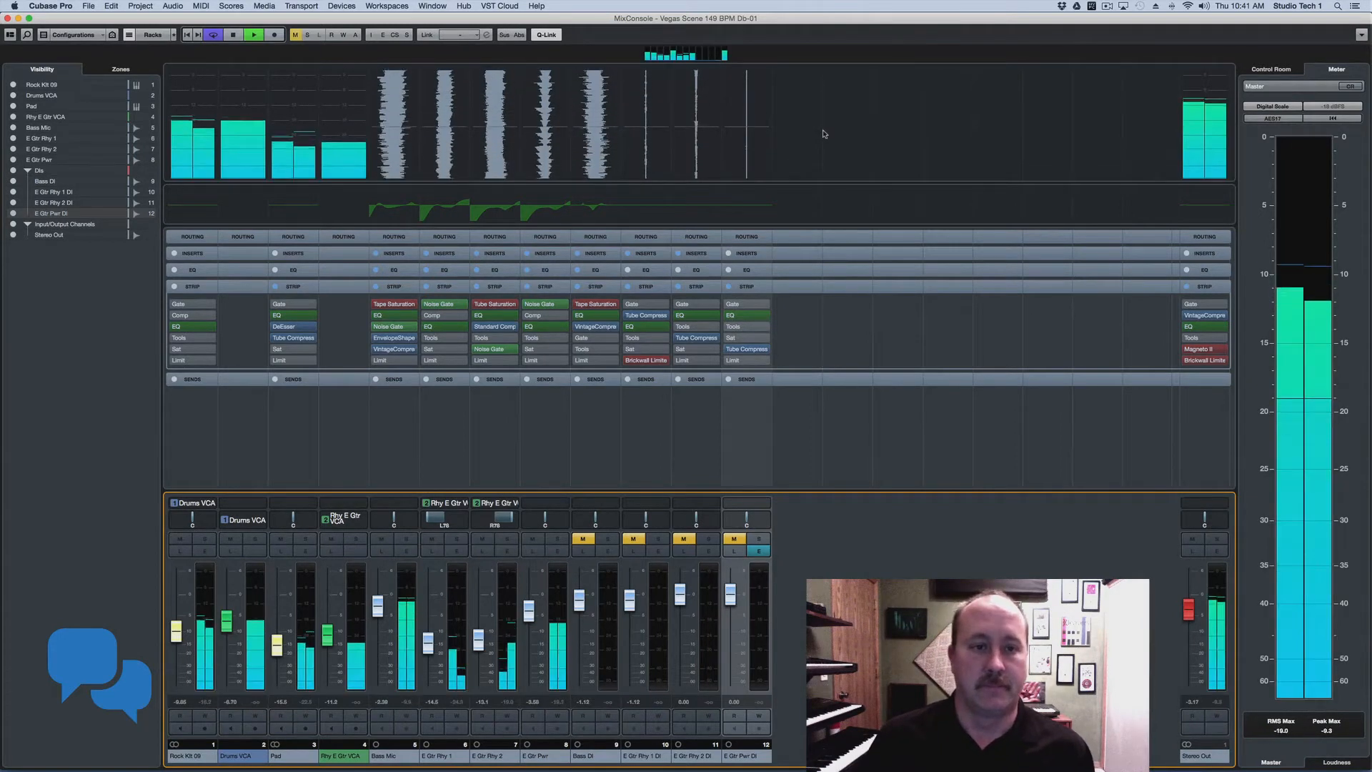
Step: Switch the channel meters to PPM and back to Wave during playback, and stop playback
right_click(619, 98)
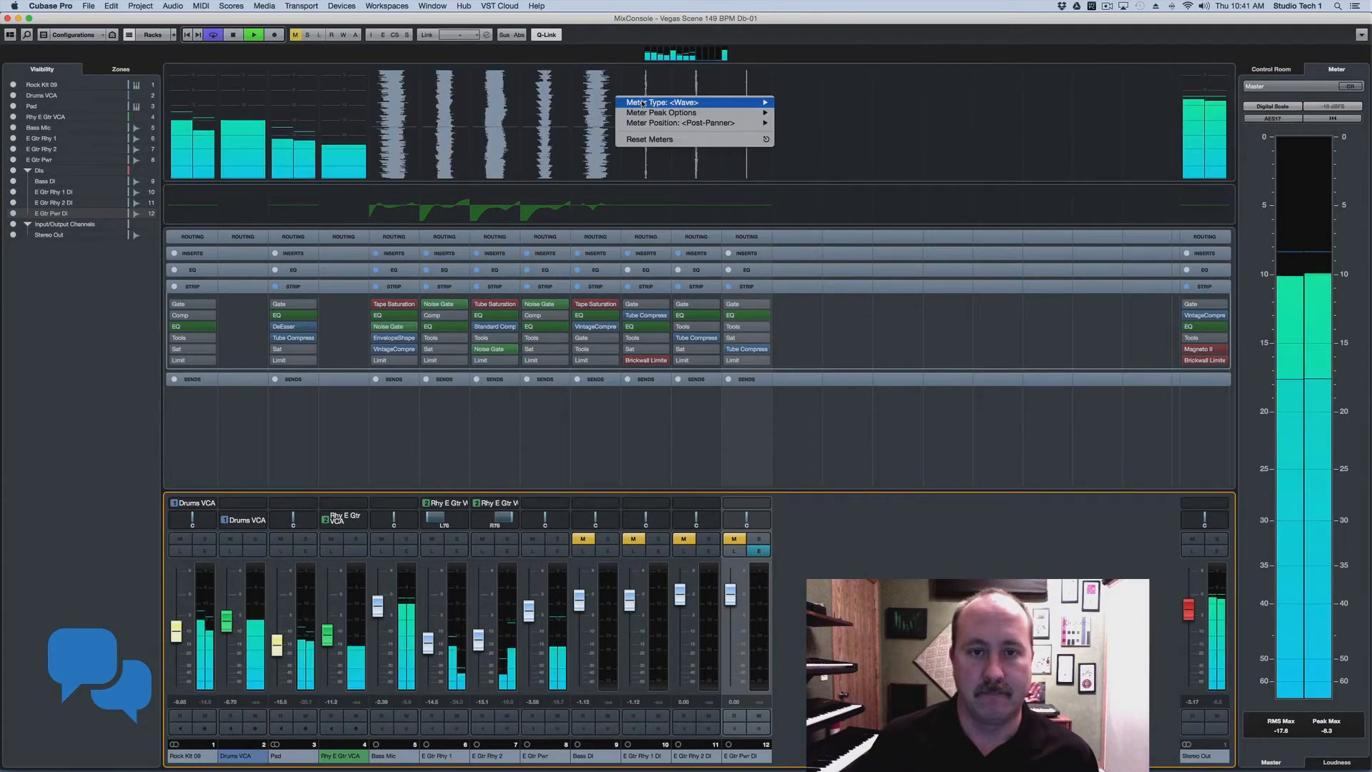
click(793, 102)
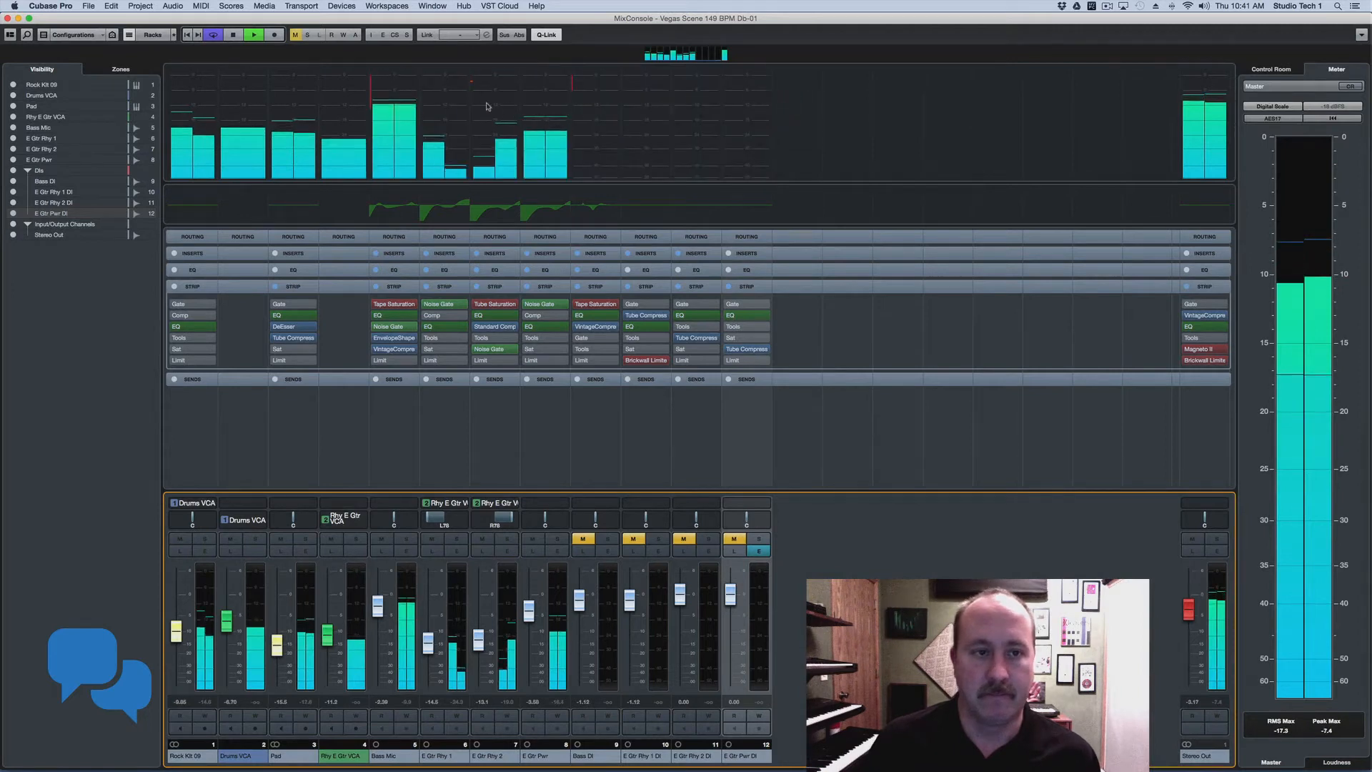
right_click(487, 105)
mouse_move(533, 108)
click(665, 119)
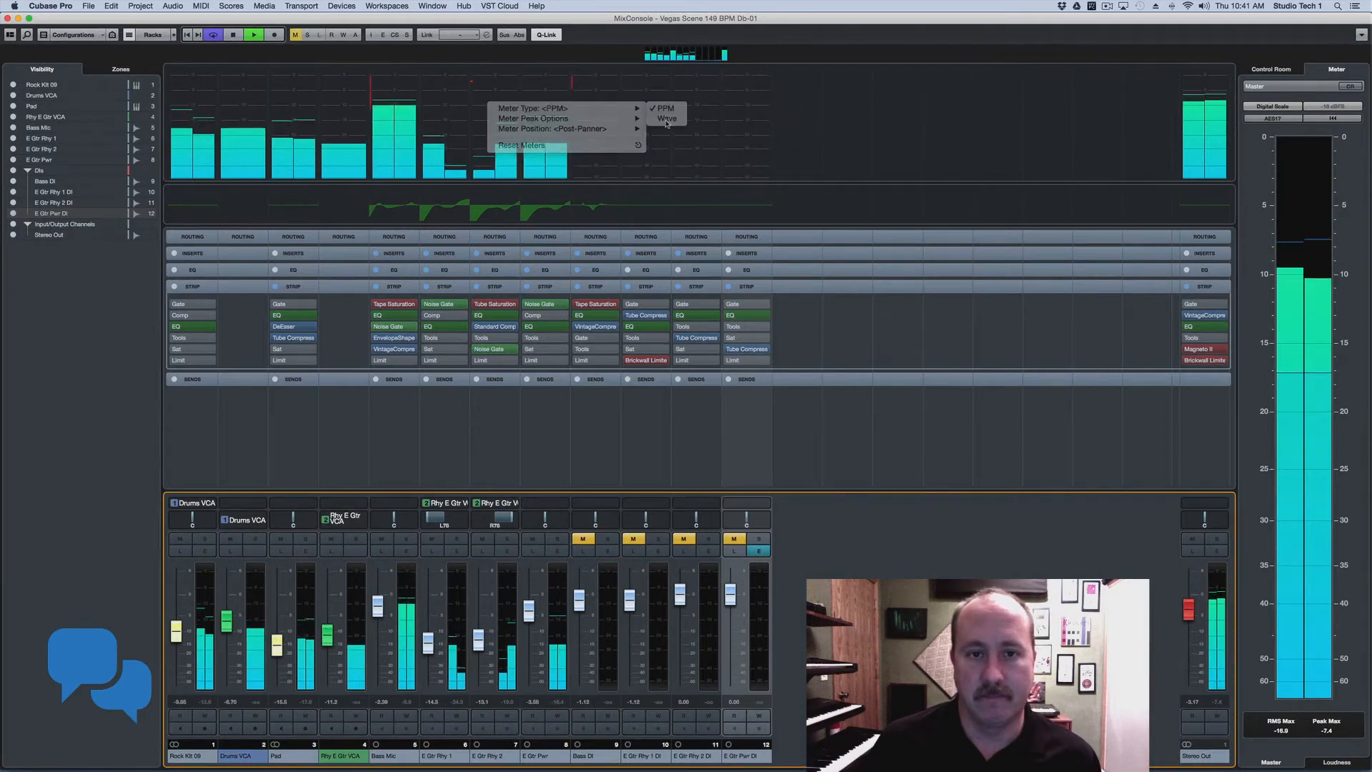
key(space)
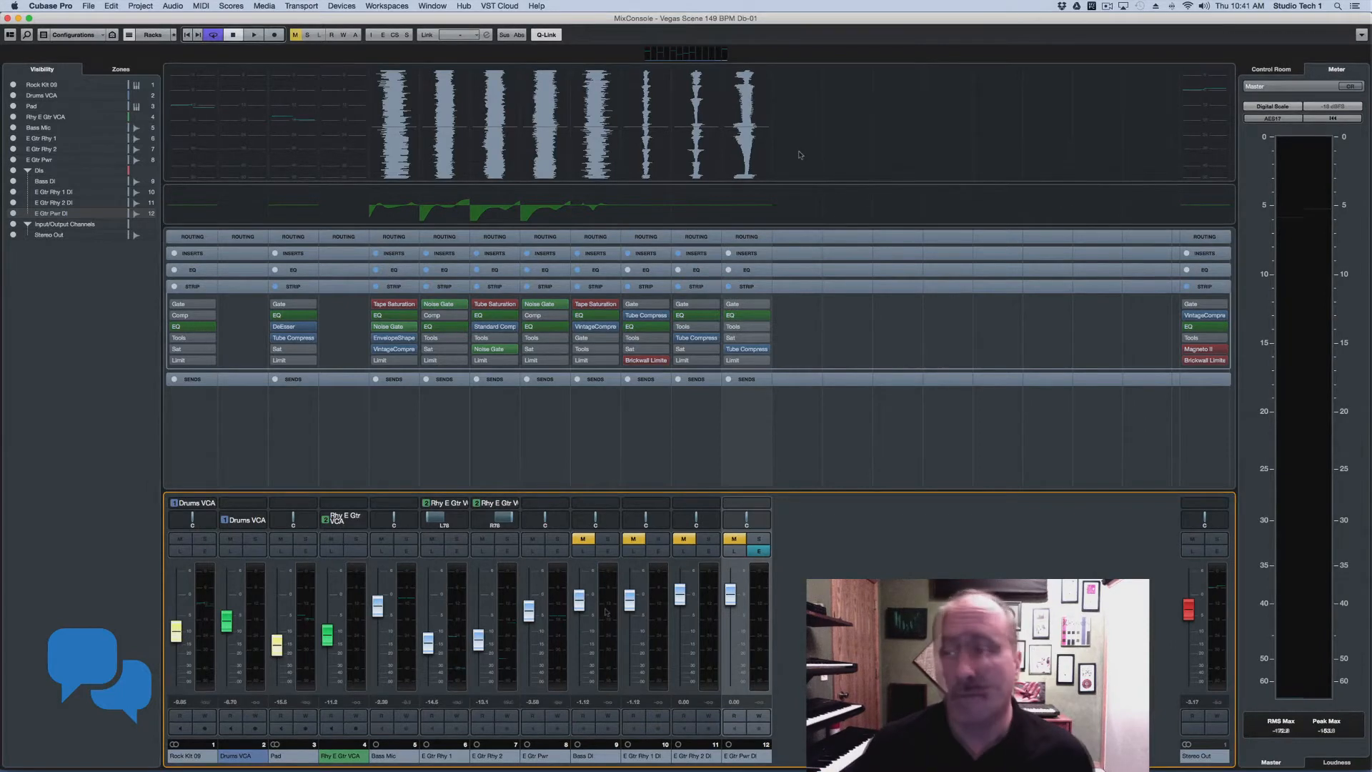
Step: Try the British and Digital scales on the master meter and settle on the DIN Scale
click(1292, 214)
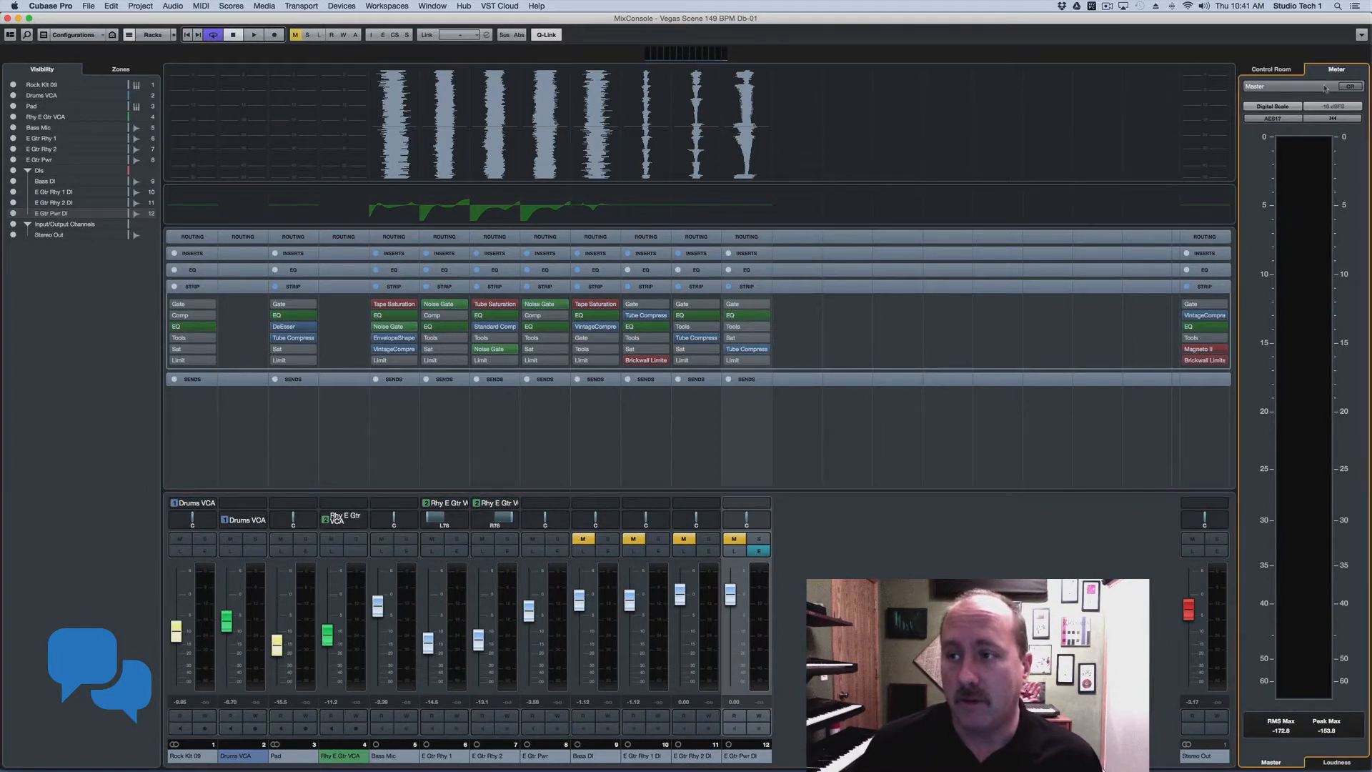
click(1285, 106)
click(1283, 138)
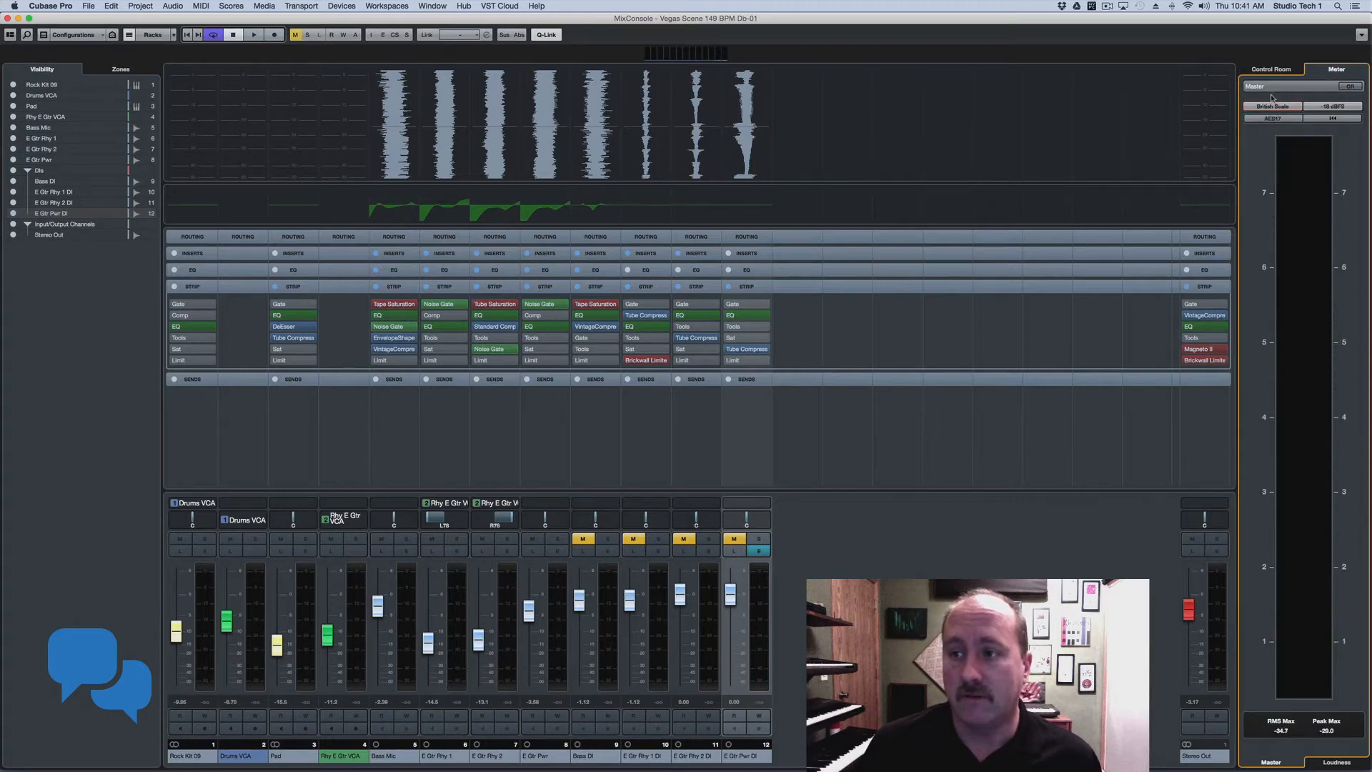
click(1281, 107)
click(1279, 127)
click(1278, 95)
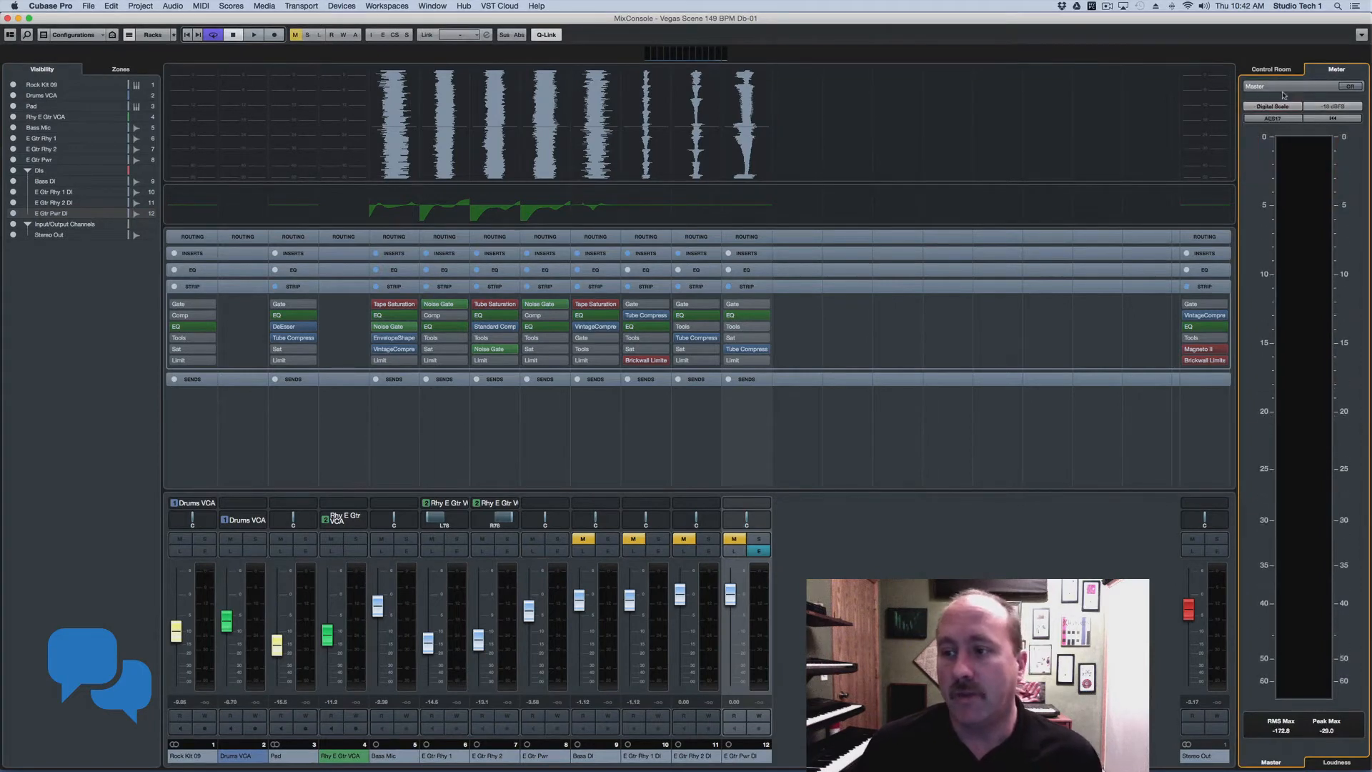
click(1272, 105)
click(1272, 115)
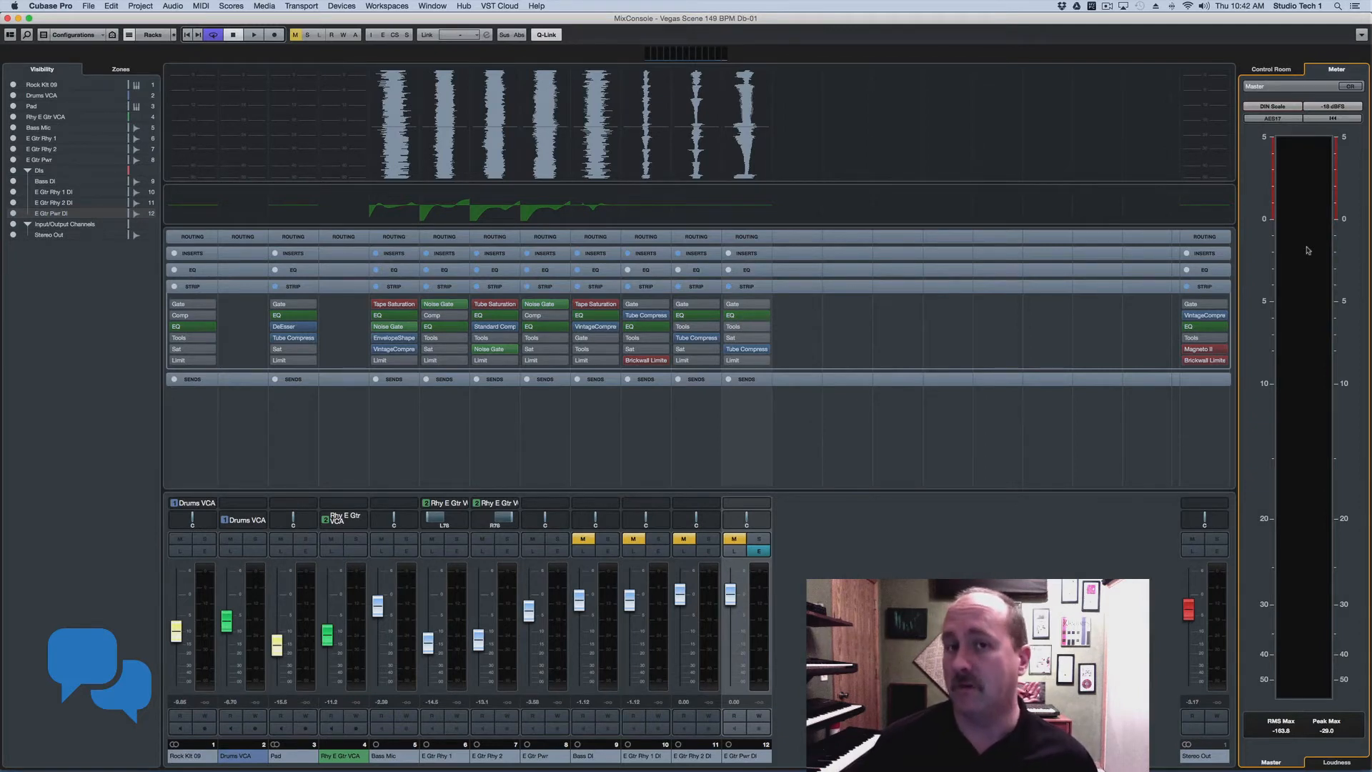
Step: Open the Stereo Out channel settings, look over its strip modules and close the window
click(1218, 552)
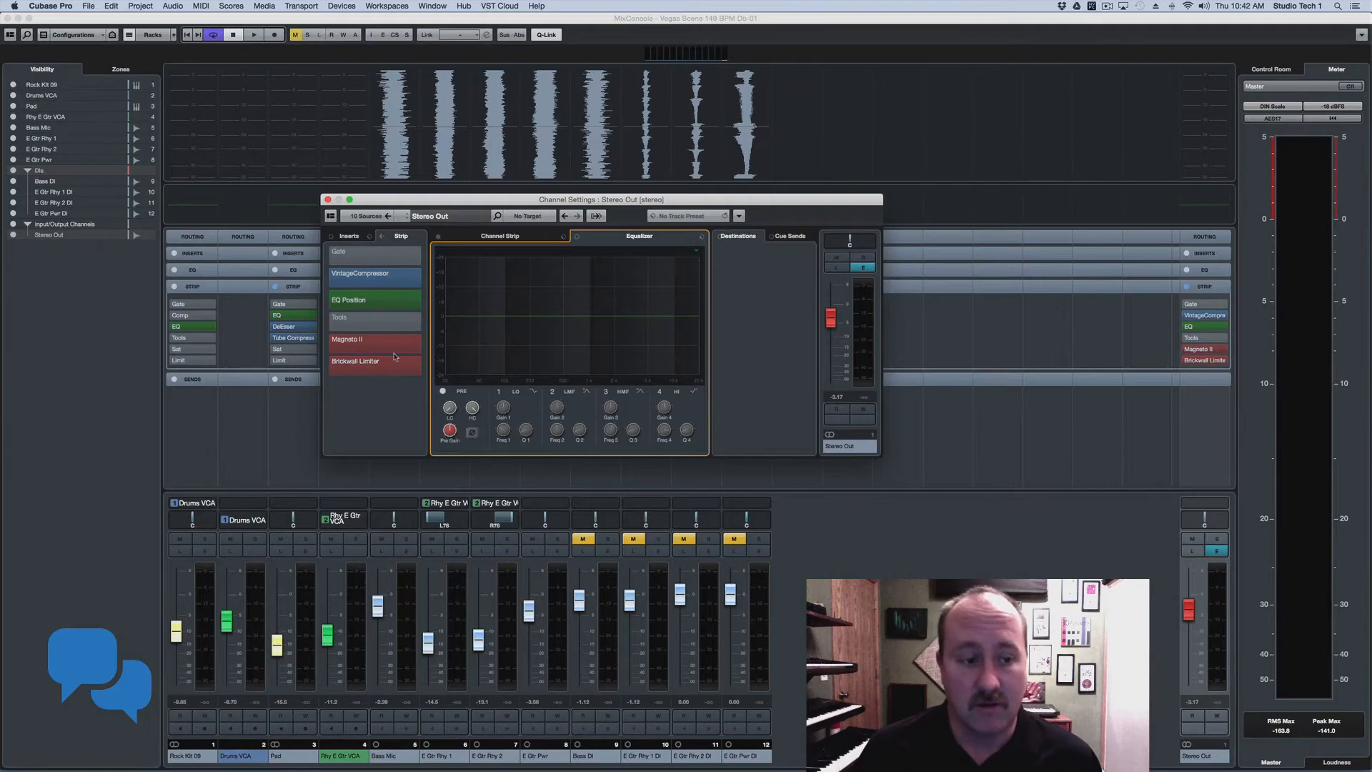
click(328, 199)
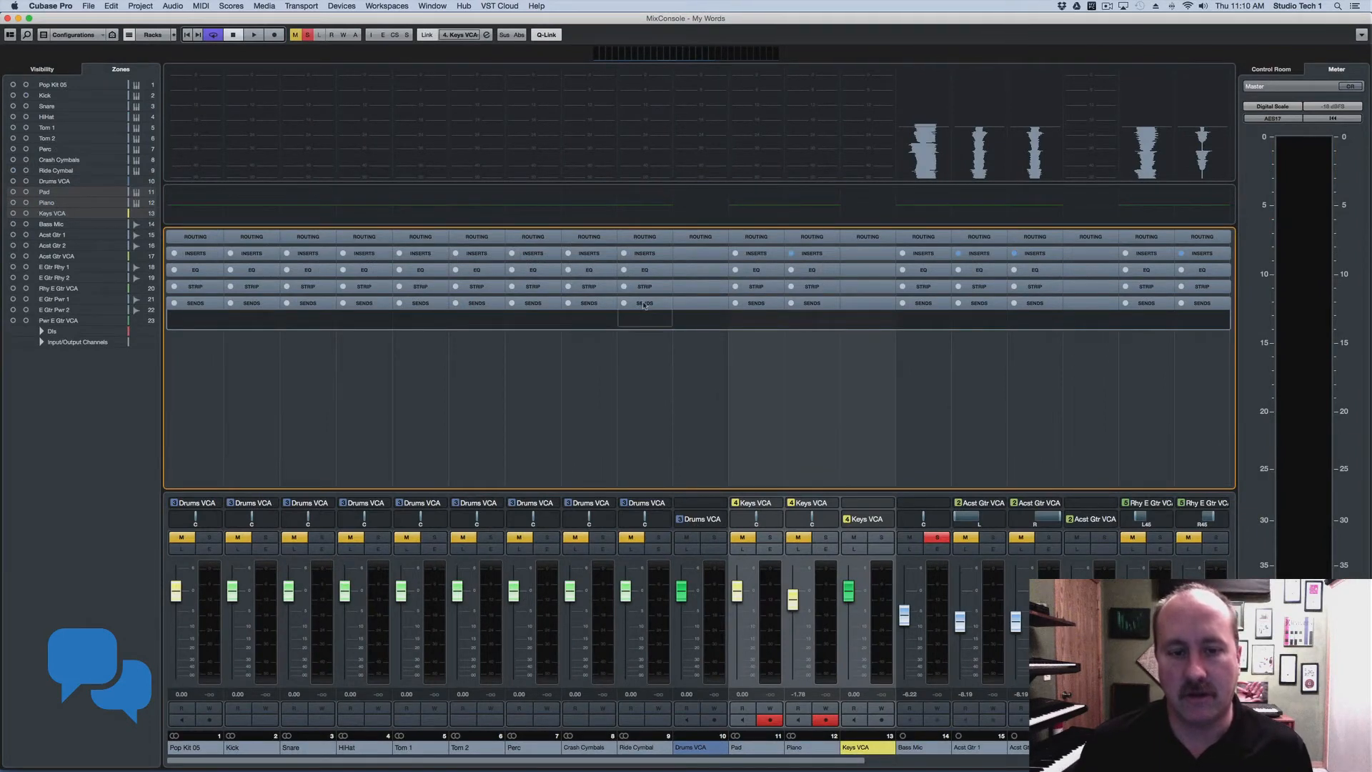
Step: Add a stereo FX channel named REV with the RoomWorks SE effect to send 1 of the Ride Cymbal channel
click(644, 304)
click(644, 304)
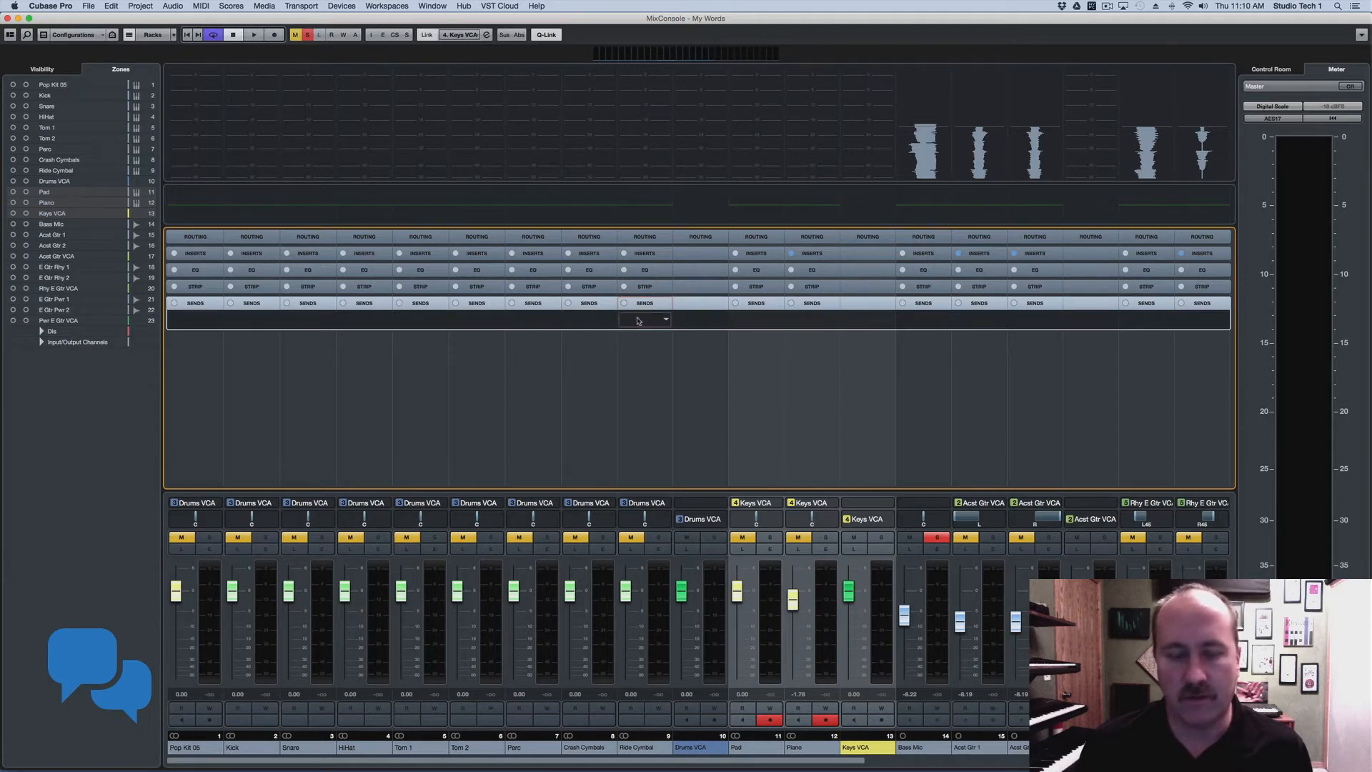
right_click(640, 321)
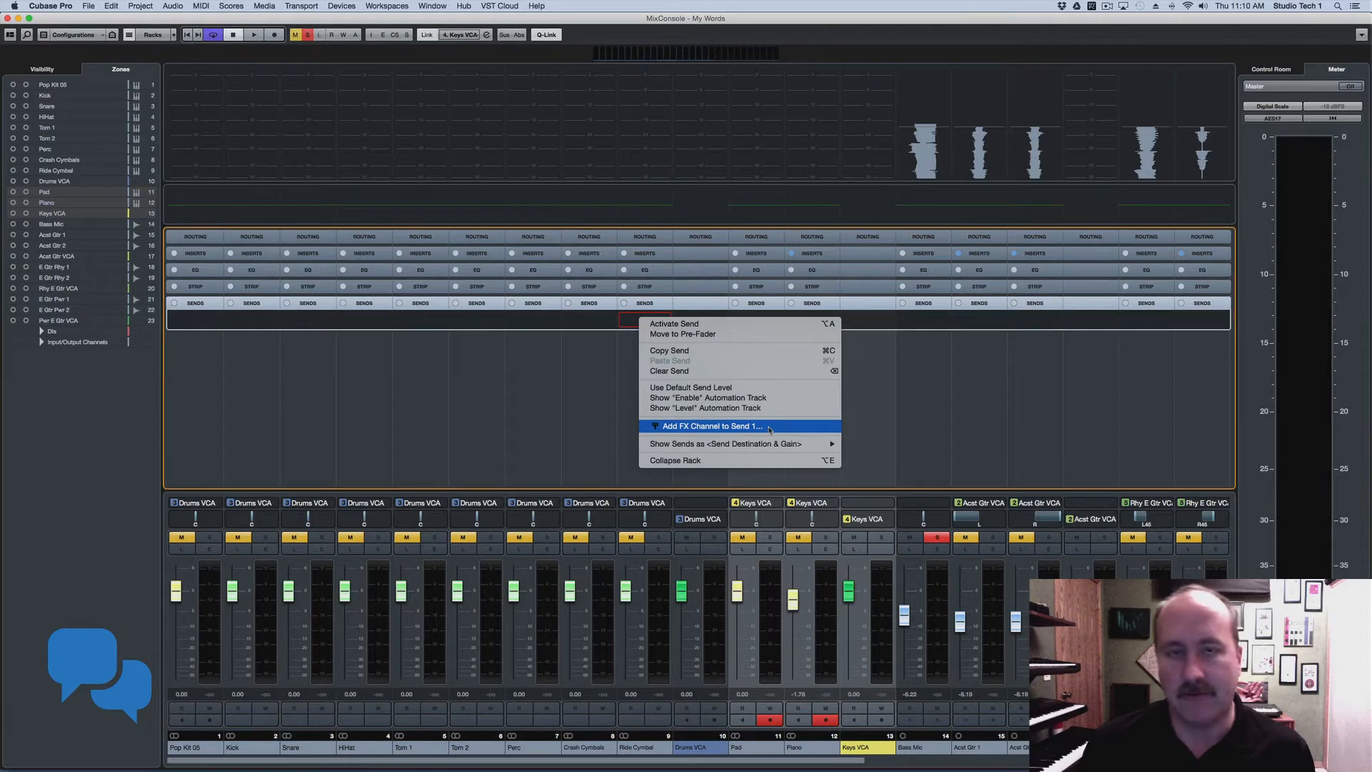
click(775, 427)
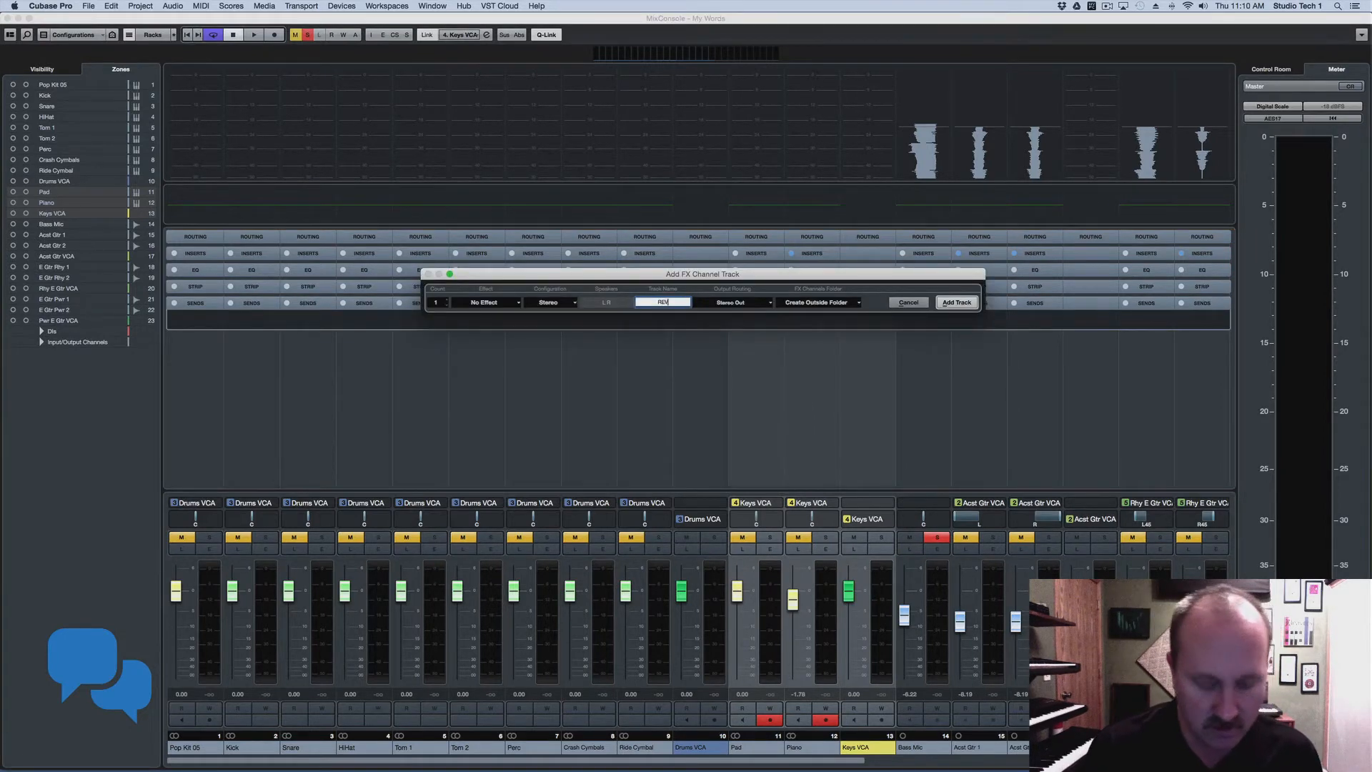
text(REV)
key(Return)
click(520, 303)
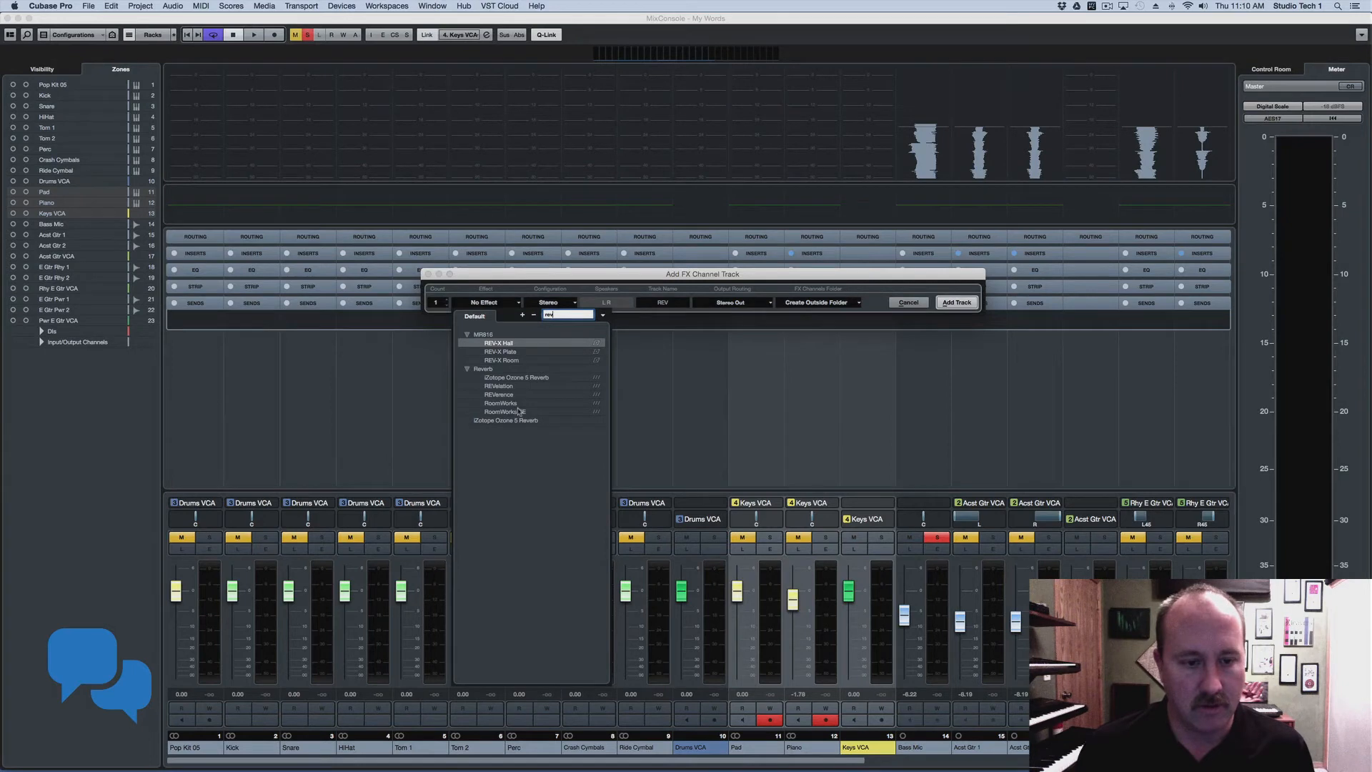
click(519, 412)
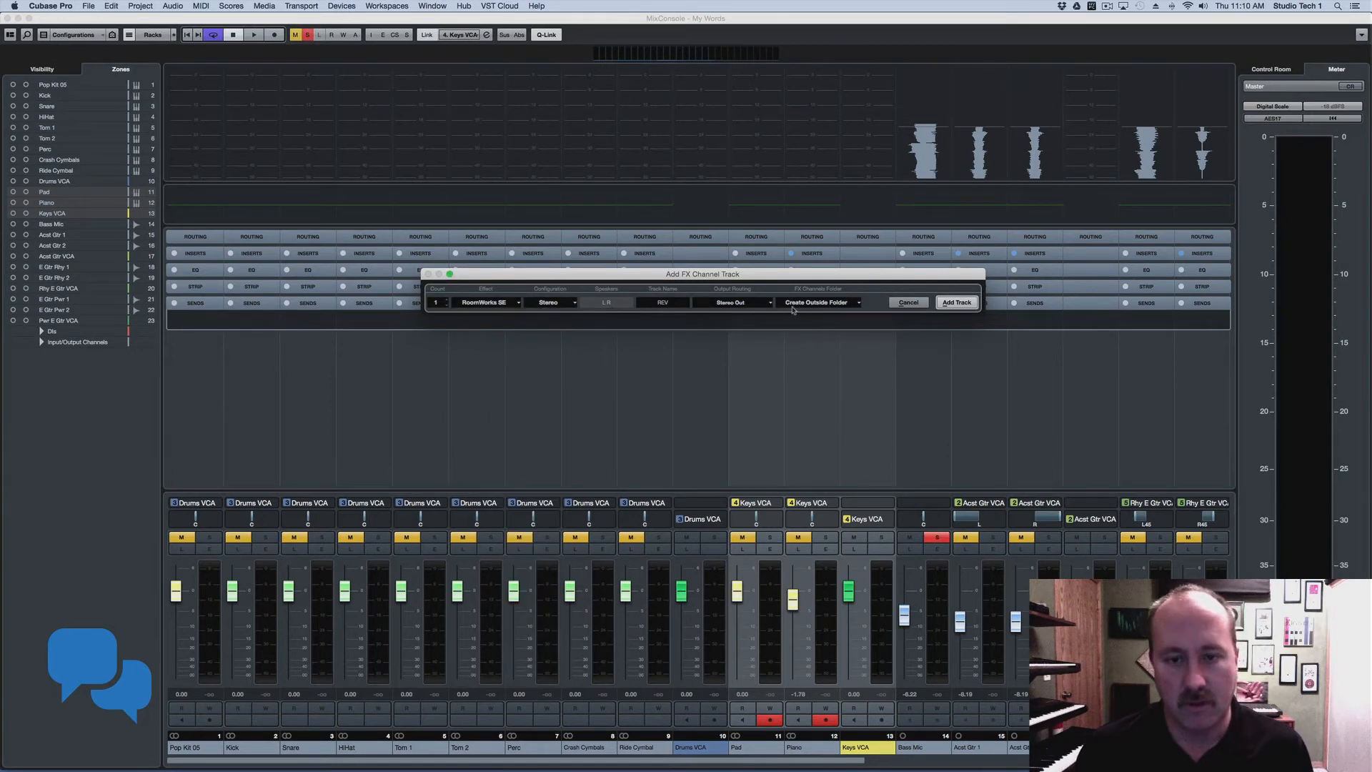
click(956, 302)
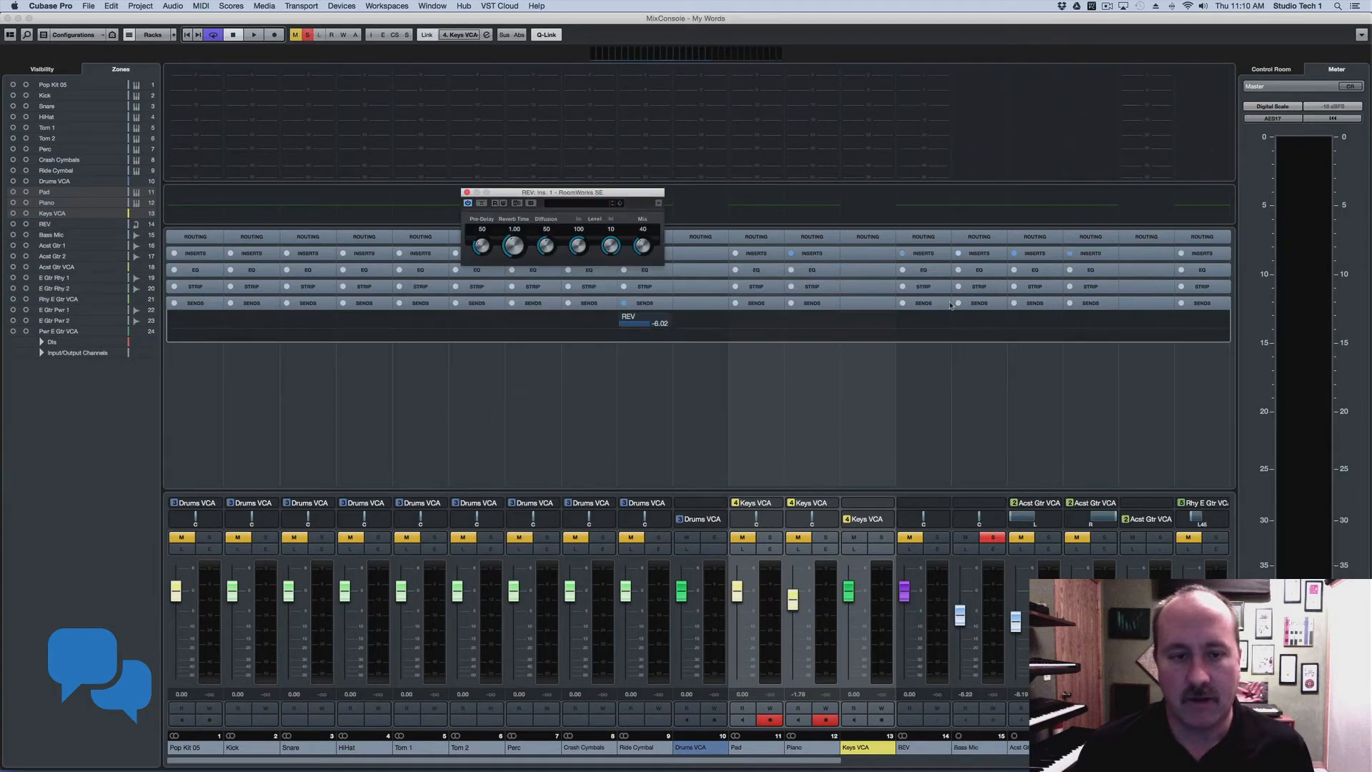
Step: Raise the Ride Cymbal channel's REV send level to about -0.69 dB
click(656, 323)
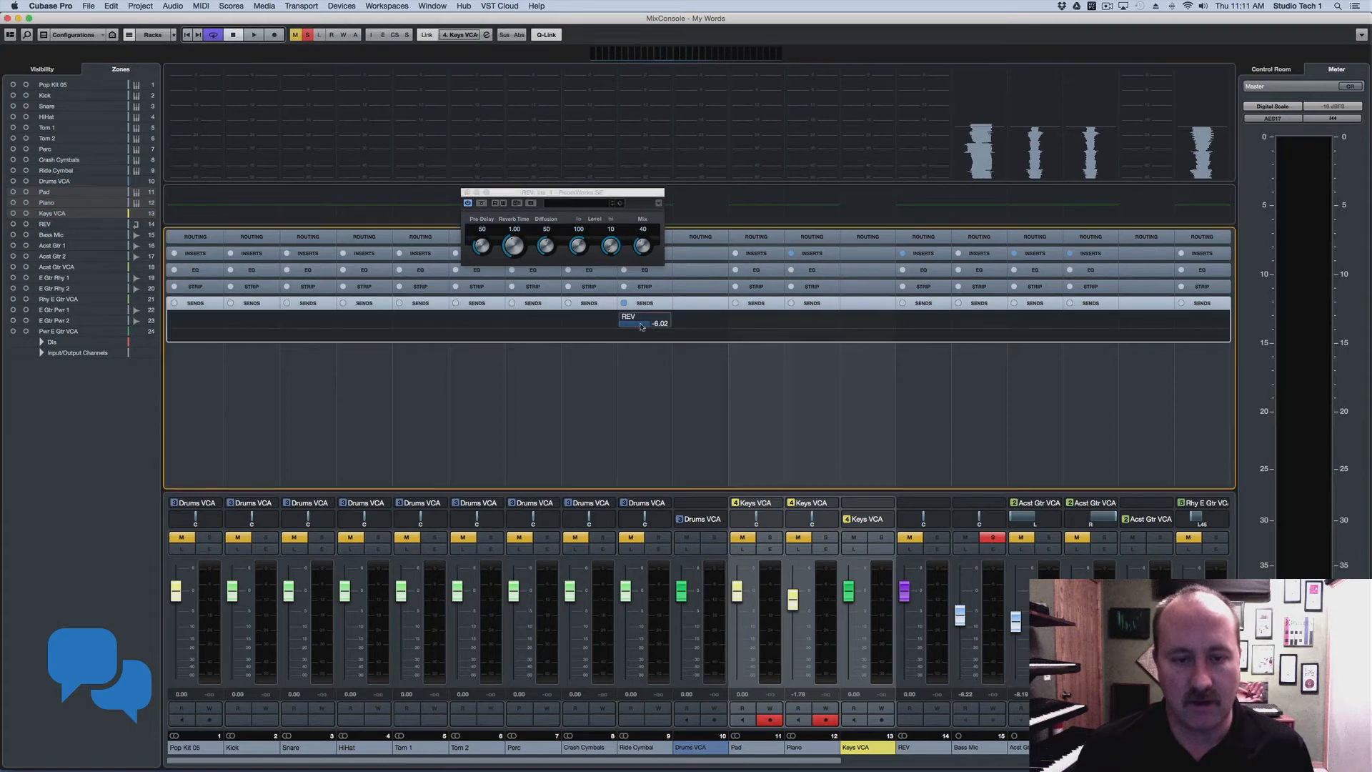
drag(656, 324, 661, 323)
Step: Route the linked Pad and Piano sends to REV, activate them at about -8.46 dB and close the RoomWorks SE window
click(776, 322)
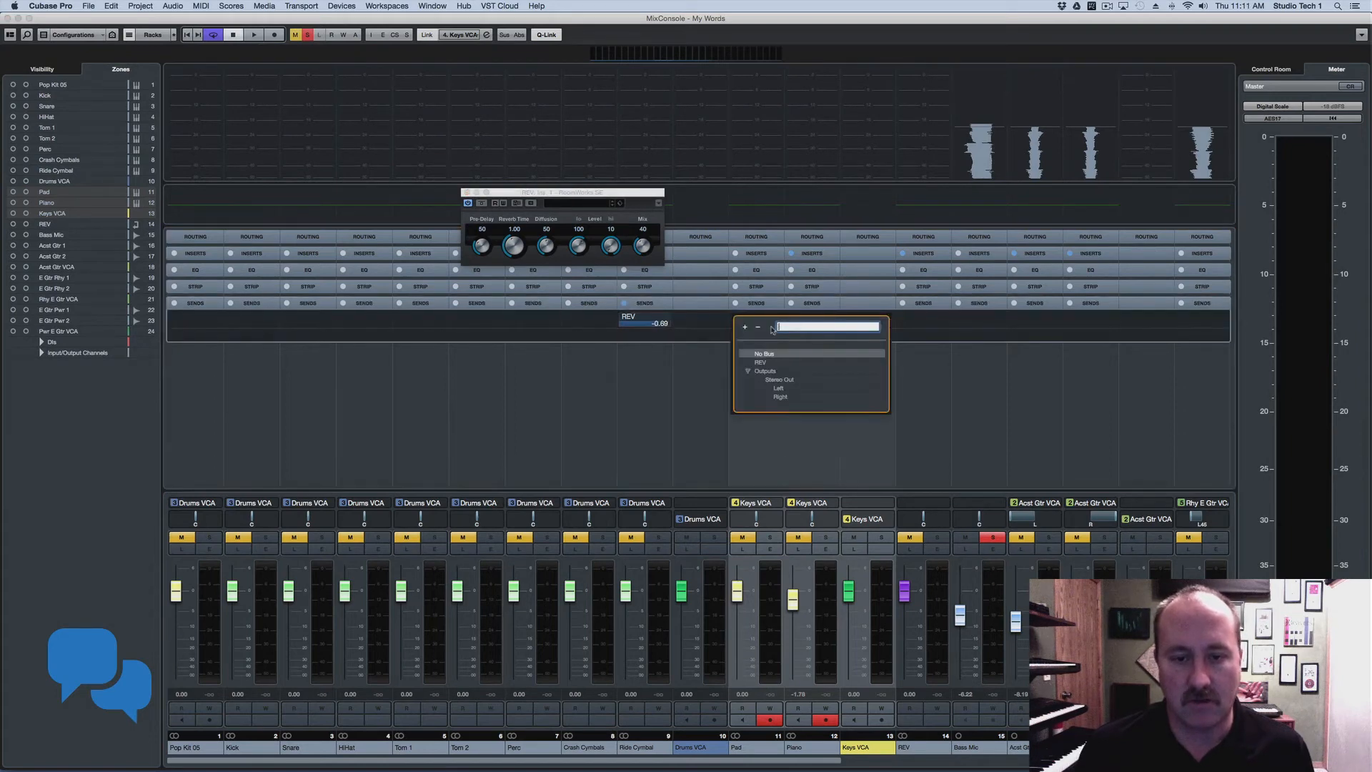
click(767, 363)
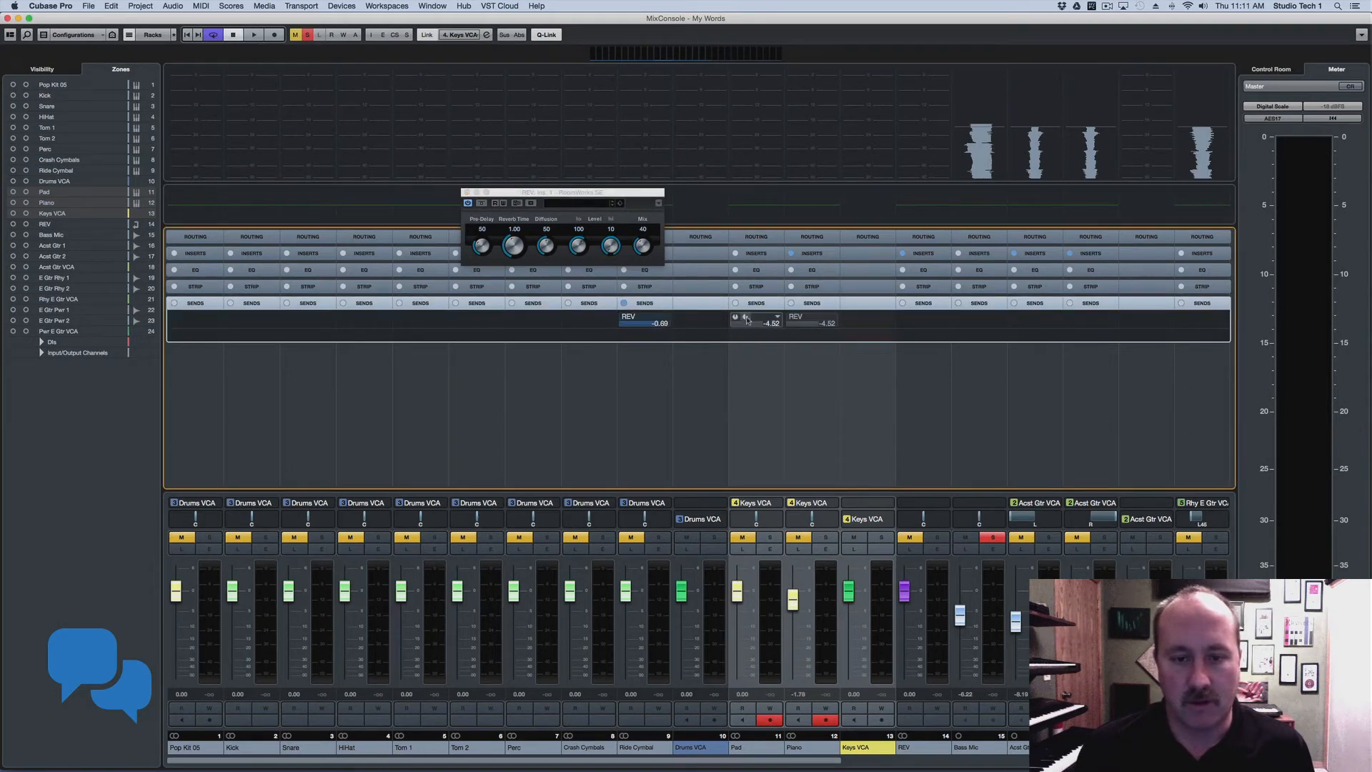
click(735, 317)
drag(761, 323, 757, 325)
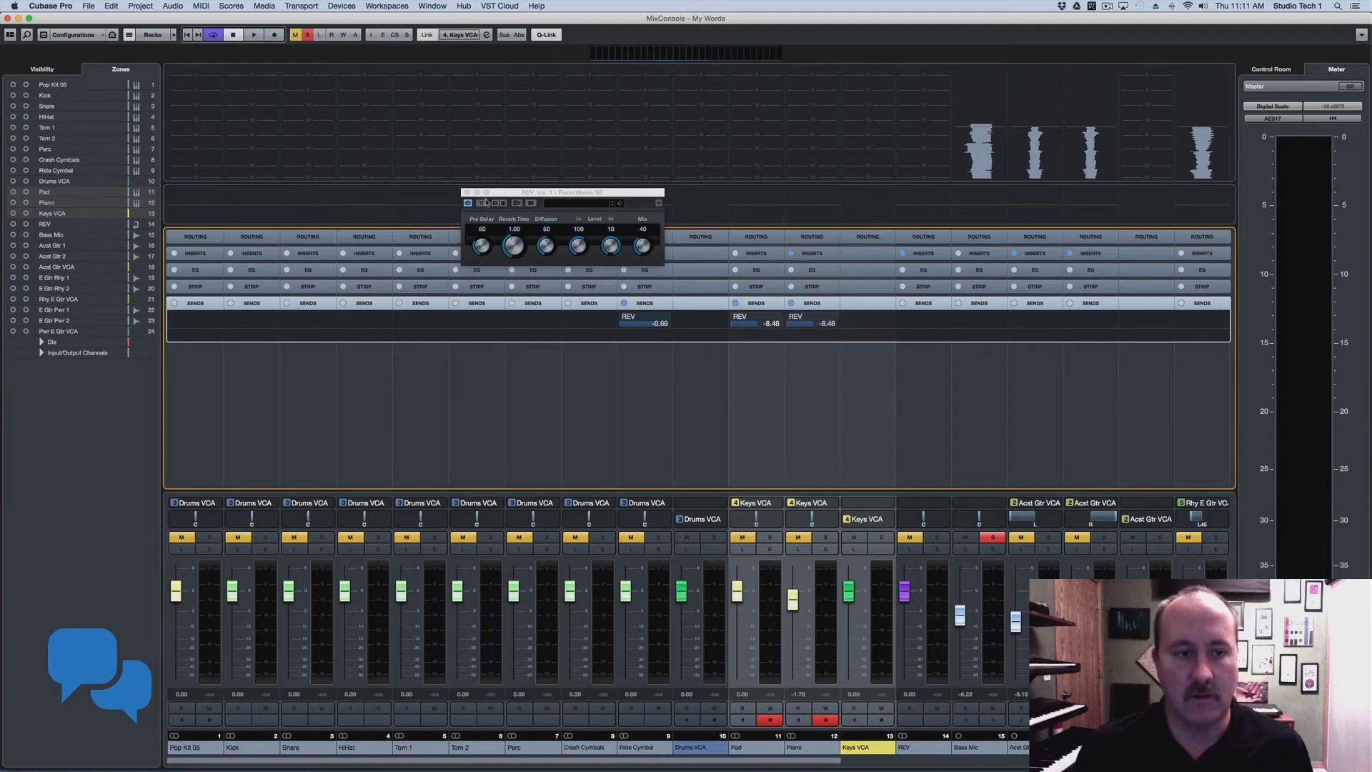
click(466, 193)
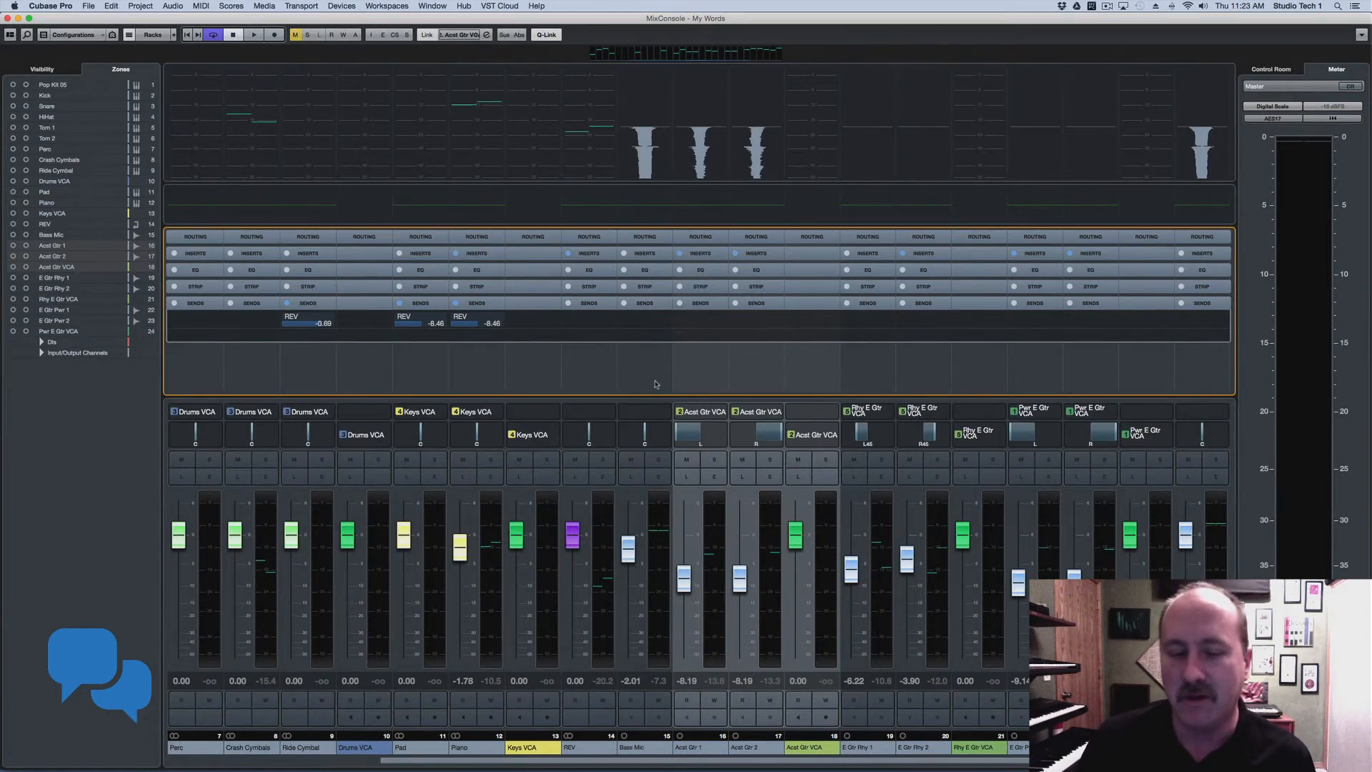
Step: Solo the linked Acst Gtr channels
click(711, 459)
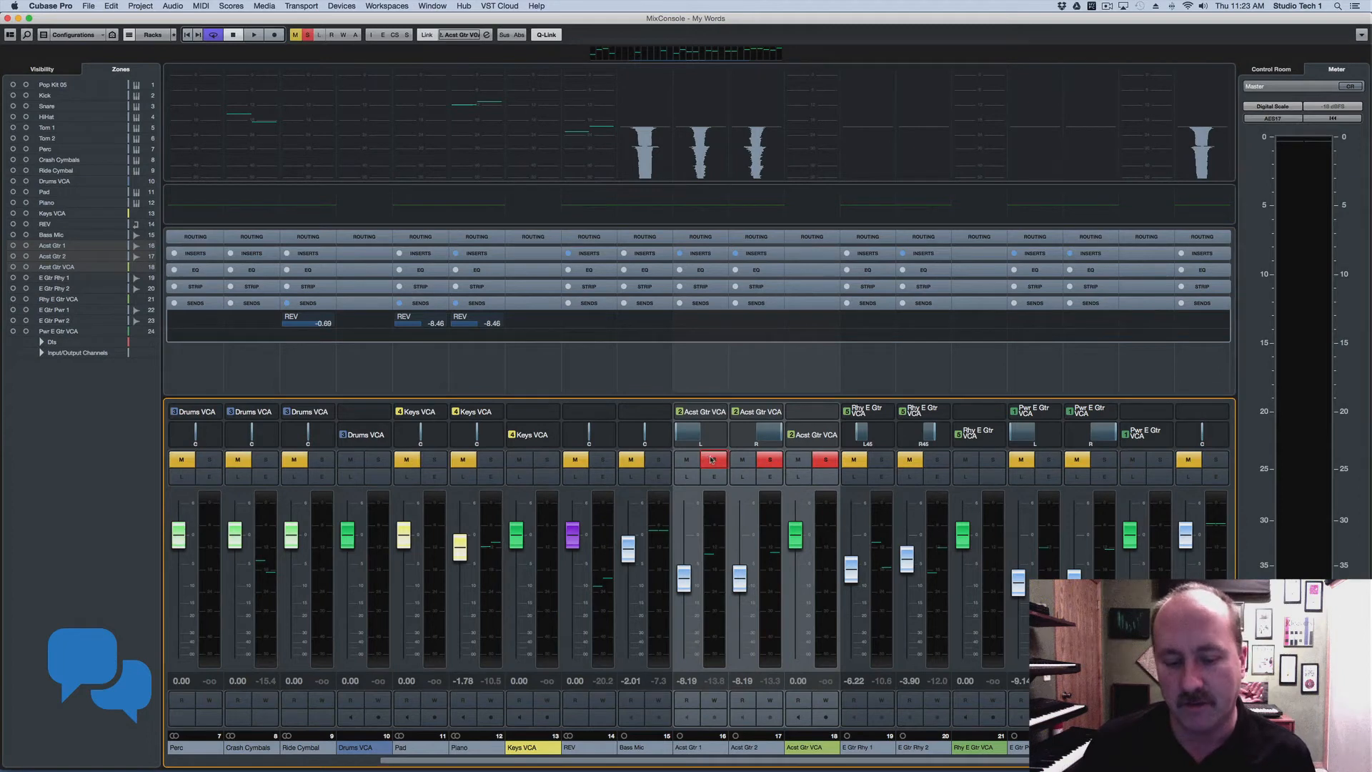
Step: Switch the solo from the linked Acst Gtr channels to Bass Mic, audition it in playback and clear the solo
click(712, 459)
click(661, 463)
click(662, 464)
click(662, 464)
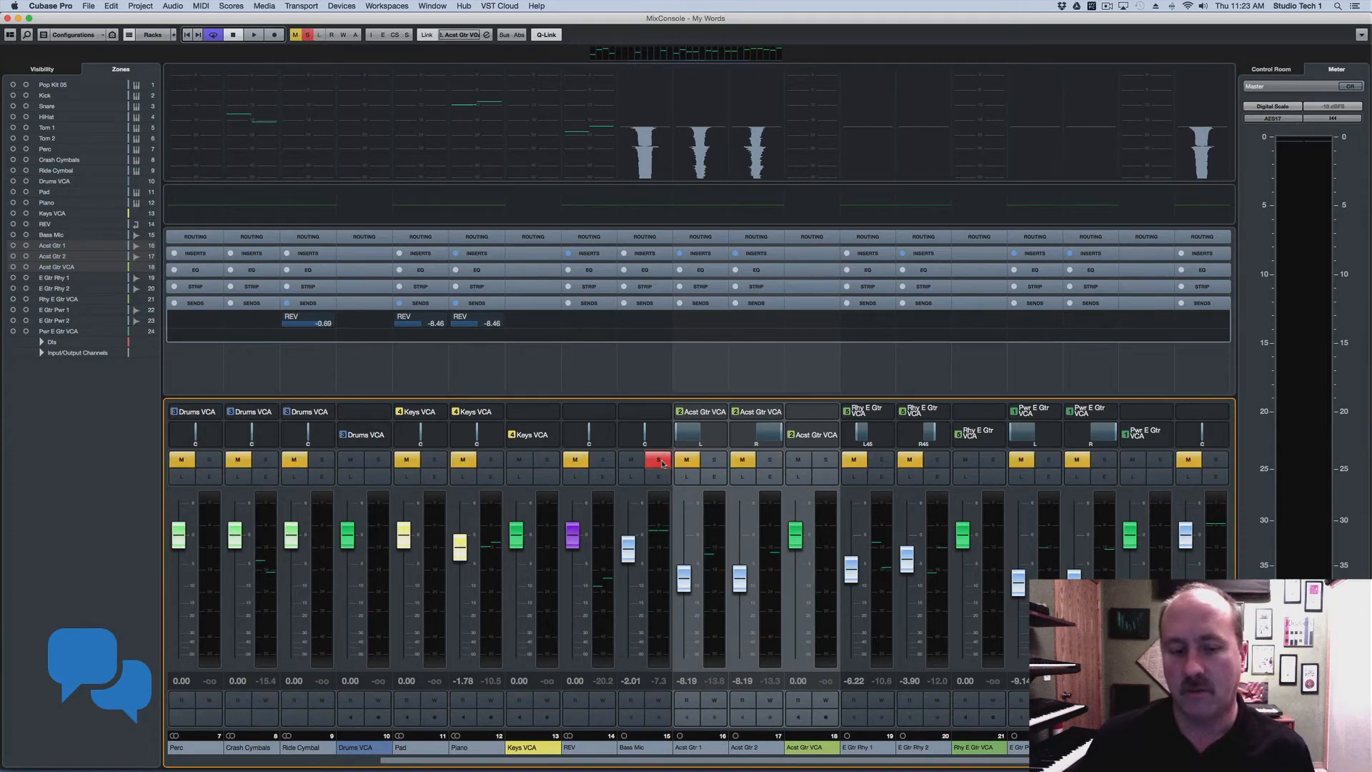
key(space)
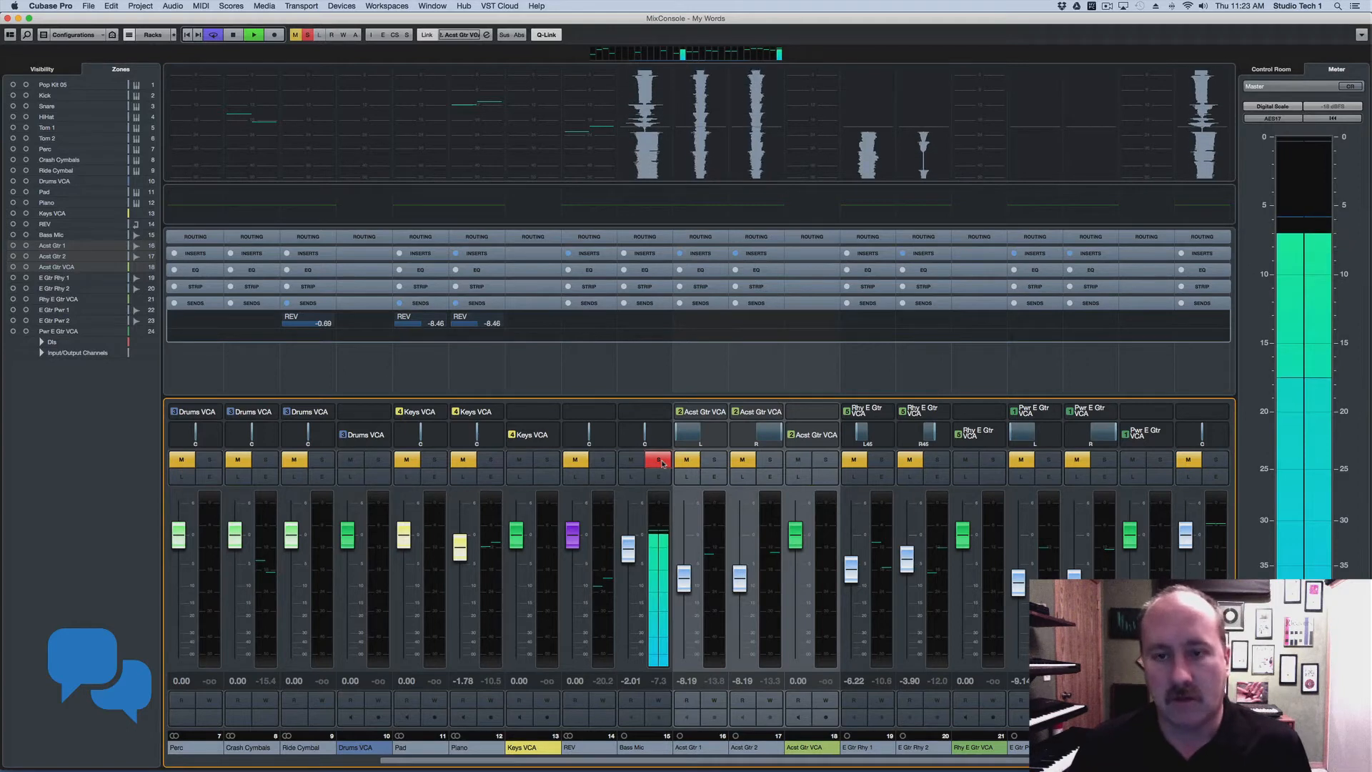
key(space)
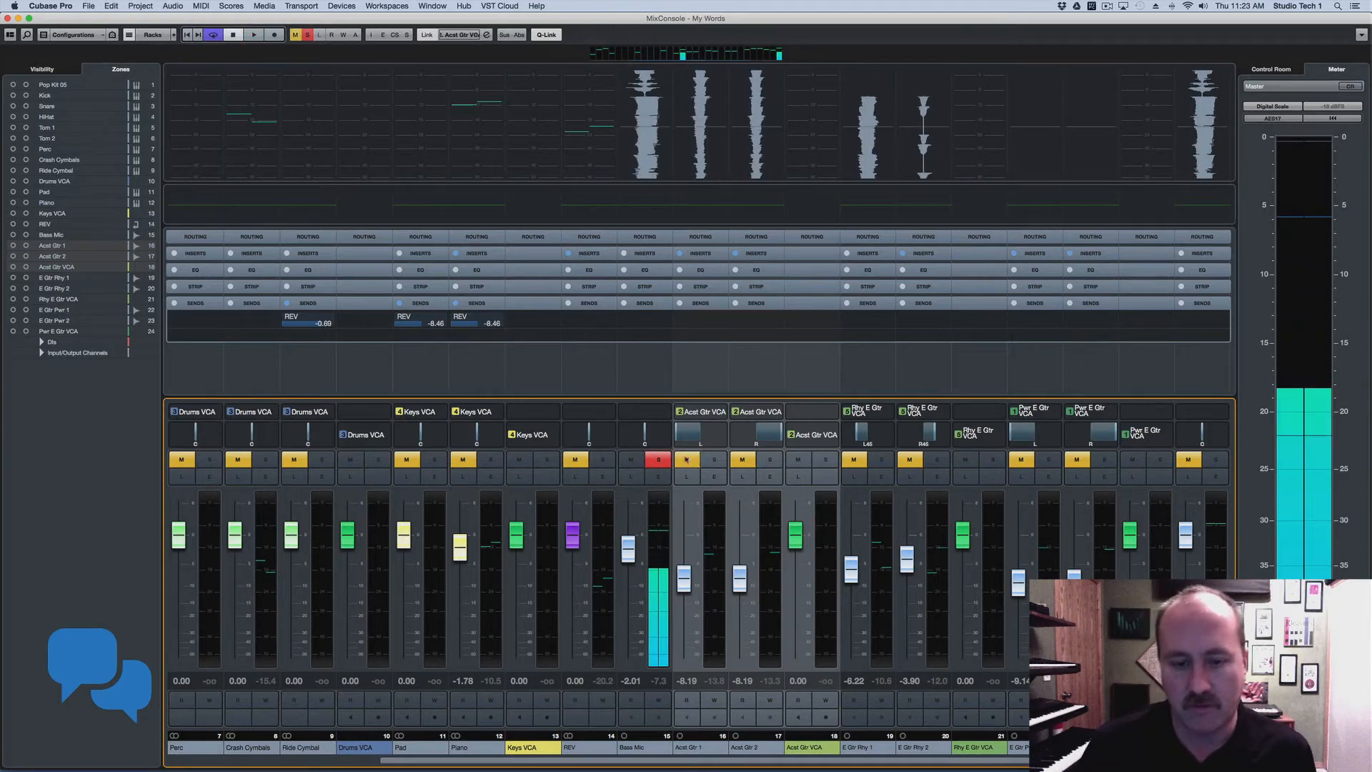
click(658, 459)
Step: Audition the linked E Gtr Rhy channels in solo, switch the solo to Bass Mic and deactivate all solos
scroll(838, 459, right, 1)
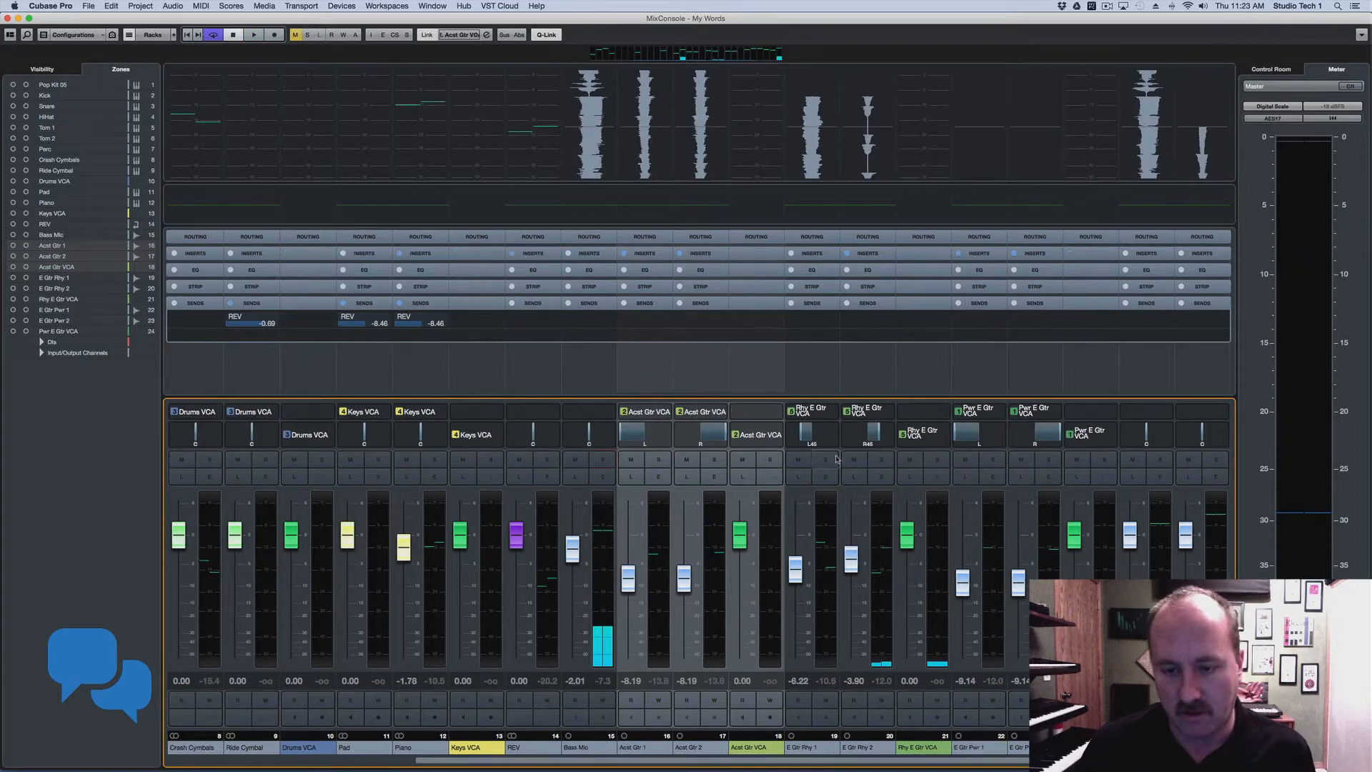
click(883, 460)
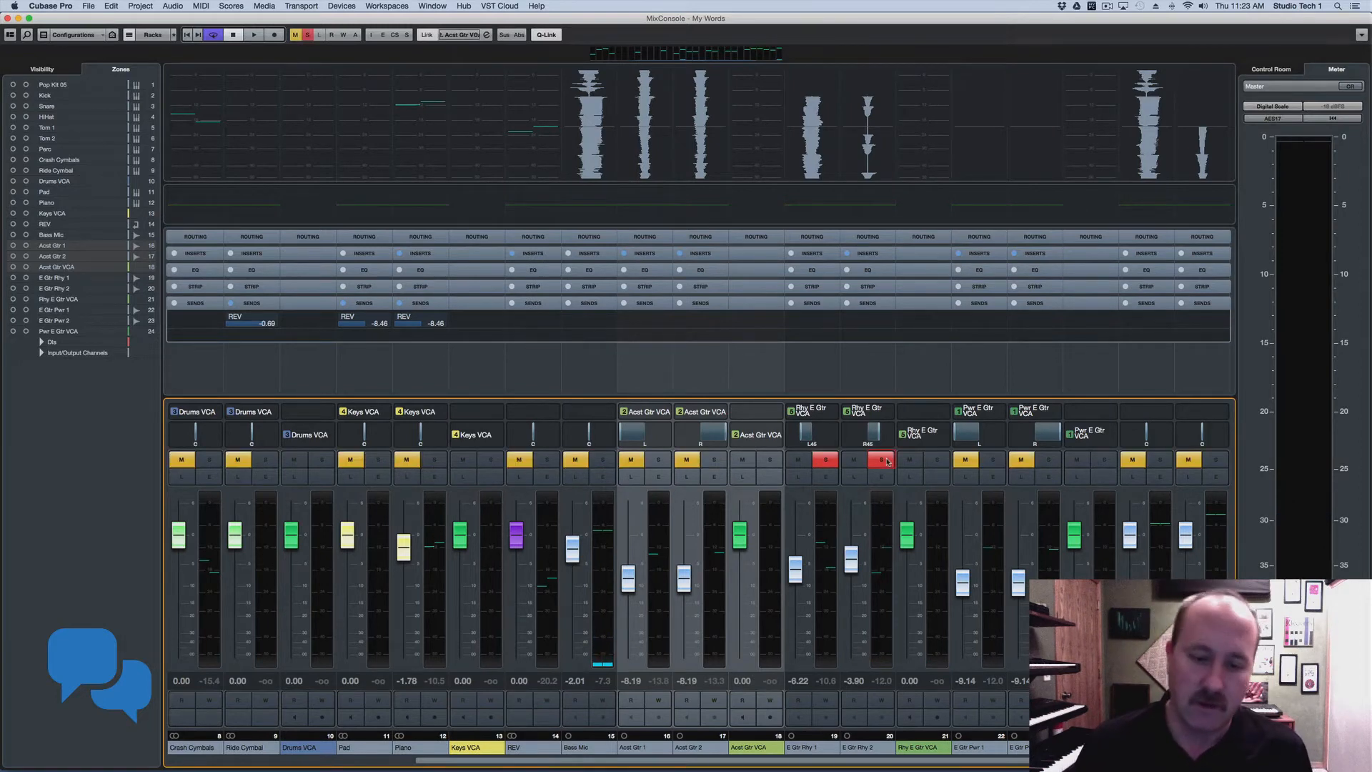
key(space)
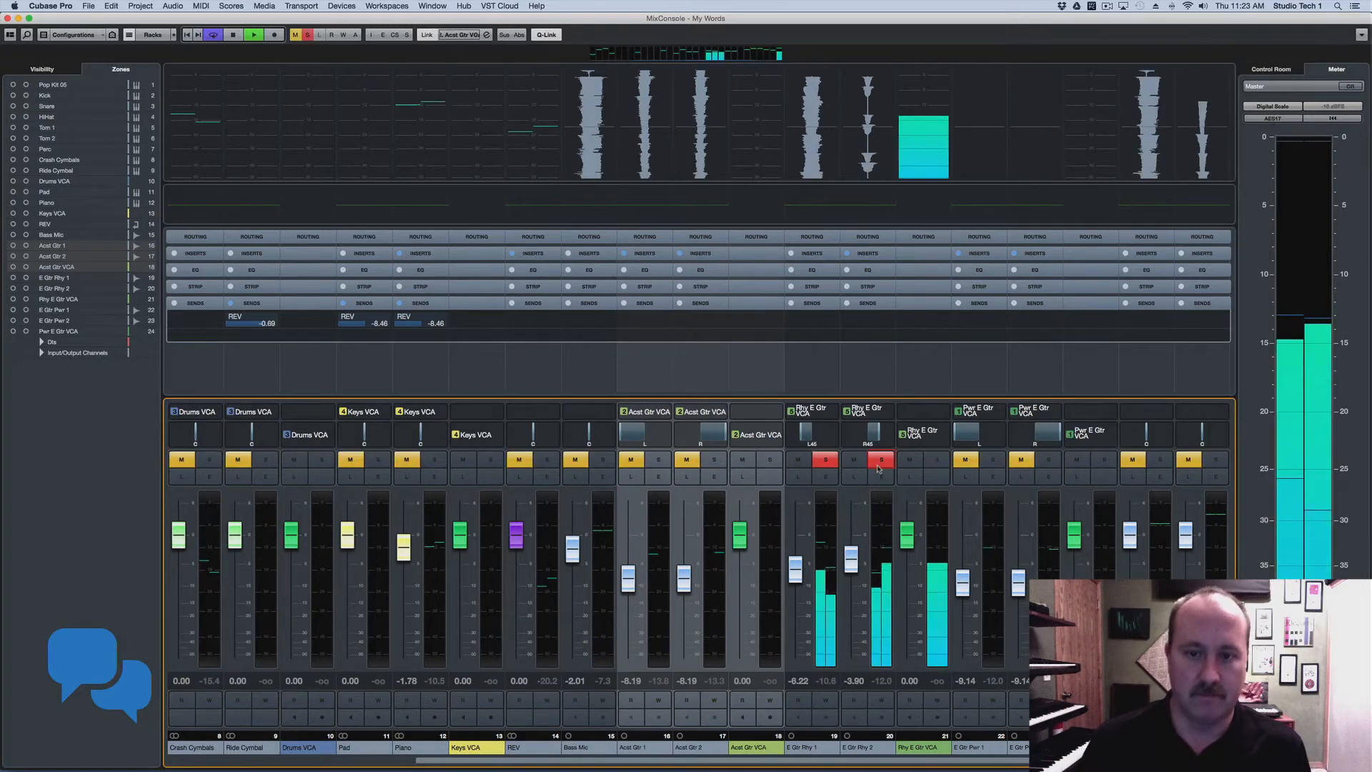
key(space)
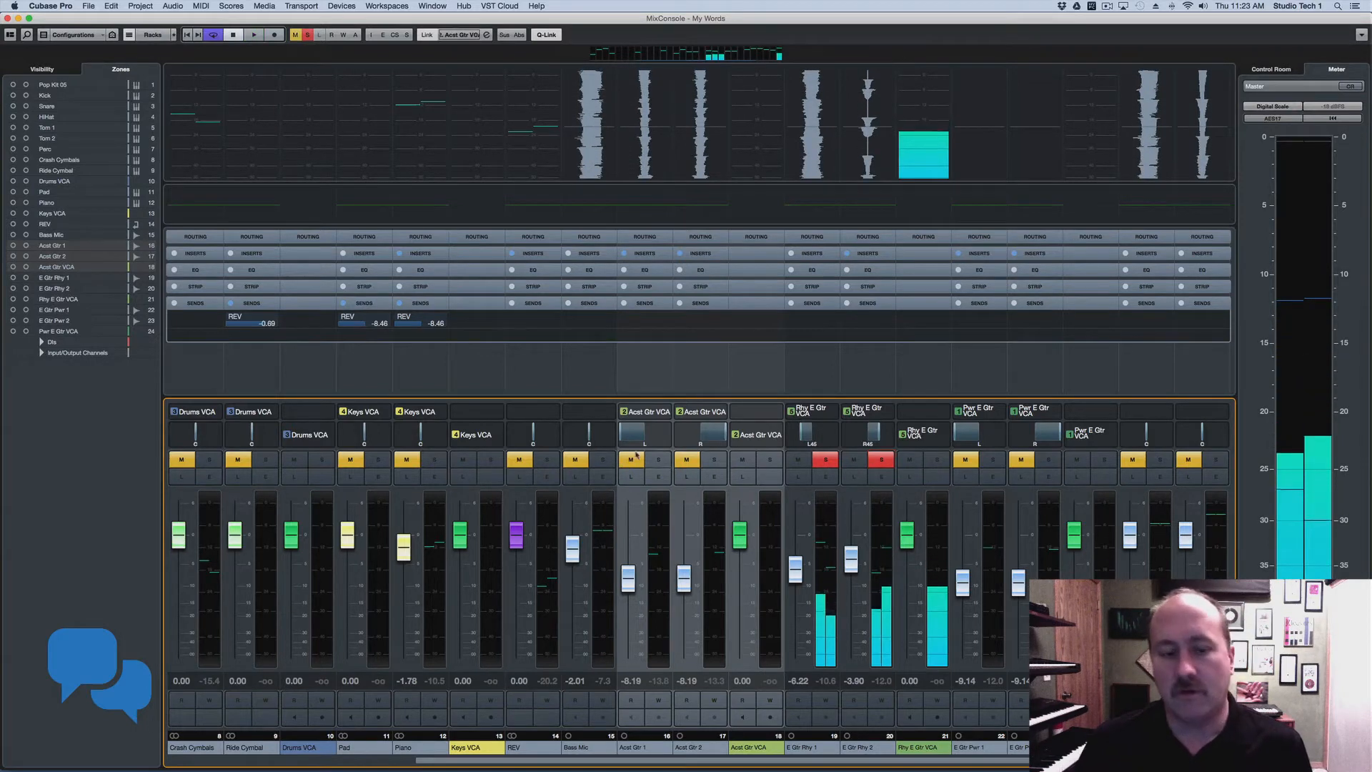
click(602, 459)
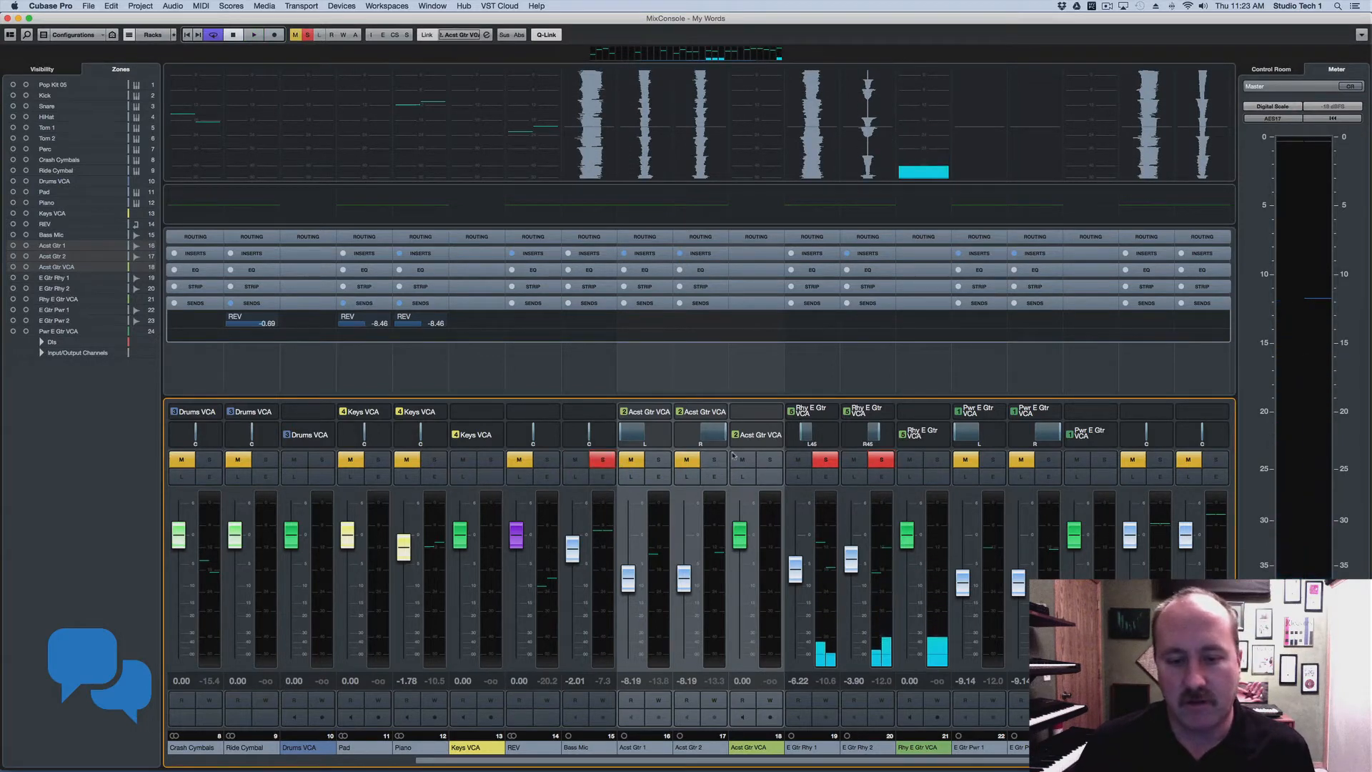
click(883, 460)
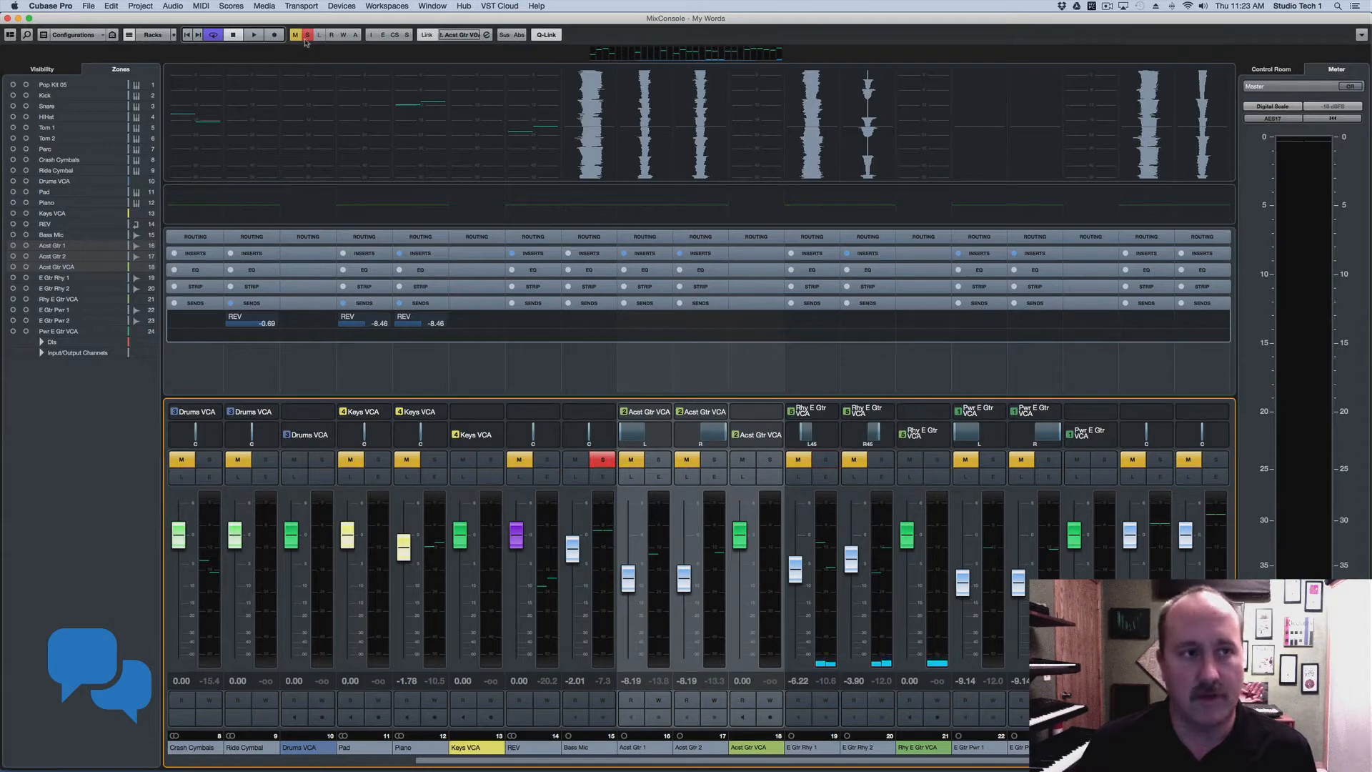
click(305, 35)
Step: Pan the Bass Mic channel to R7 and enable Solo Defeat on it
drag(591, 431, 597, 433)
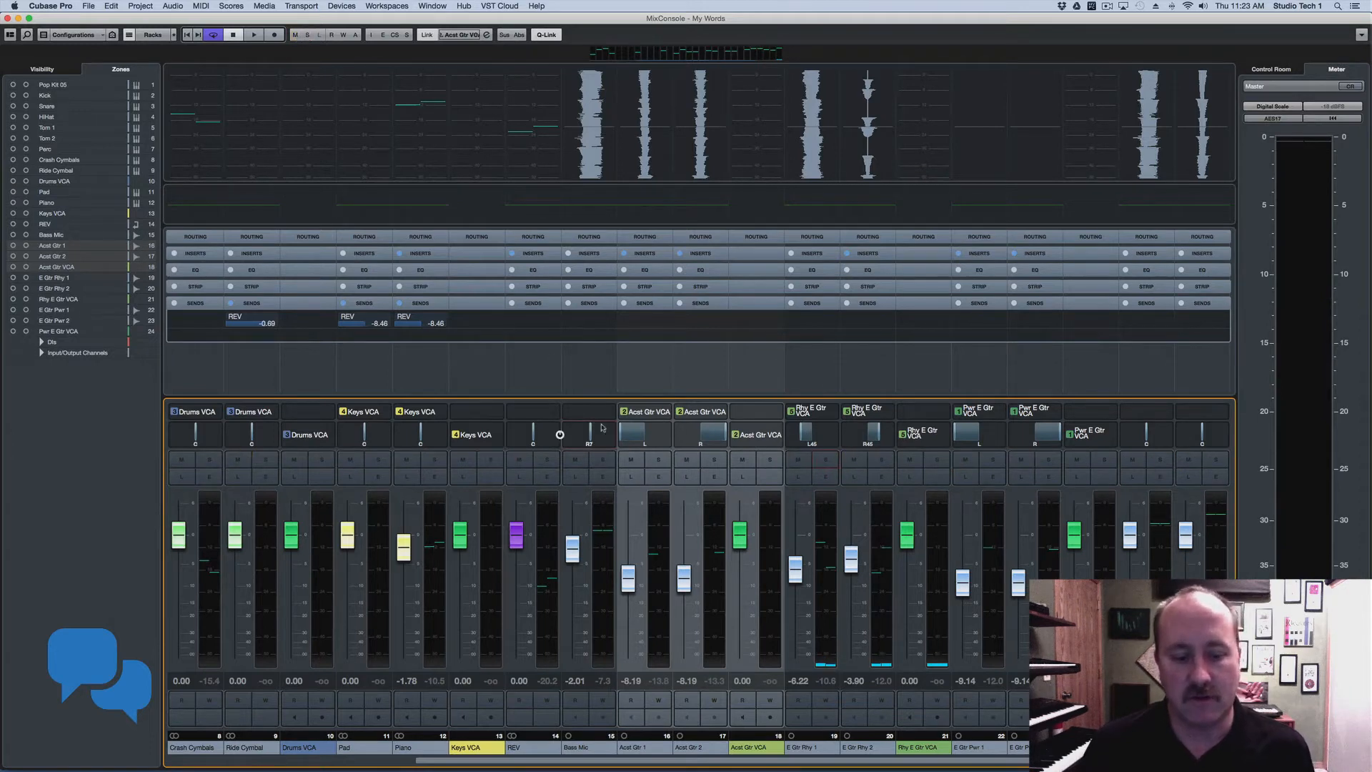
click(604, 459)
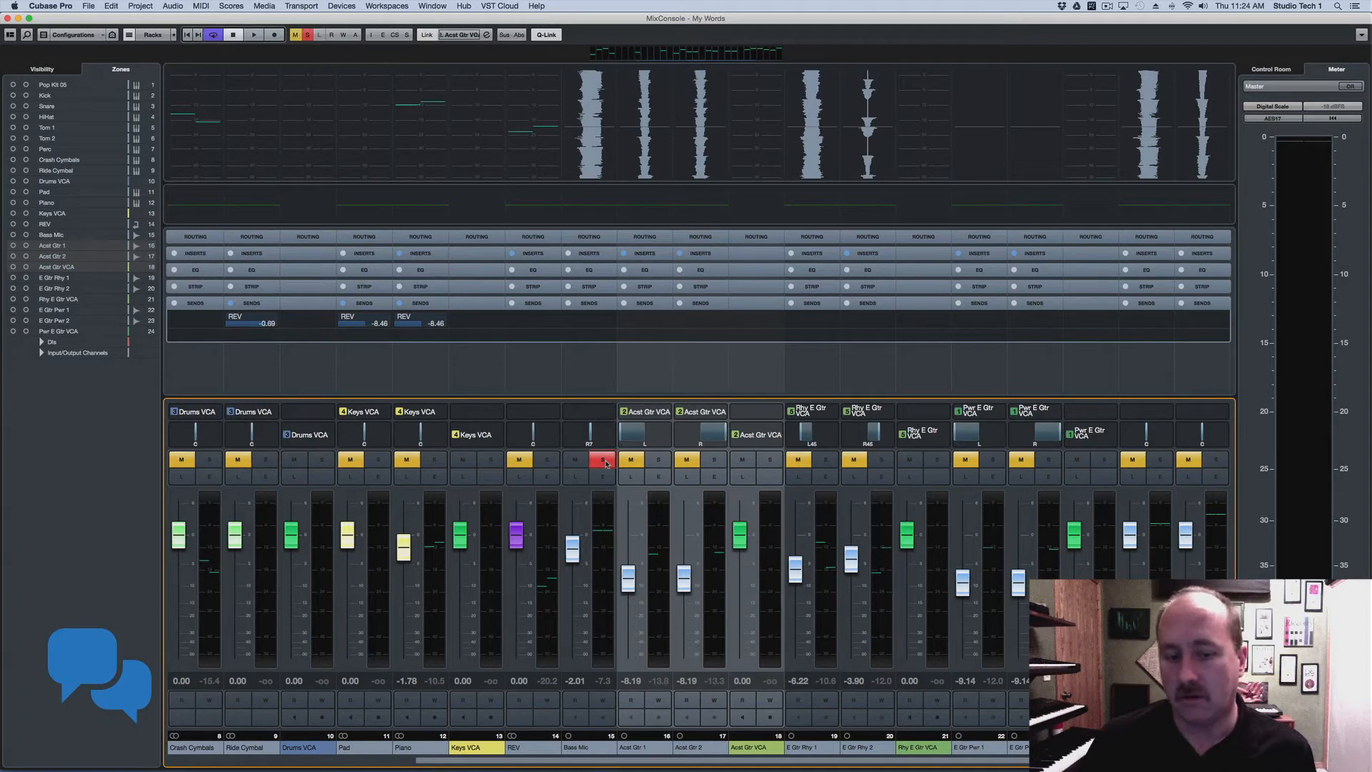
alt+click(604, 460)
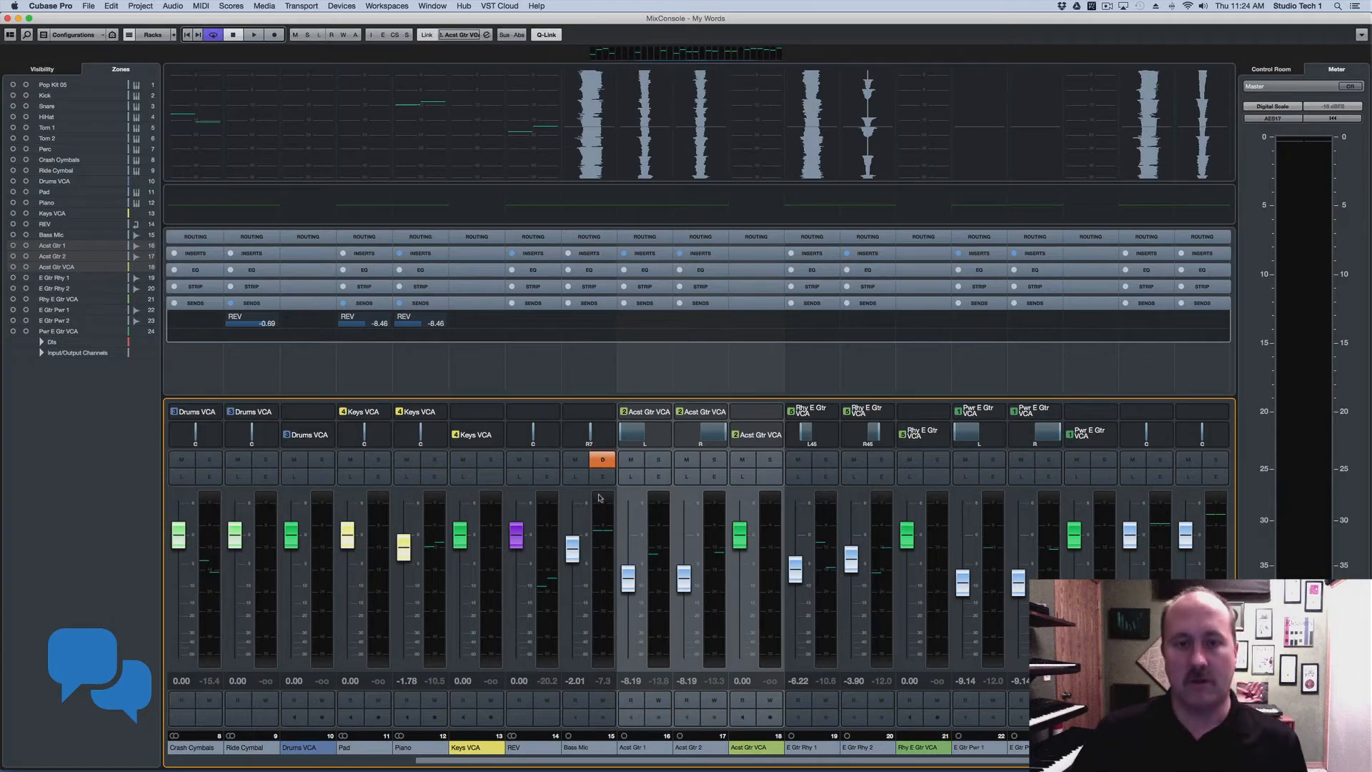
Step: Play the mix and solo the linked E Gtr Rhy and E Gtr Pwr pairs in turn against the solo-defeated Bass Mic
key(space)
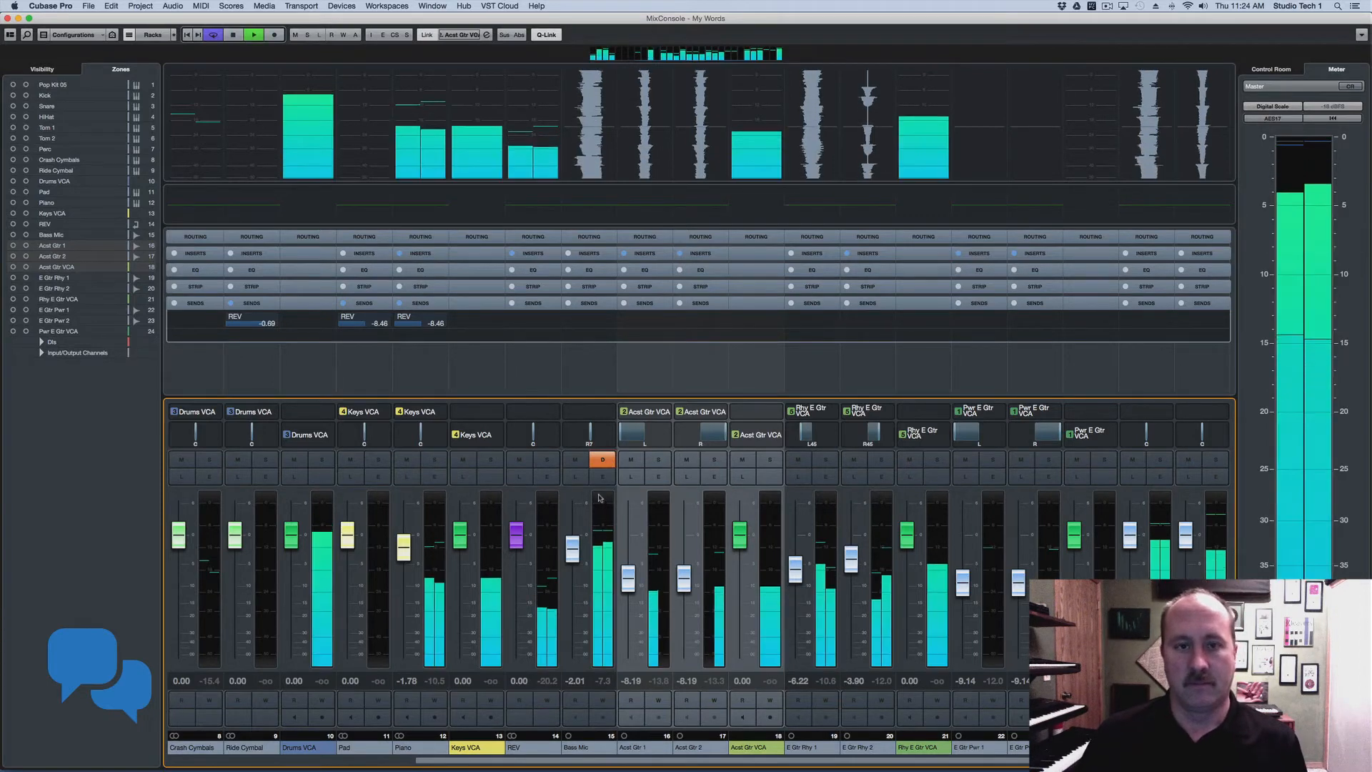
key(space)
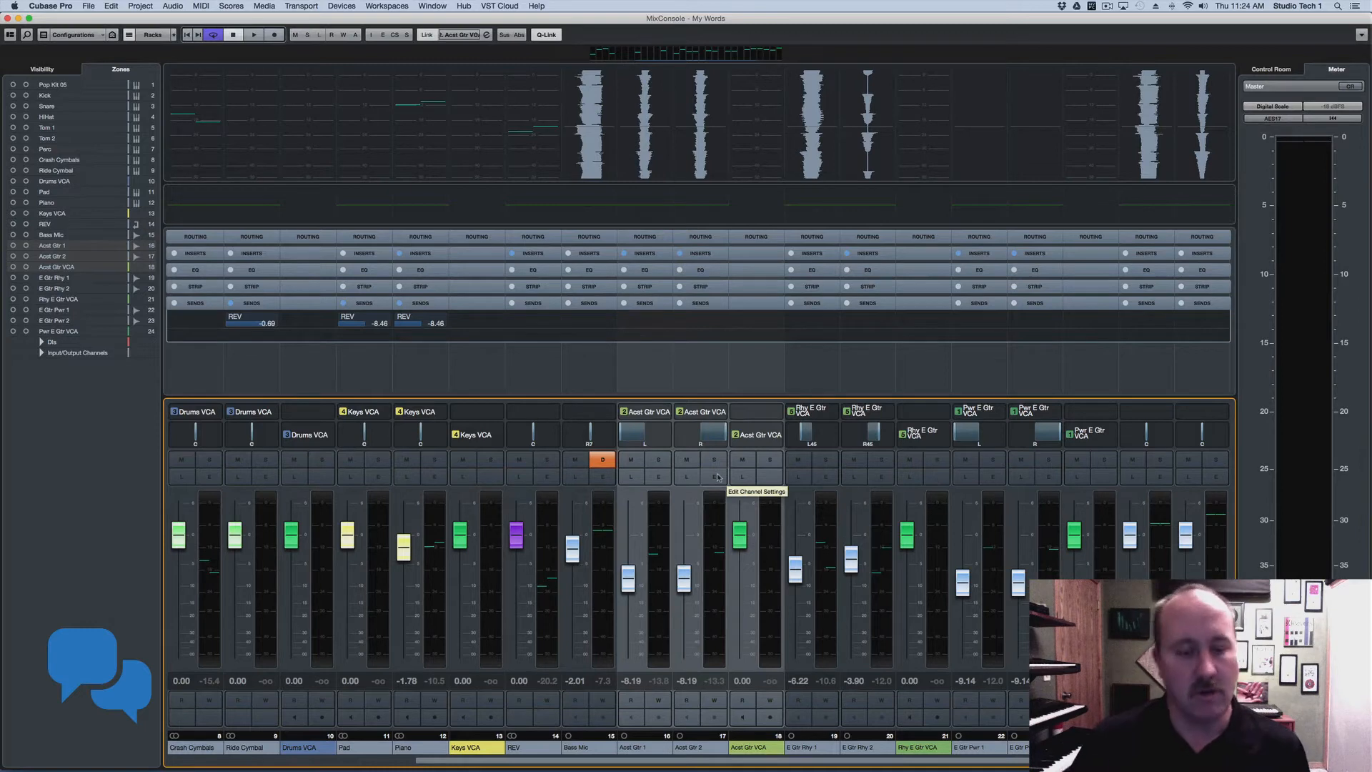
key(space)
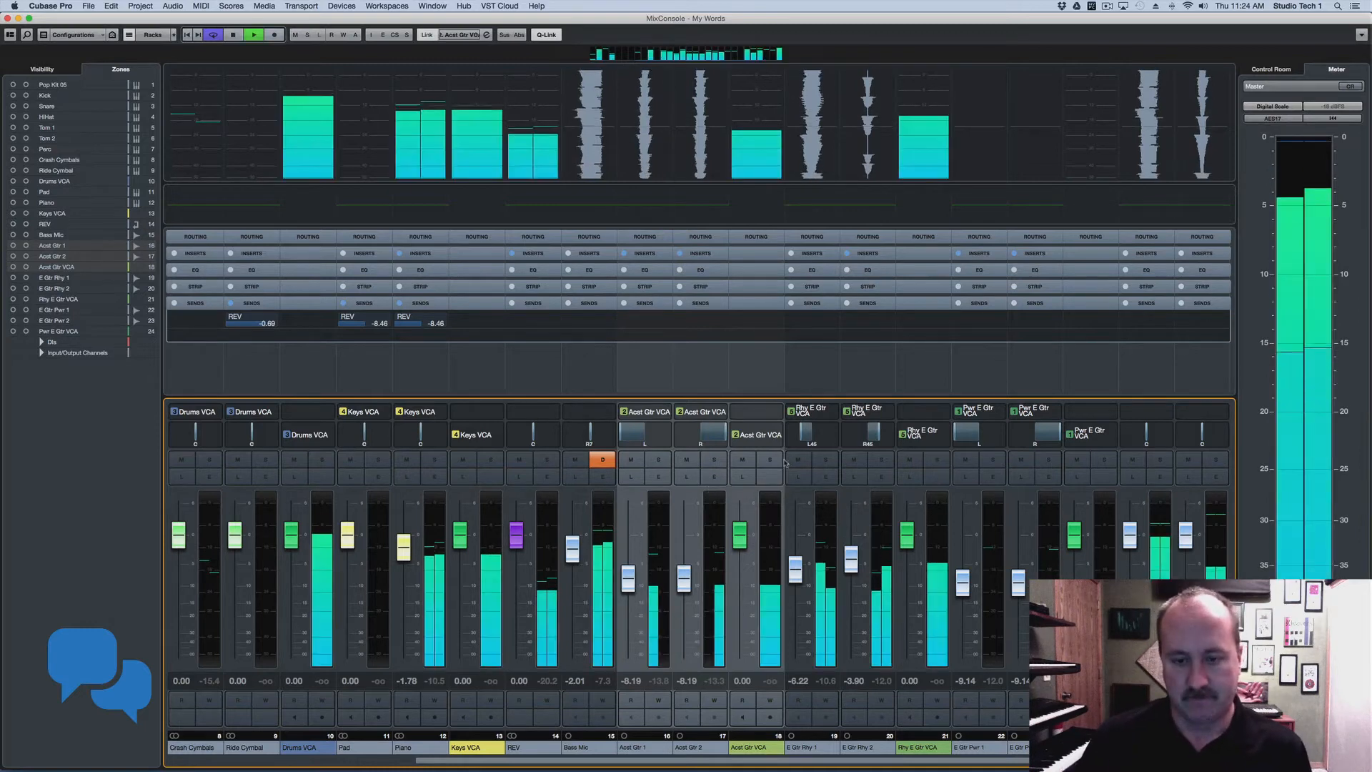
click(827, 461)
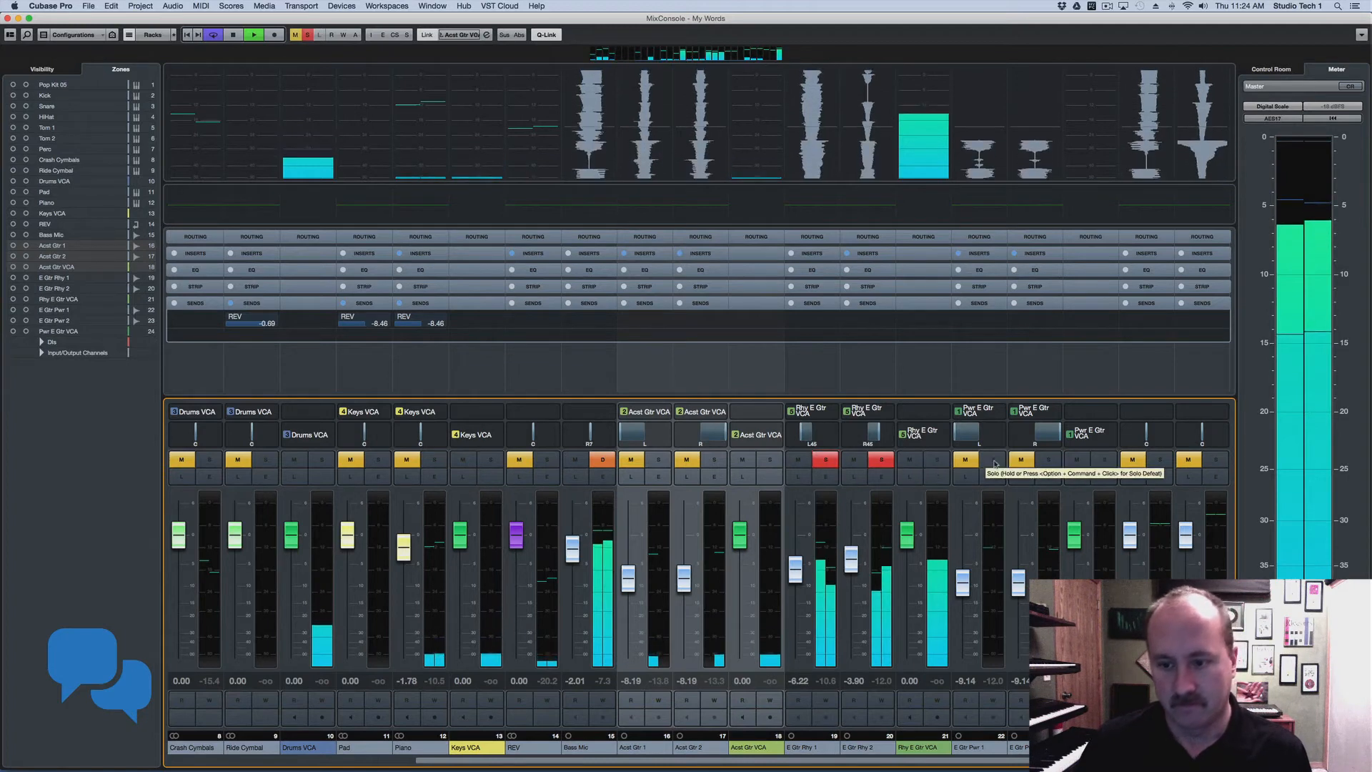
click(882, 461)
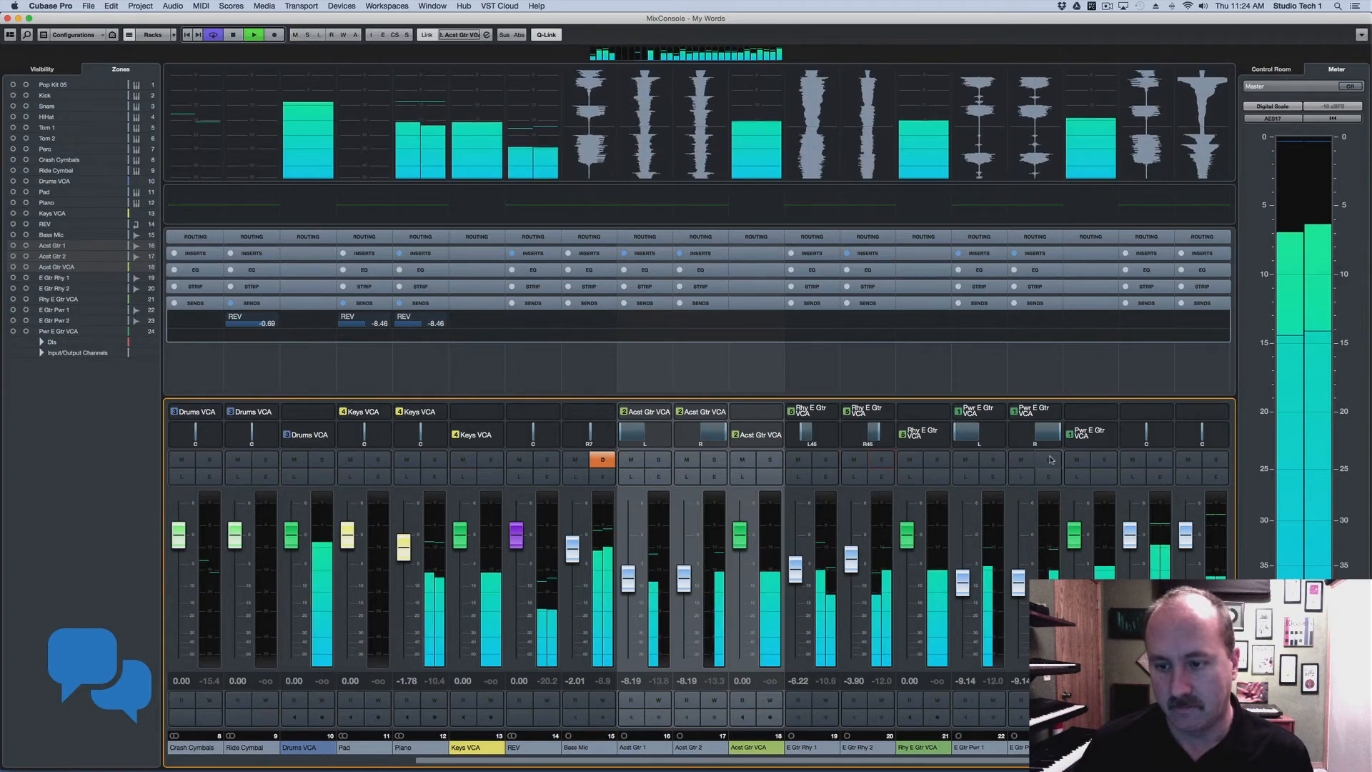
click(1049, 459)
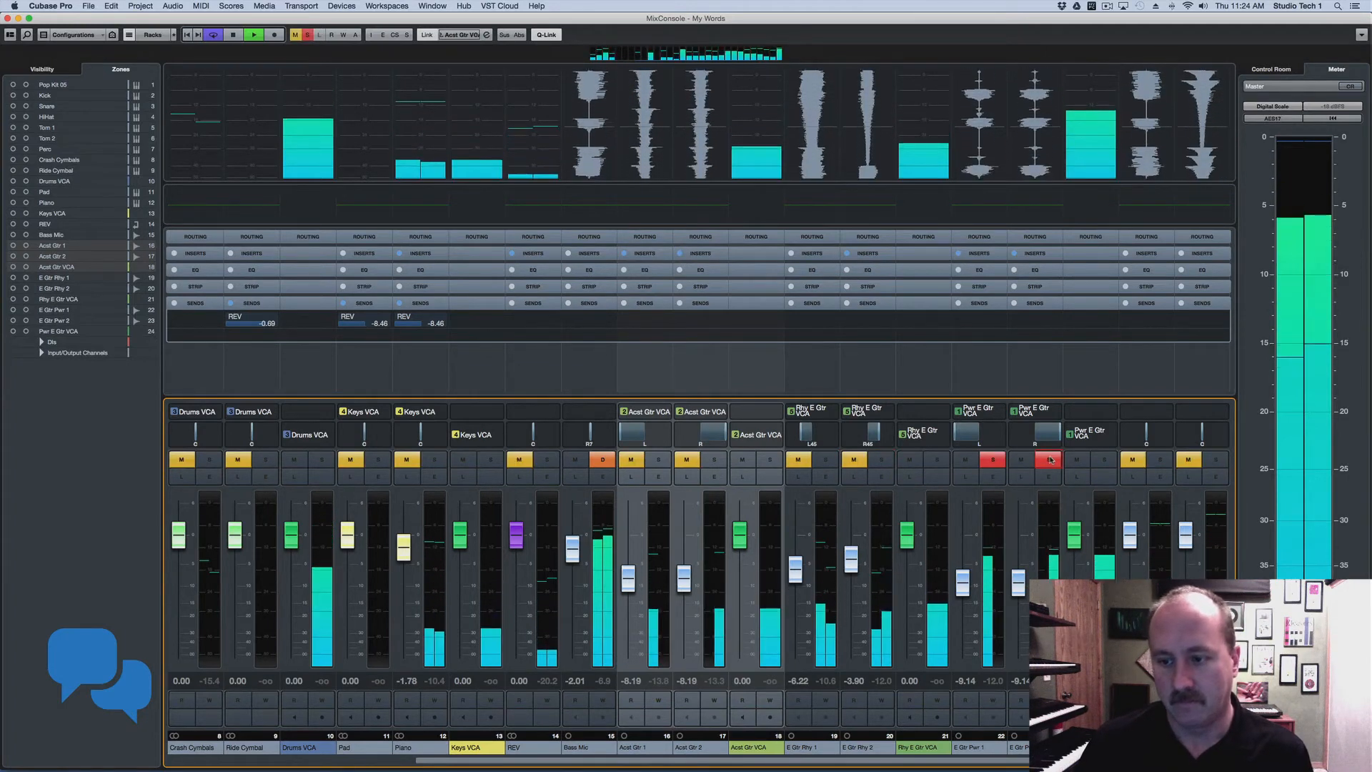
click(1049, 459)
Step: Briefly solo the second channel after Pwr E Gtr VCA, the E Gtr Rhy pair and the Acst Gtr pair, and stop playback
click(1219, 460)
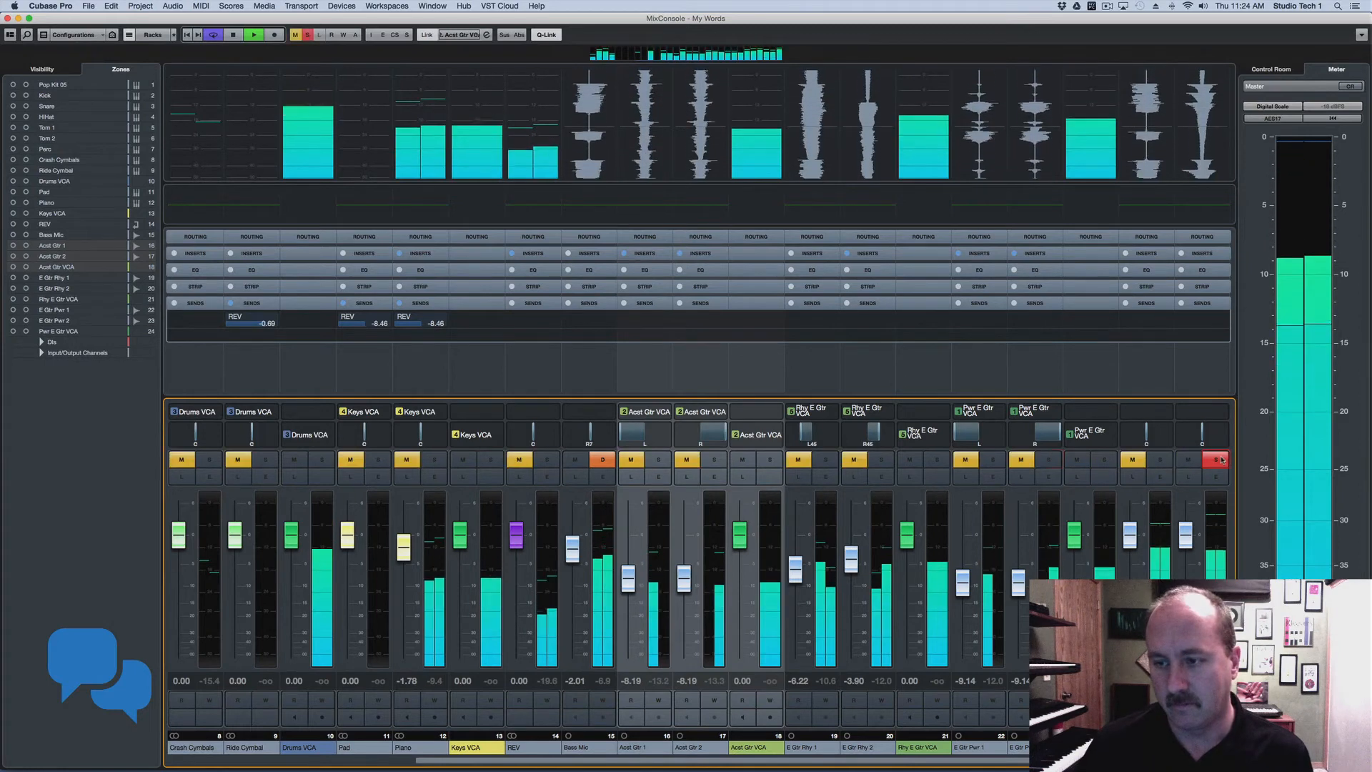
click(1218, 460)
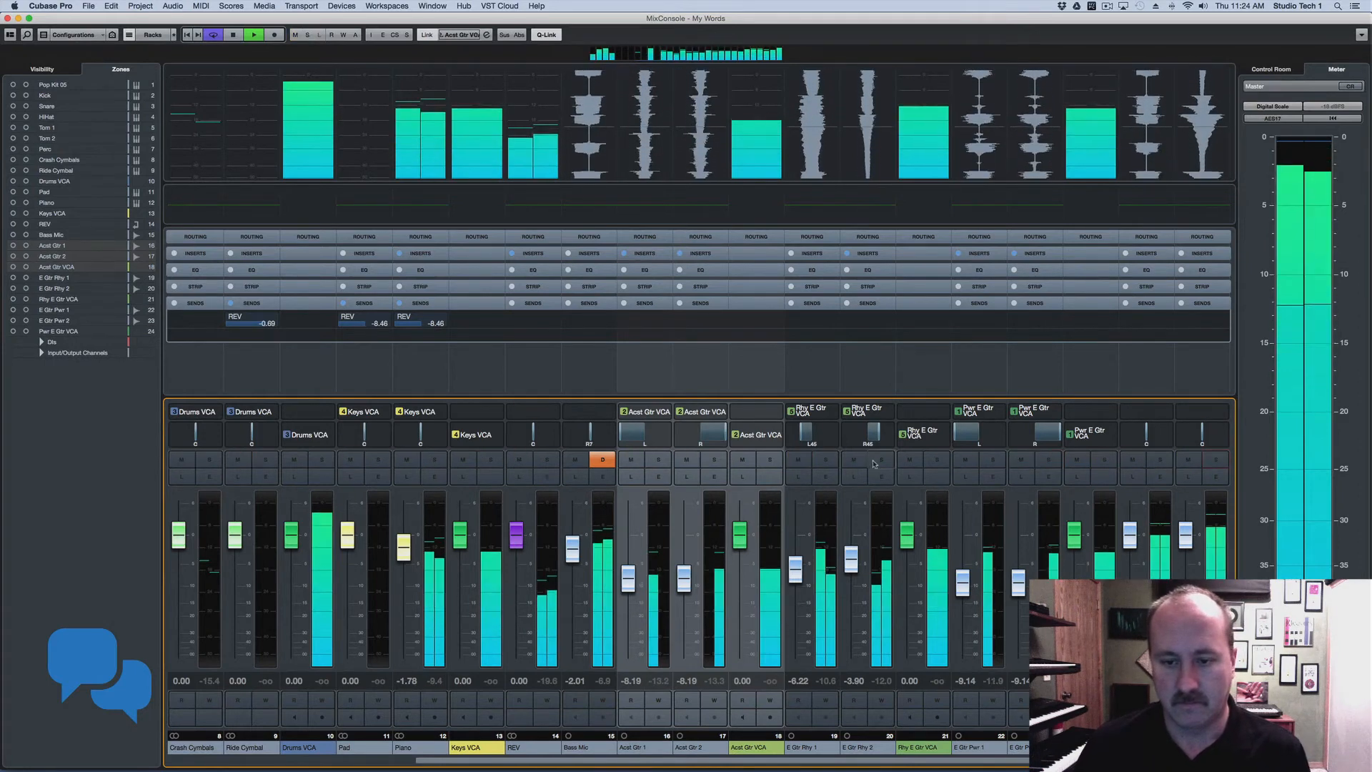
click(827, 459)
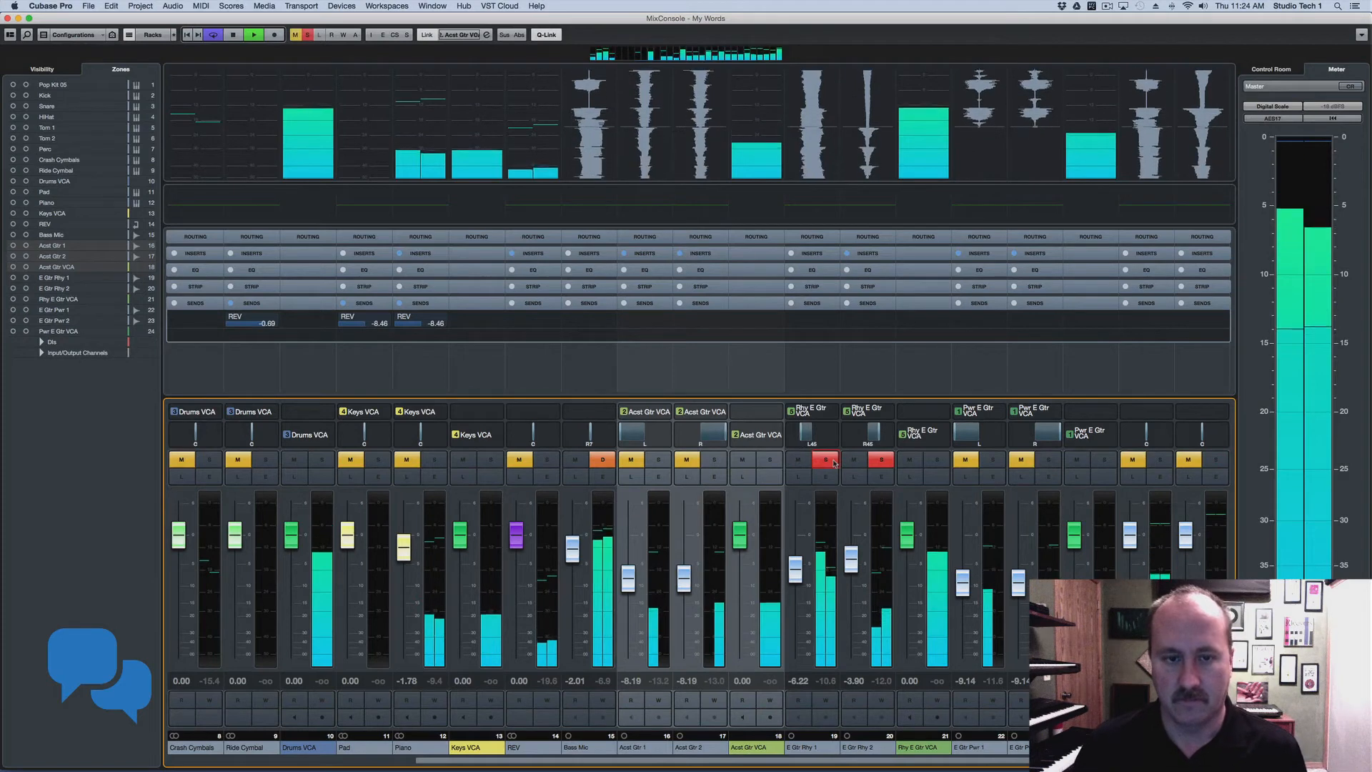
click(827, 459)
click(714, 459)
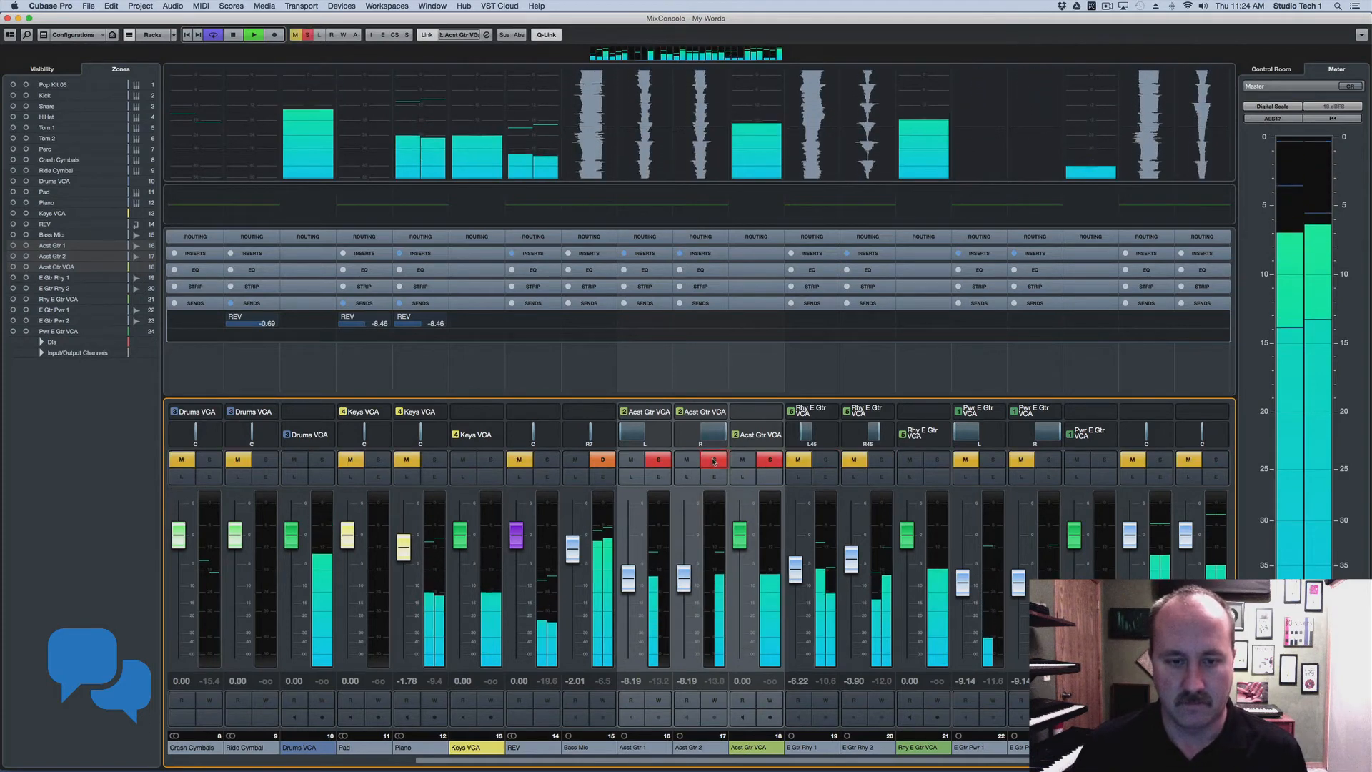
click(714, 459)
key(space)
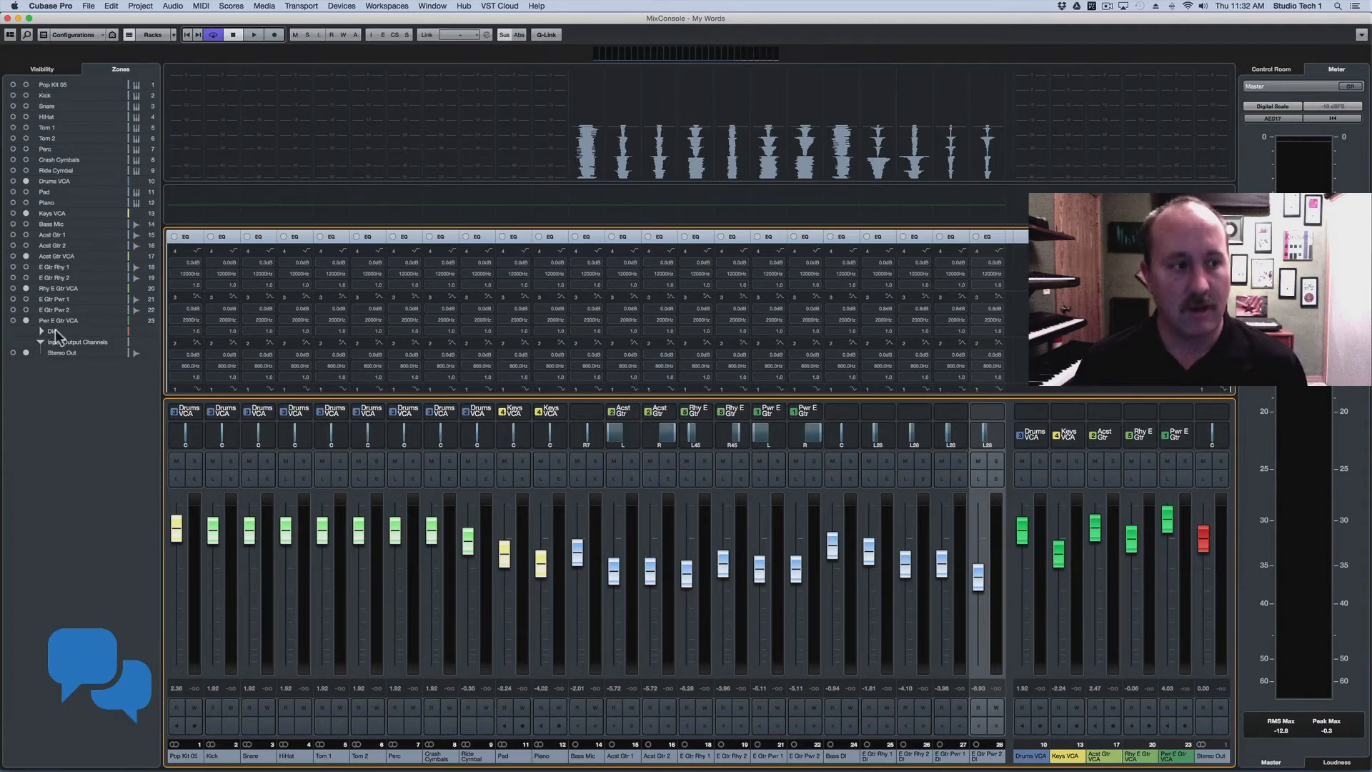
Step: Lower the VCA faders, with Drums VCA at about -1.46 dB and Keys VCA at about -1.08 dB, and rebalance the E Gtr DI faders
drag(1022, 530, 1168, 536)
drag(1021, 547, 1058, 550)
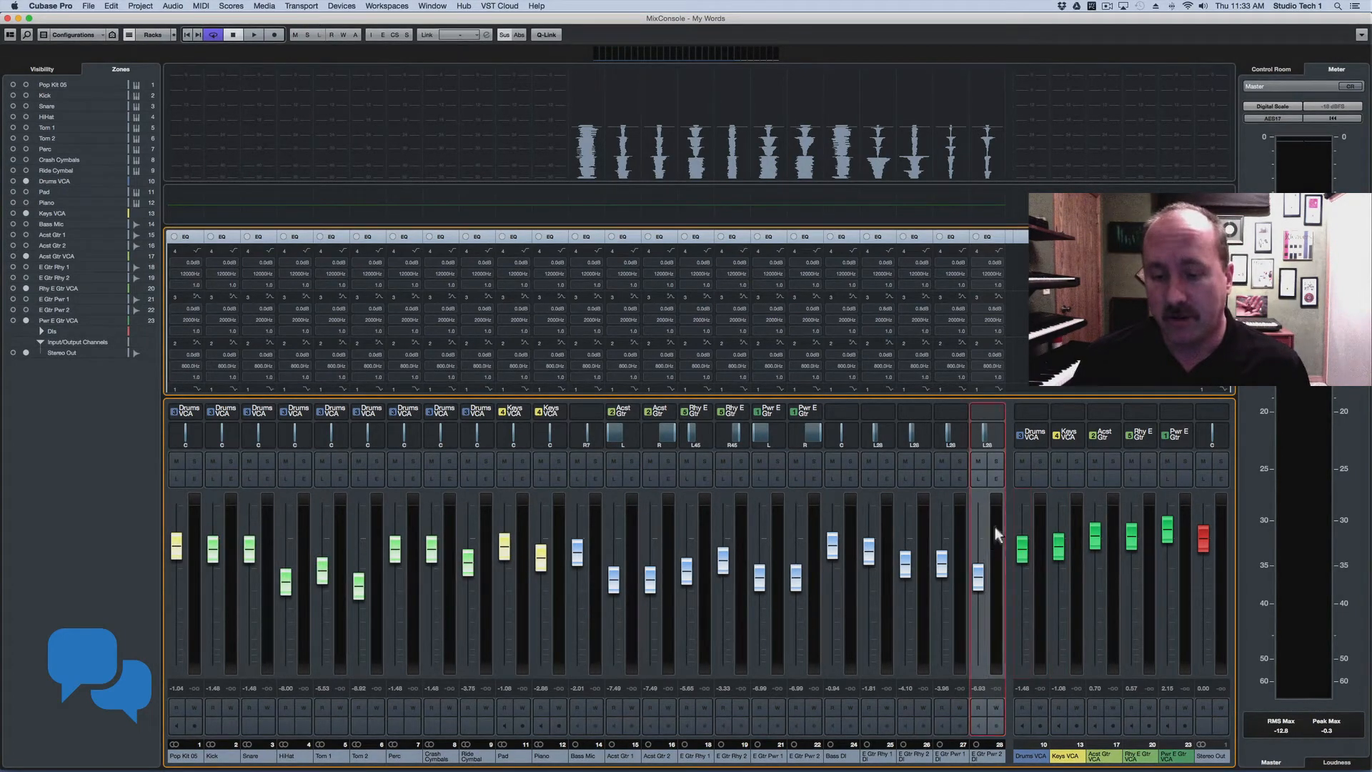
drag(941, 564, 870, 557)
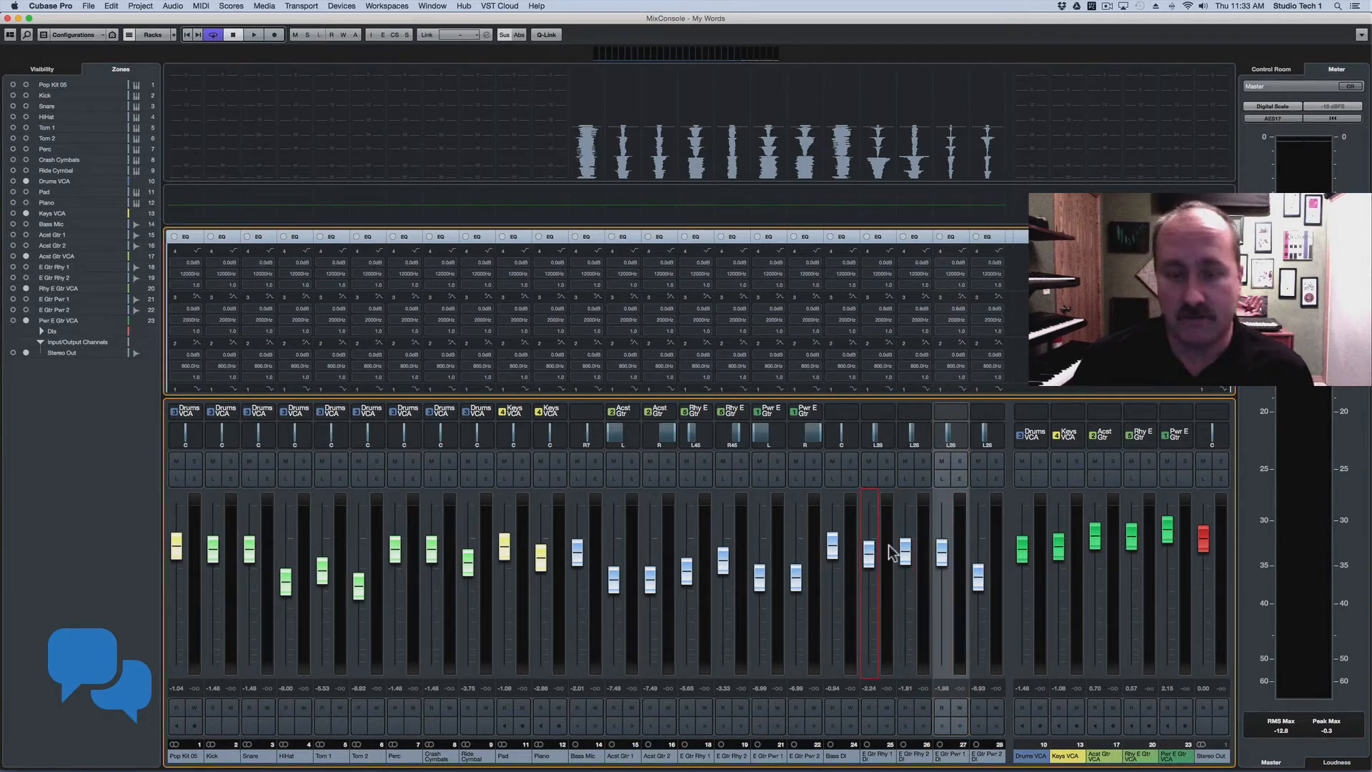
Step: Q-Link the four E Gtr DI channels to raise their faders slightly together, and set the Drums VCA fader to about -0.70 dB
click(891, 541)
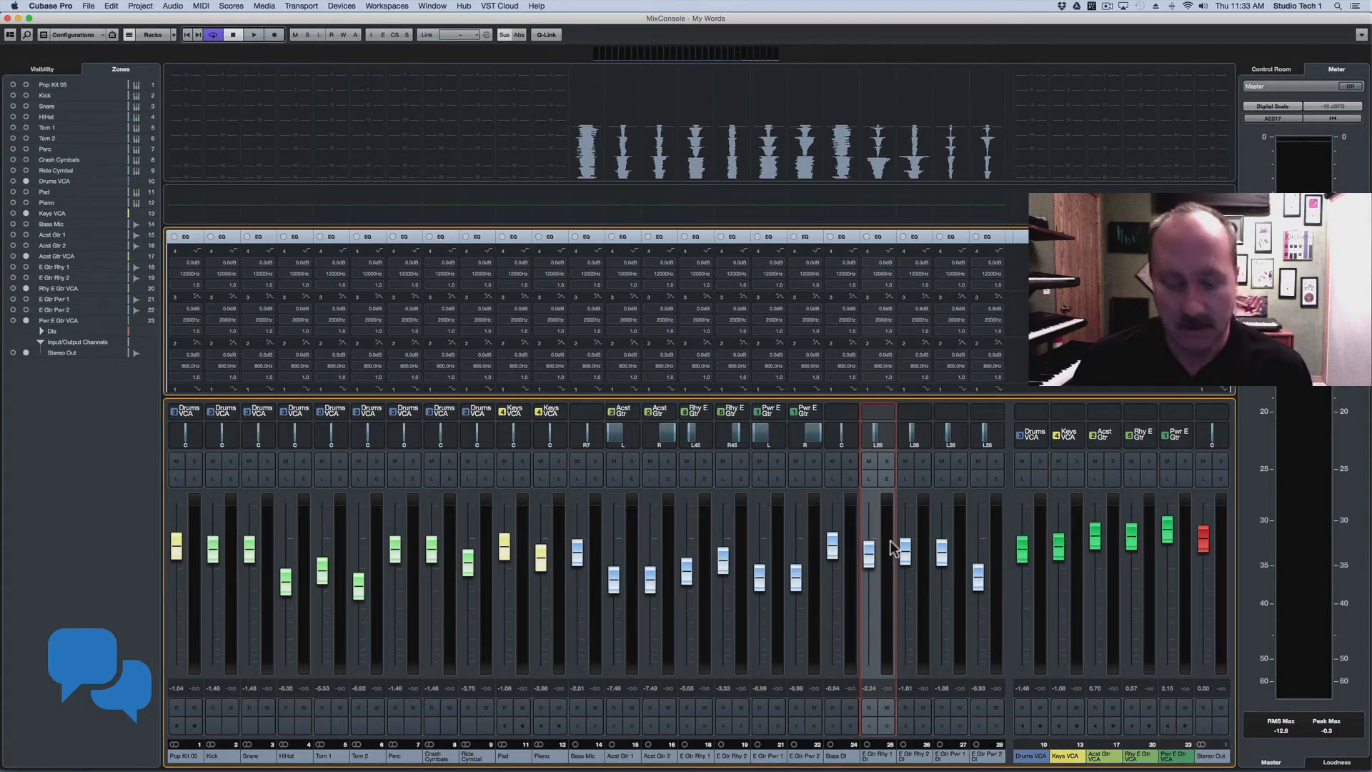
shift+click(997, 540)
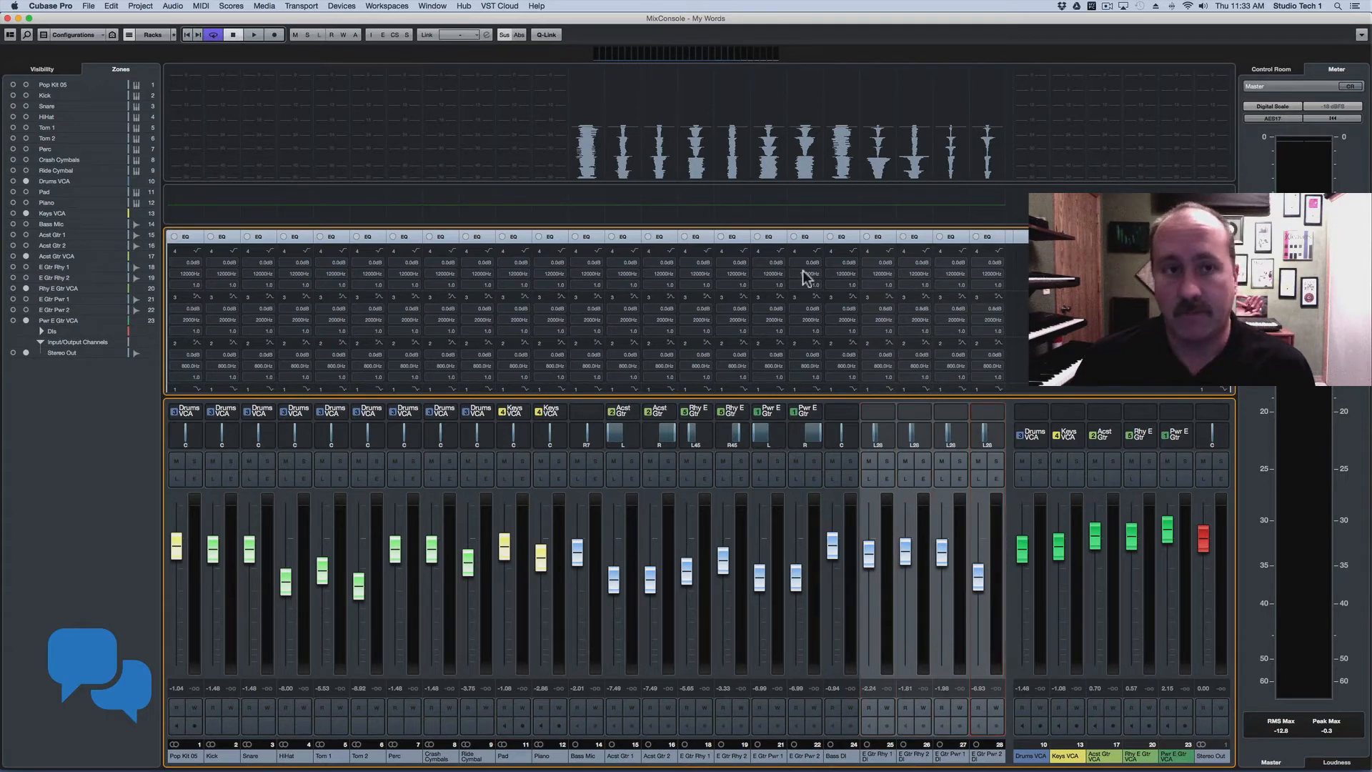
click(546, 35)
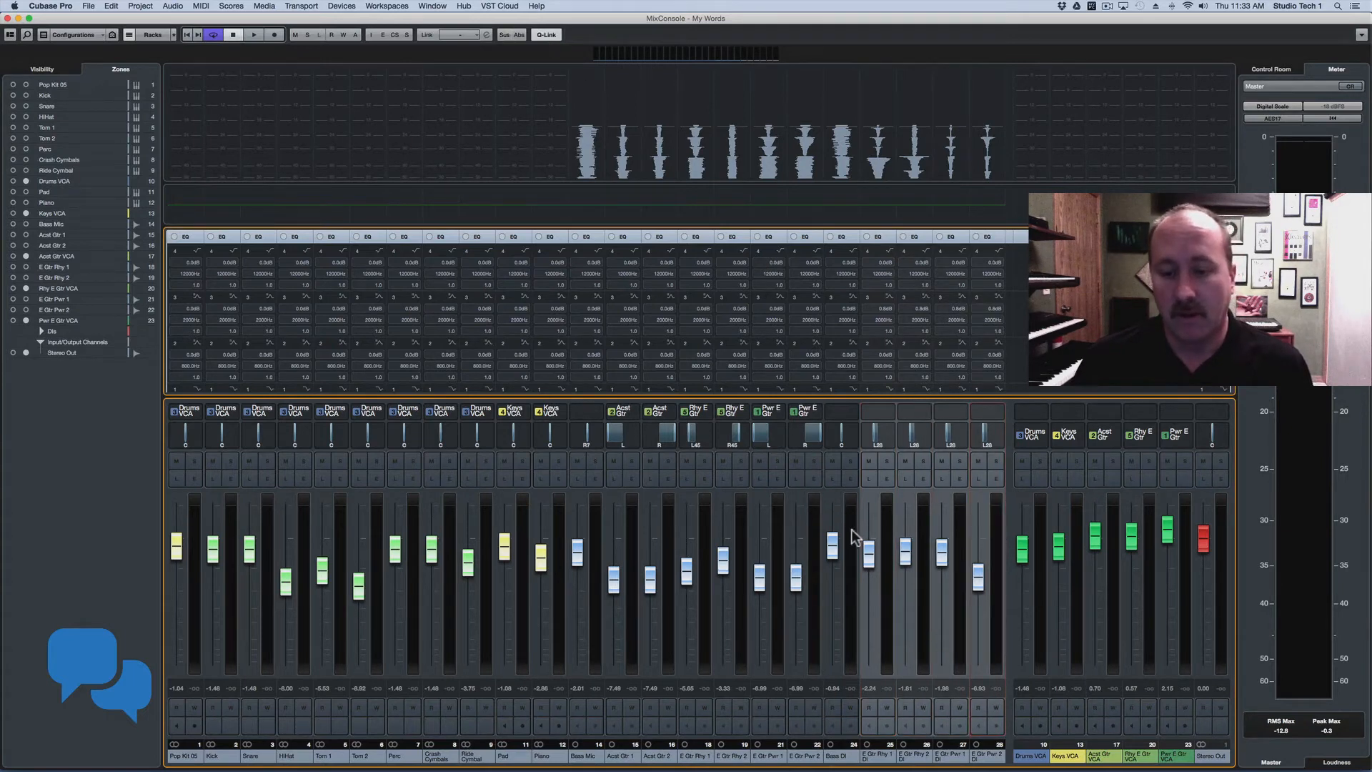
mouse_move(868, 554)
mouse_down()
mouse_move(872, 582)
mouse_move(873, 540)
mouse_move(873, 585)
mouse_move(878, 555)
mouse_up()
mouse_move(1021, 548)
mouse_down()
mouse_move(1023, 586)
mouse_move(1022, 545)
mouse_up()
Step: Pan the Q-Linked E Gtr DI channels closer to center and boost their 2000 Hz EQ band together
drag(872, 429, 874, 430)
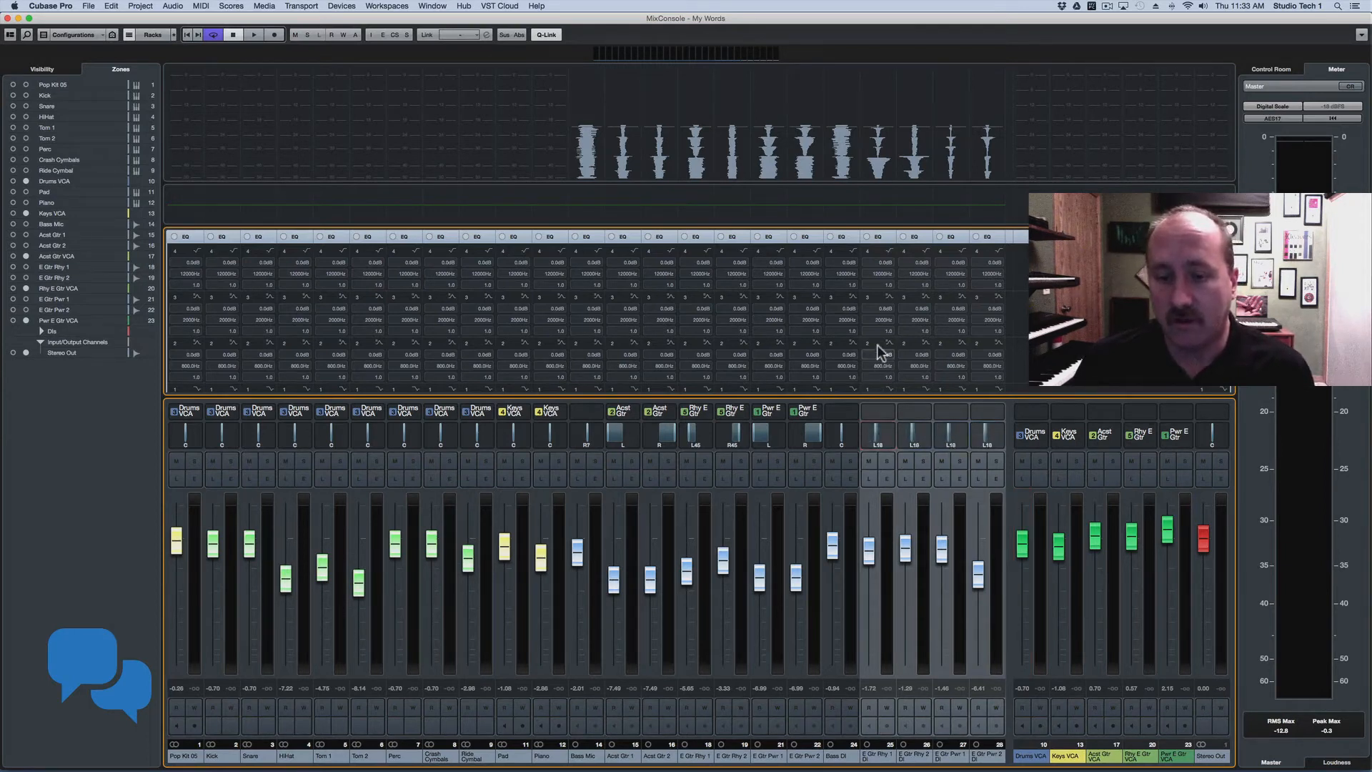
click(867, 298)
drag(877, 315, 890, 312)
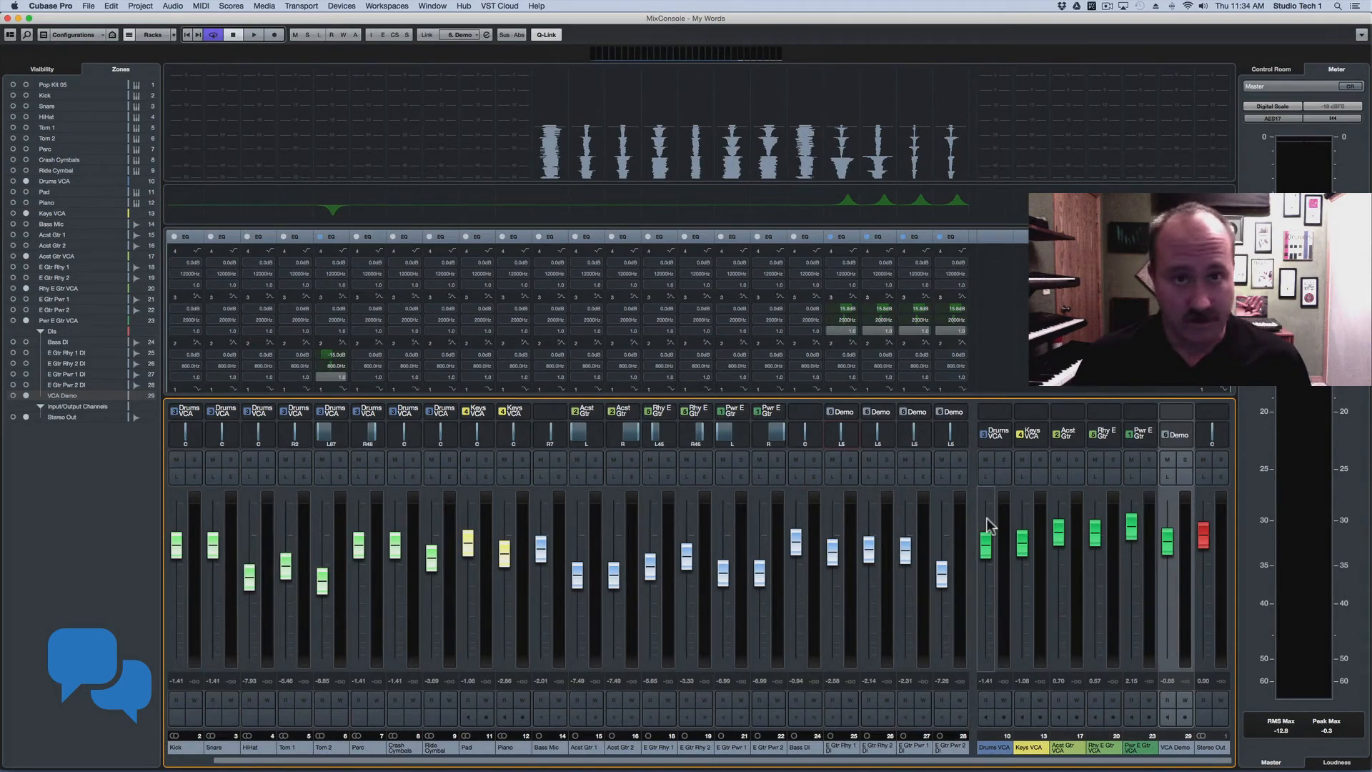
Step: Add a stereo group channel named Drums Stem, created outside the folder, to the selected drum channels and lower its fader to about -7.70 dB
click(303, 529)
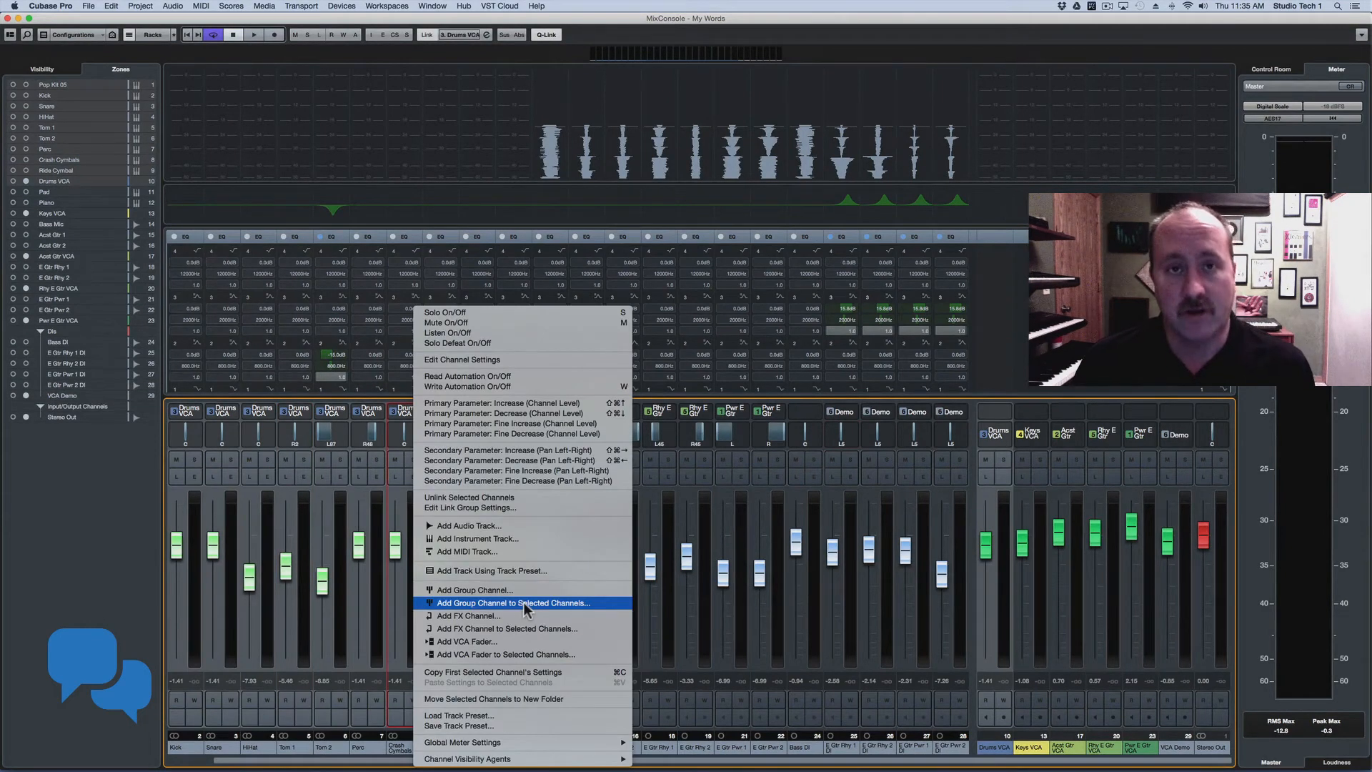
click(525, 602)
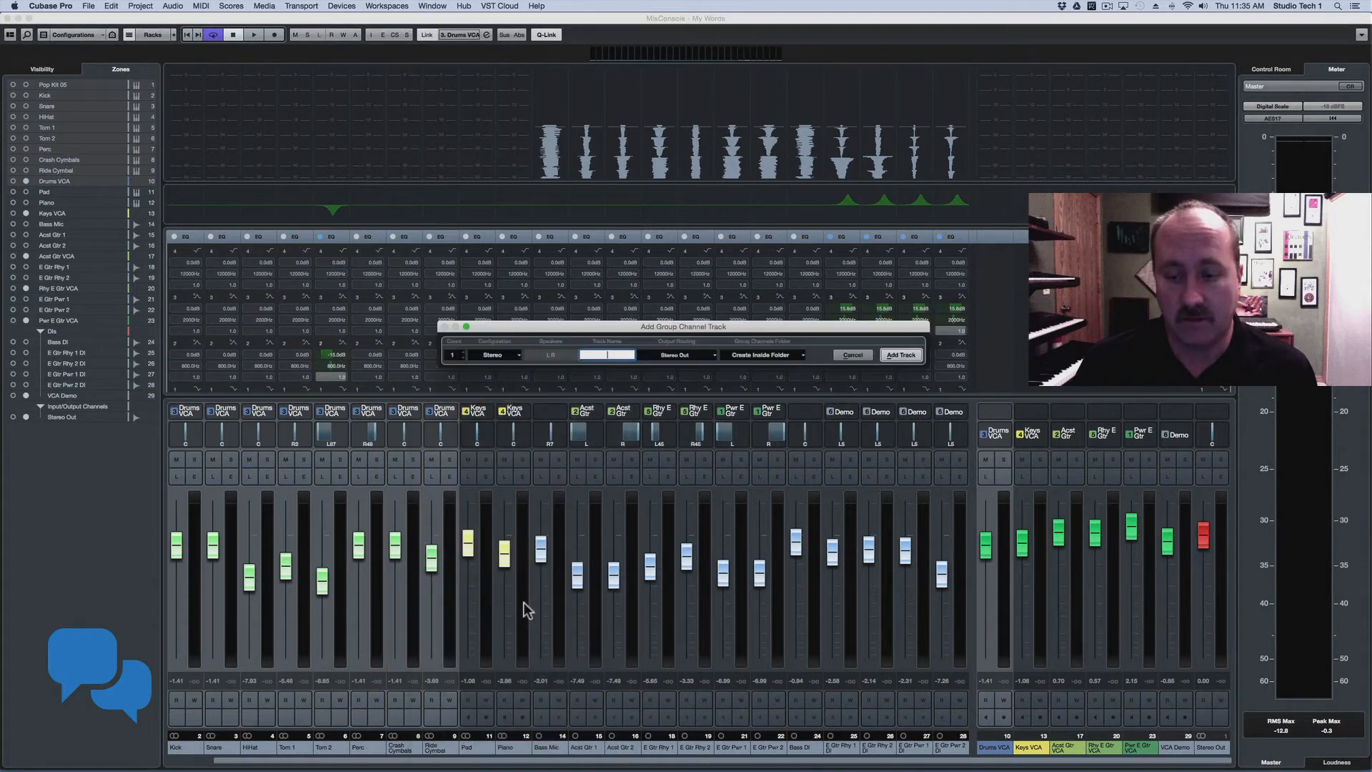
text(Dru)
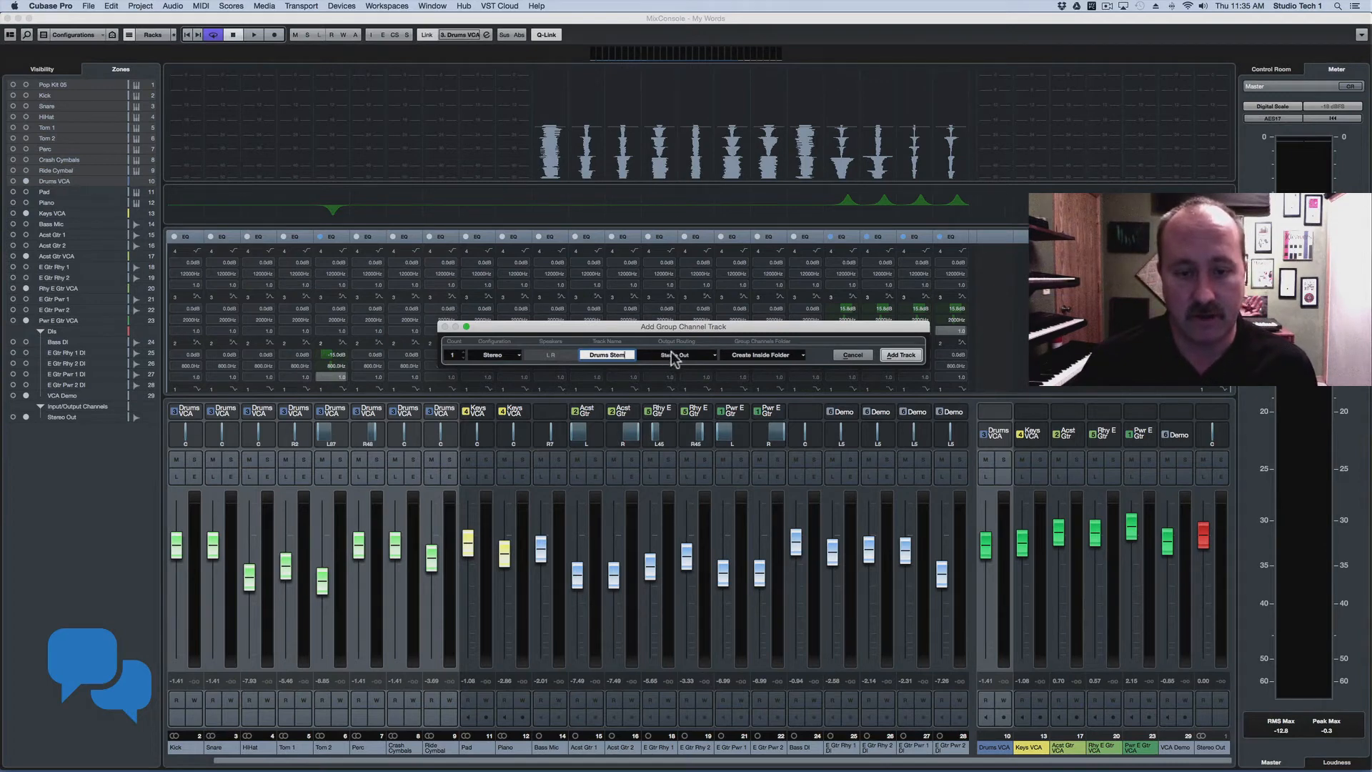
text(ms Stem)
click(775, 357)
click(772, 370)
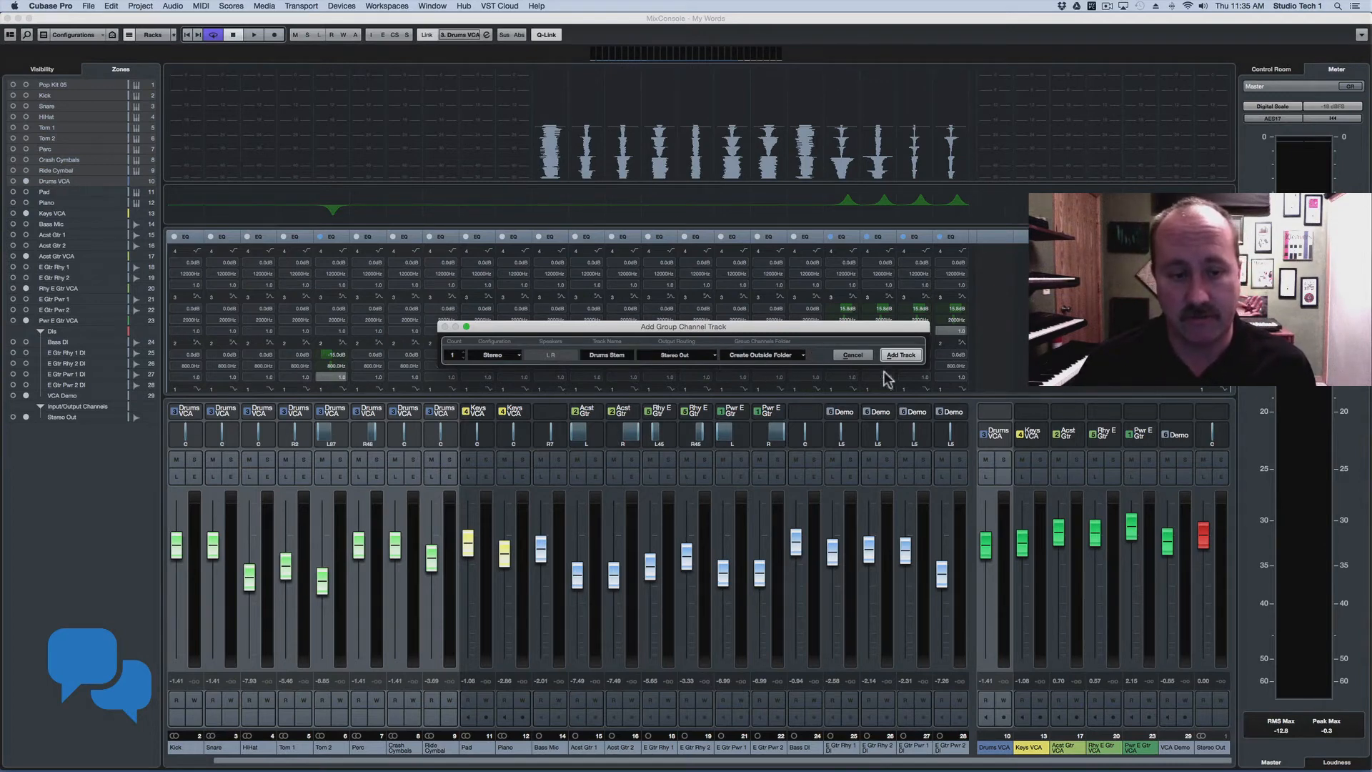
click(900, 355)
mouse_move(986, 542)
mouse_down()
mouse_move(986, 634)
mouse_move(986, 549)
mouse_up()
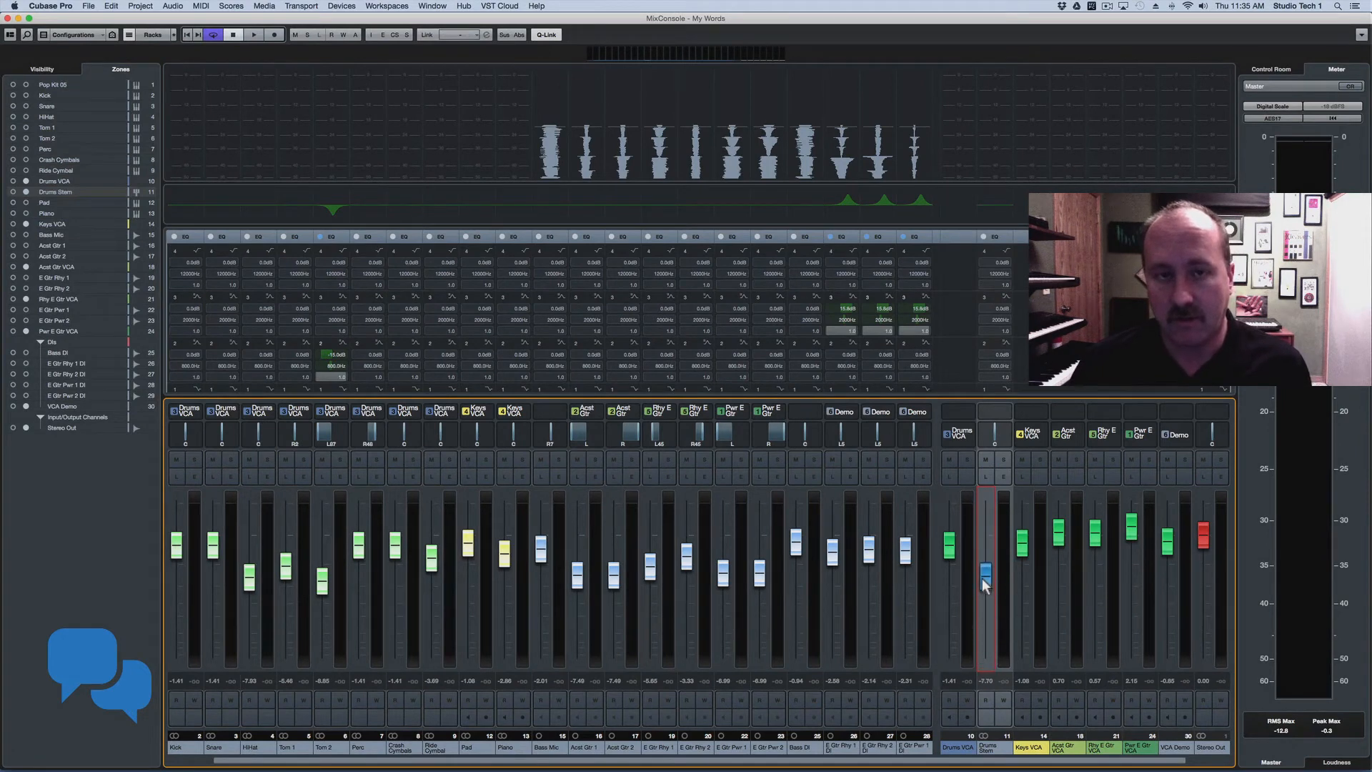
Step: Play the project and test the Drums Stem fader, pulling it down to silence and raising it to about 1 dB
drag(984, 580, 986, 559)
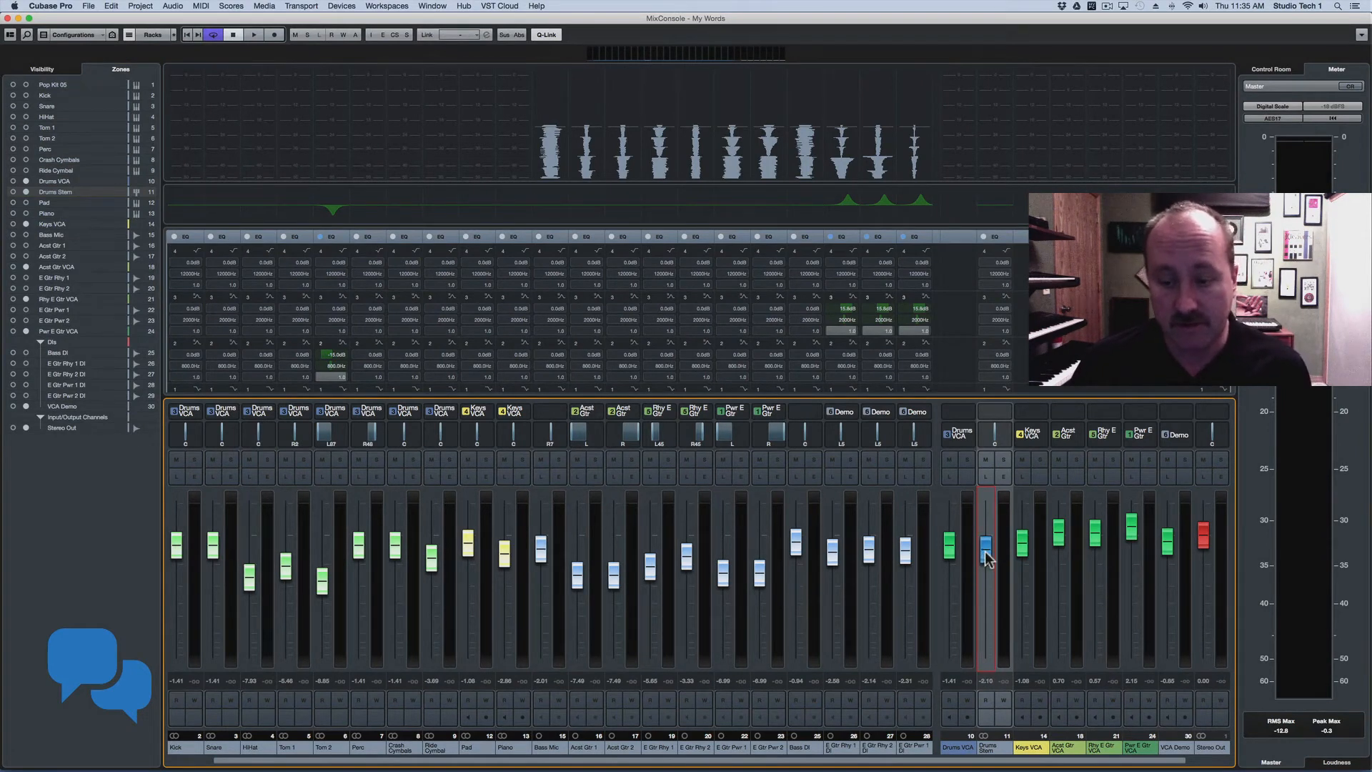
key(space)
drag(986, 557, 989, 677)
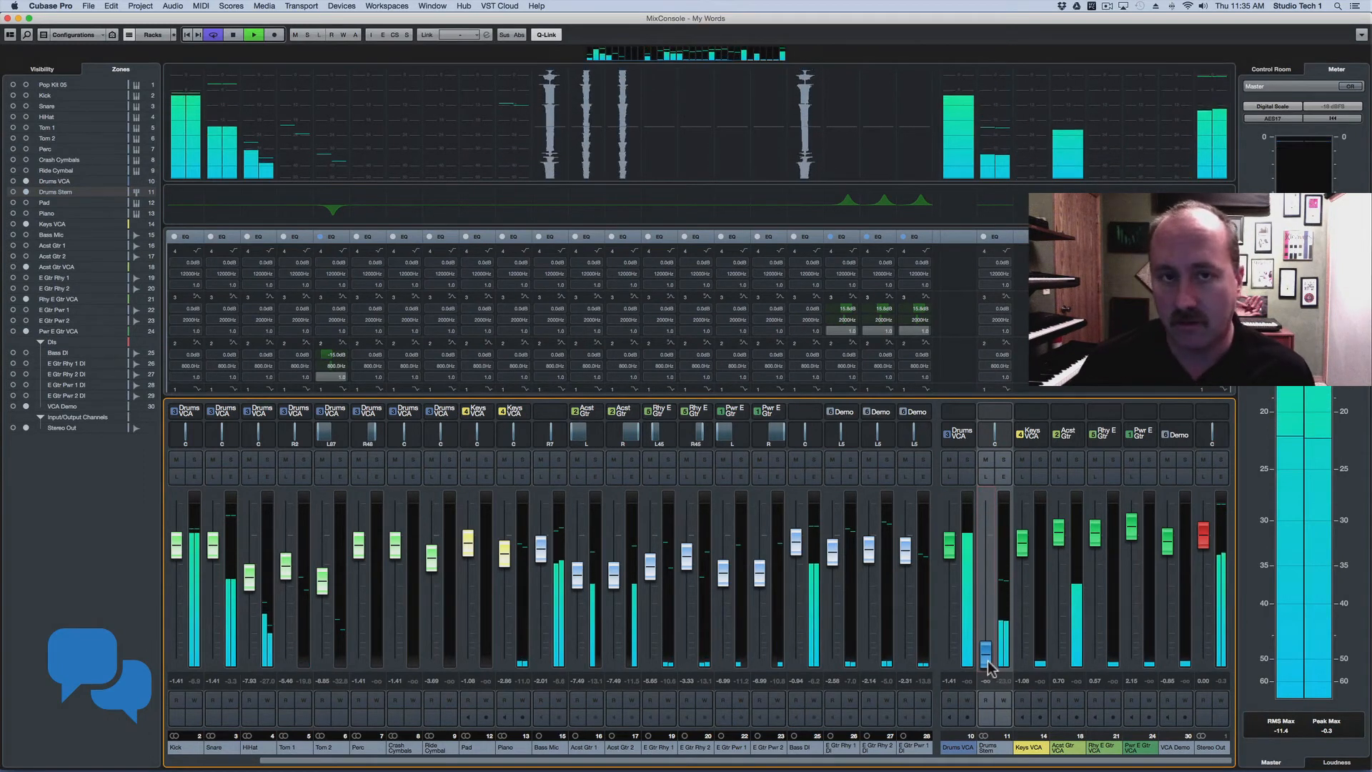
scroll(988, 666, right, 1)
drag(989, 666, 989, 540)
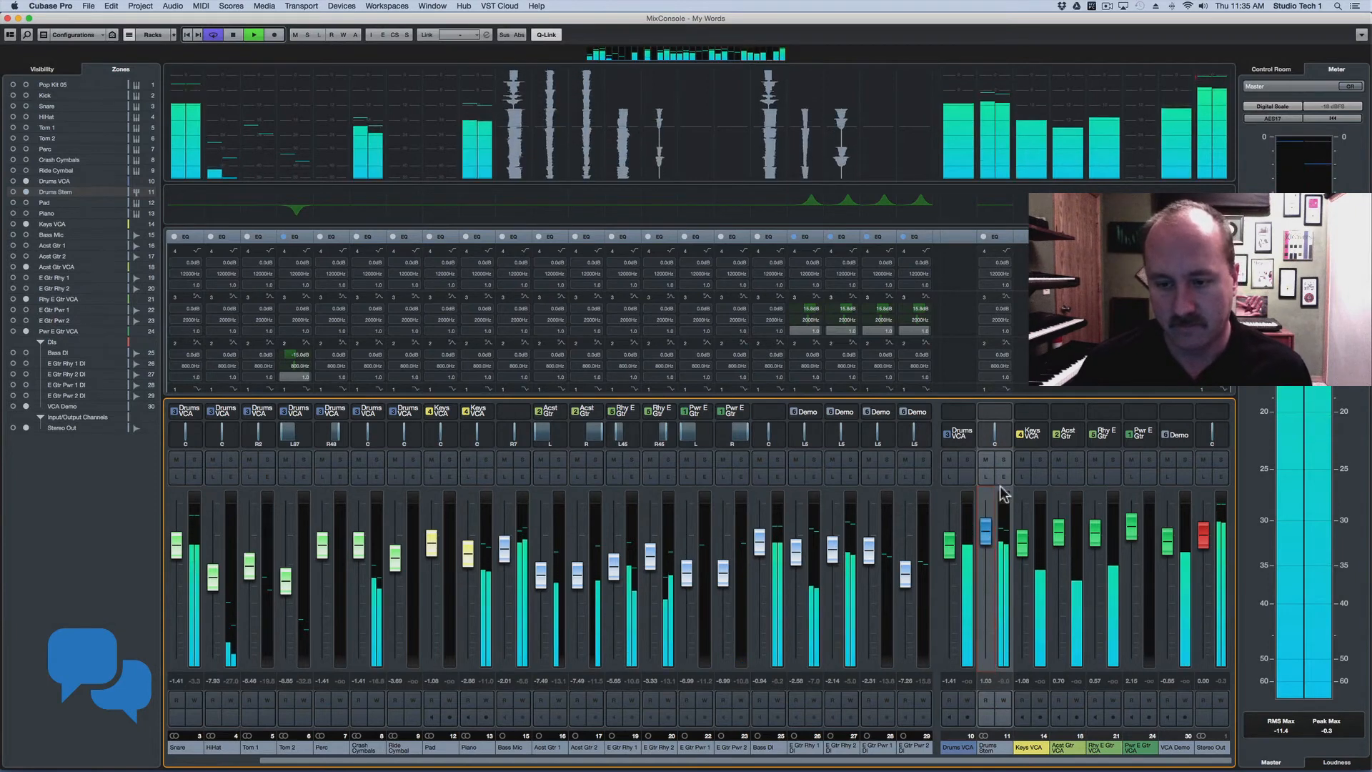
Step: Solo the drum channels, compare pulling the Drums VCA and Drums Stem faders down, and leave them at about -1.87 dB and -0.63 dB
drag(195, 458, 413, 459)
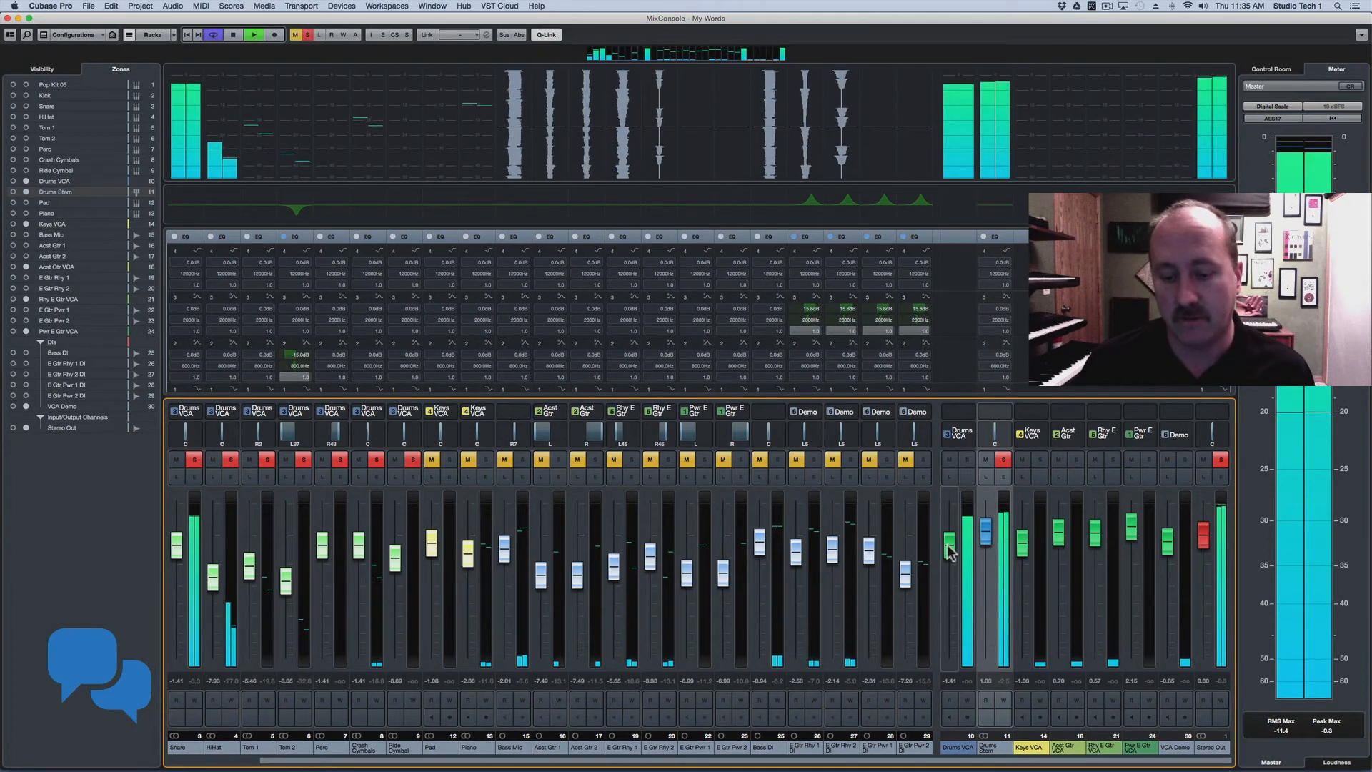
drag(949, 550, 958, 676)
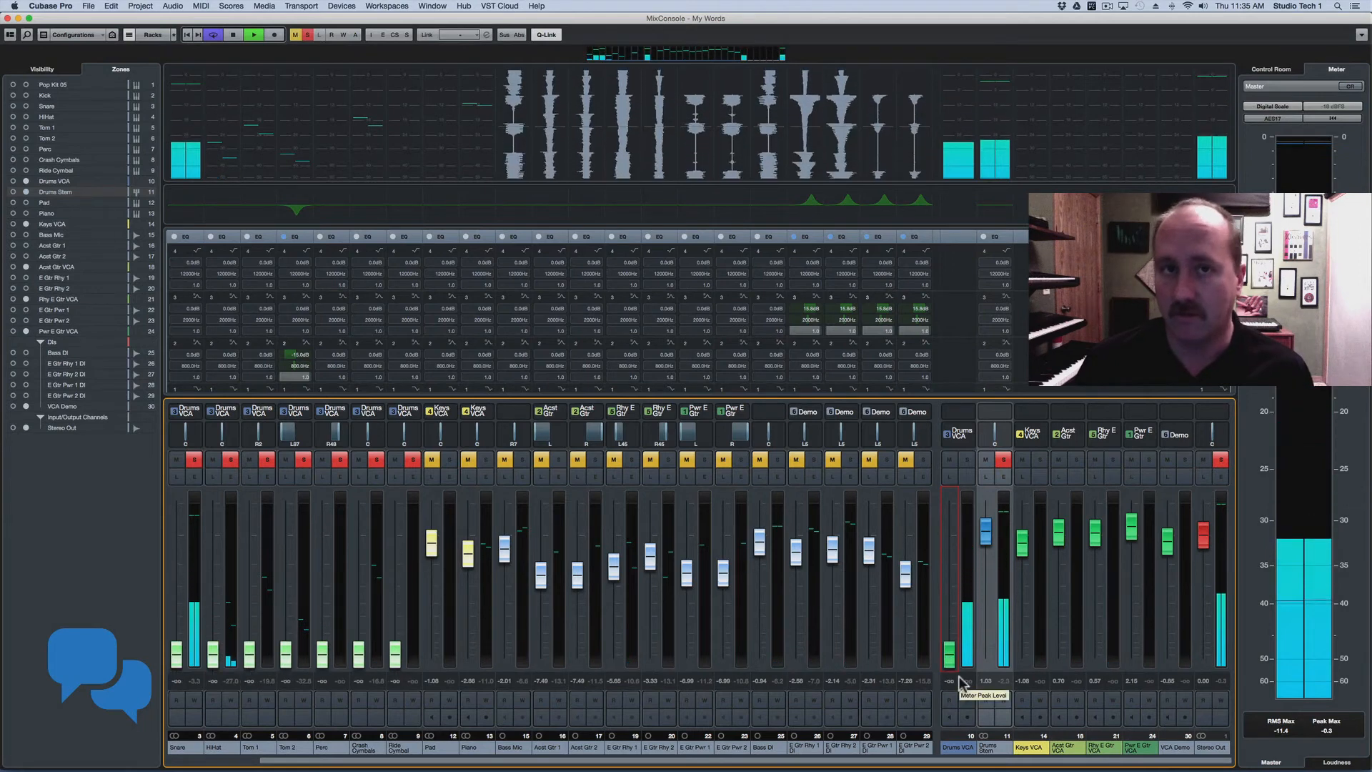
drag(950, 654, 984, 670)
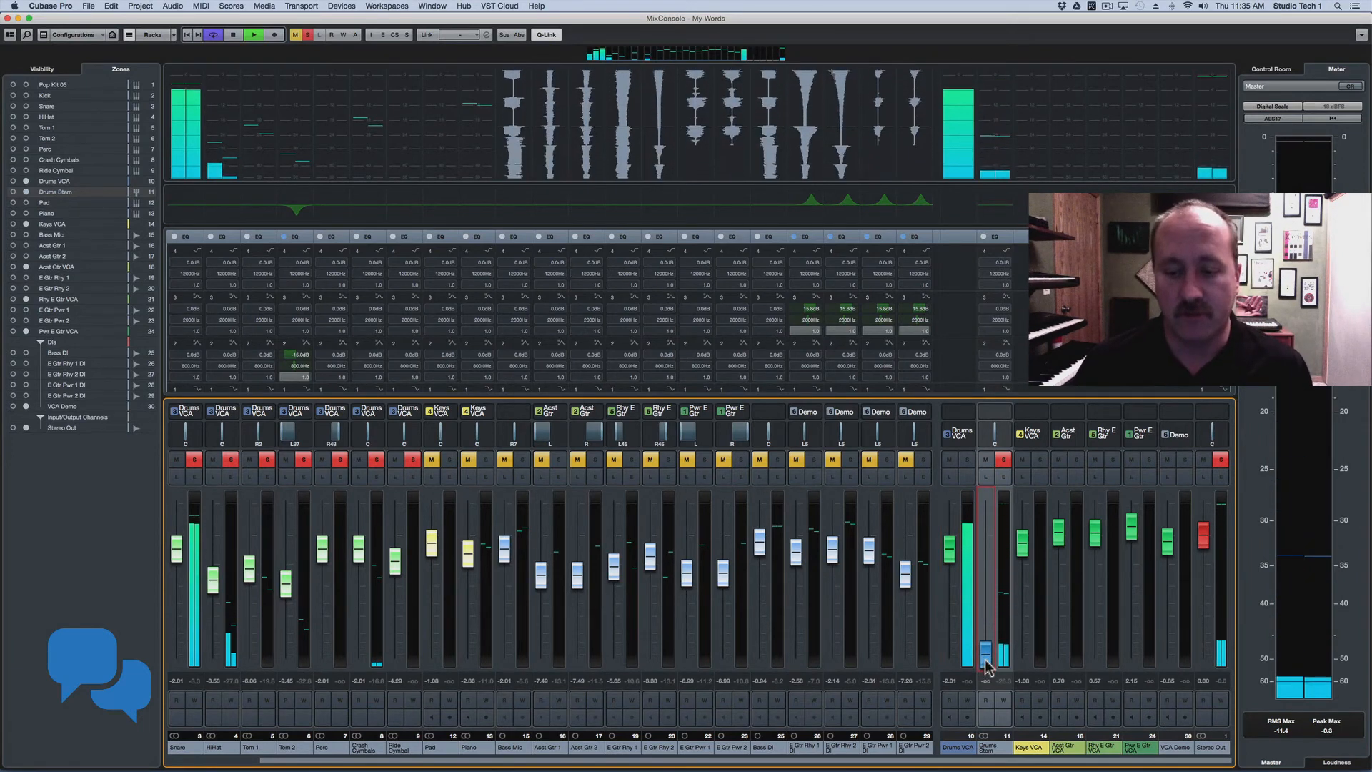
key(space)
drag(987, 663, 948, 550)
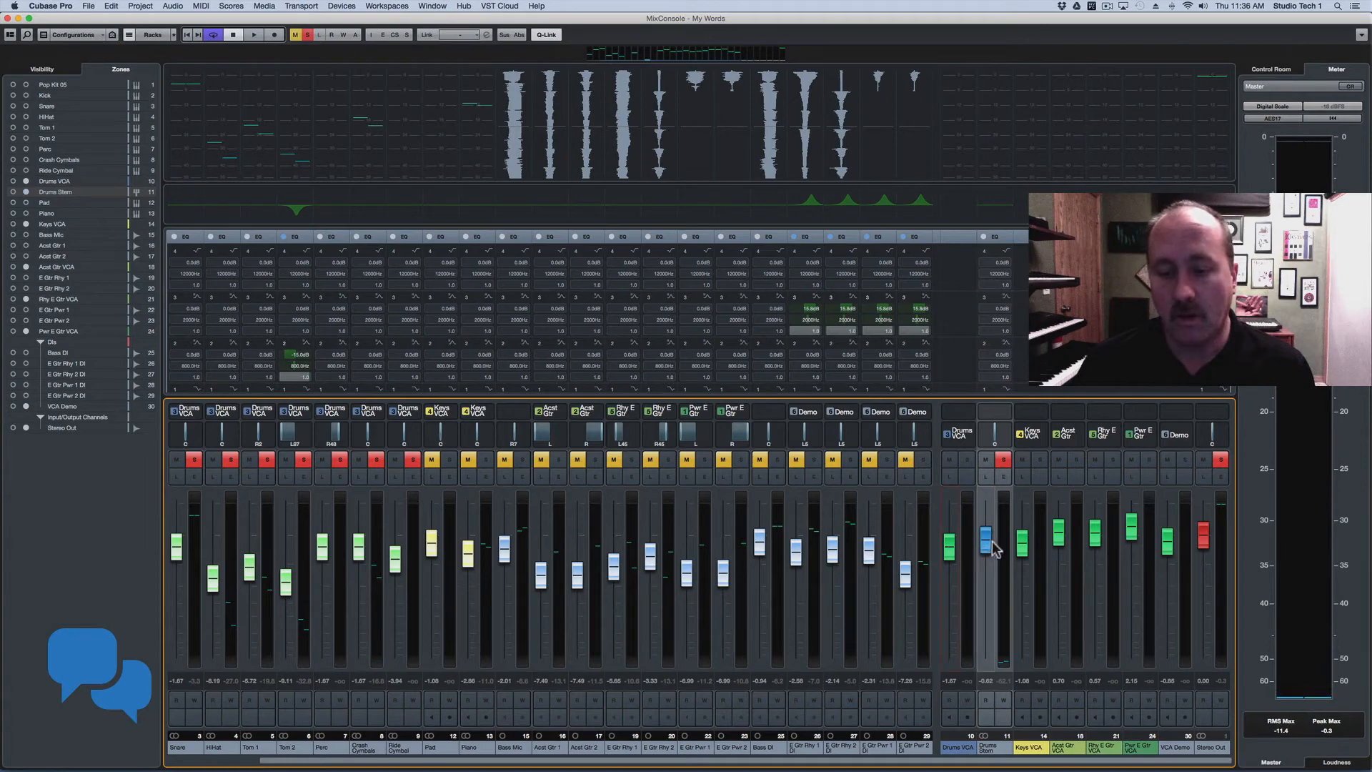
Step: Add a stereo group channel named Crunch Drums, created outside the folder, to the Kick, Snare and HiHat channels
click(262, 239)
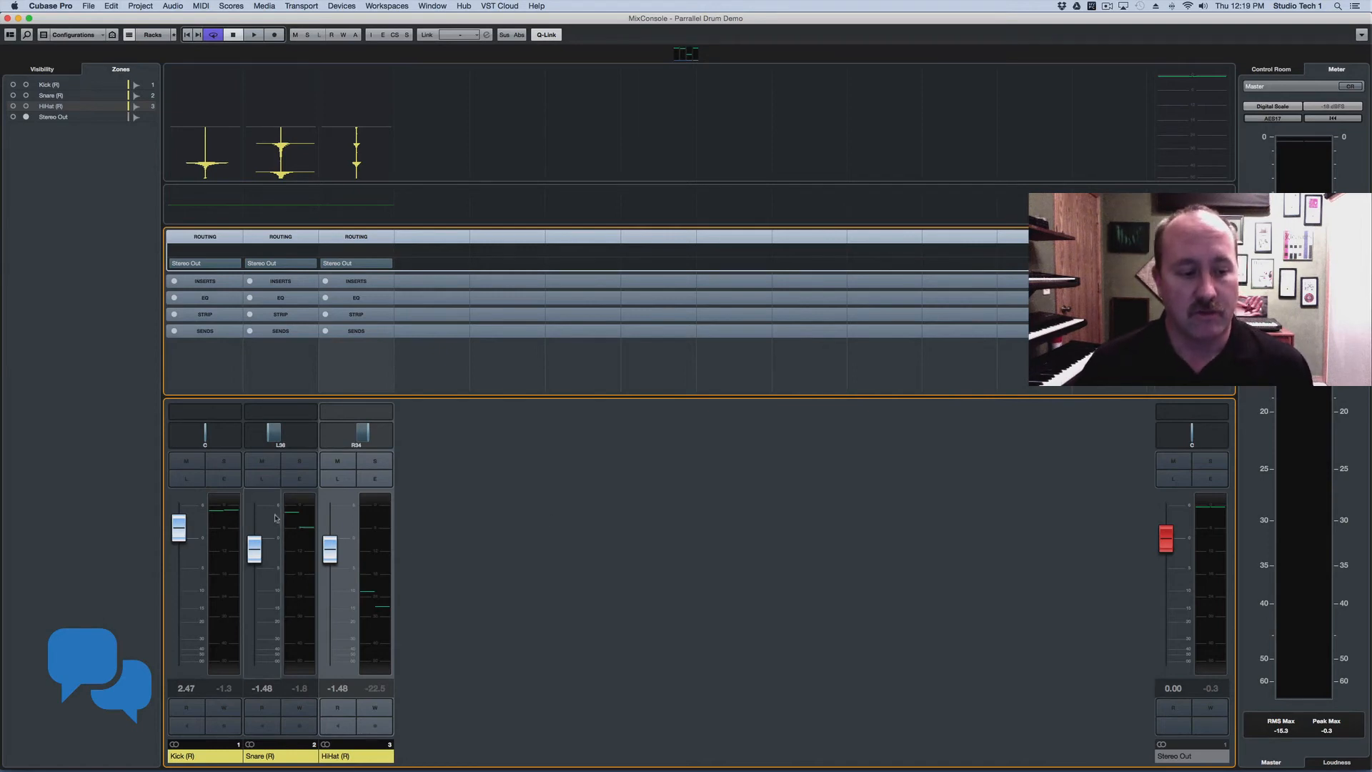
click(197, 520)
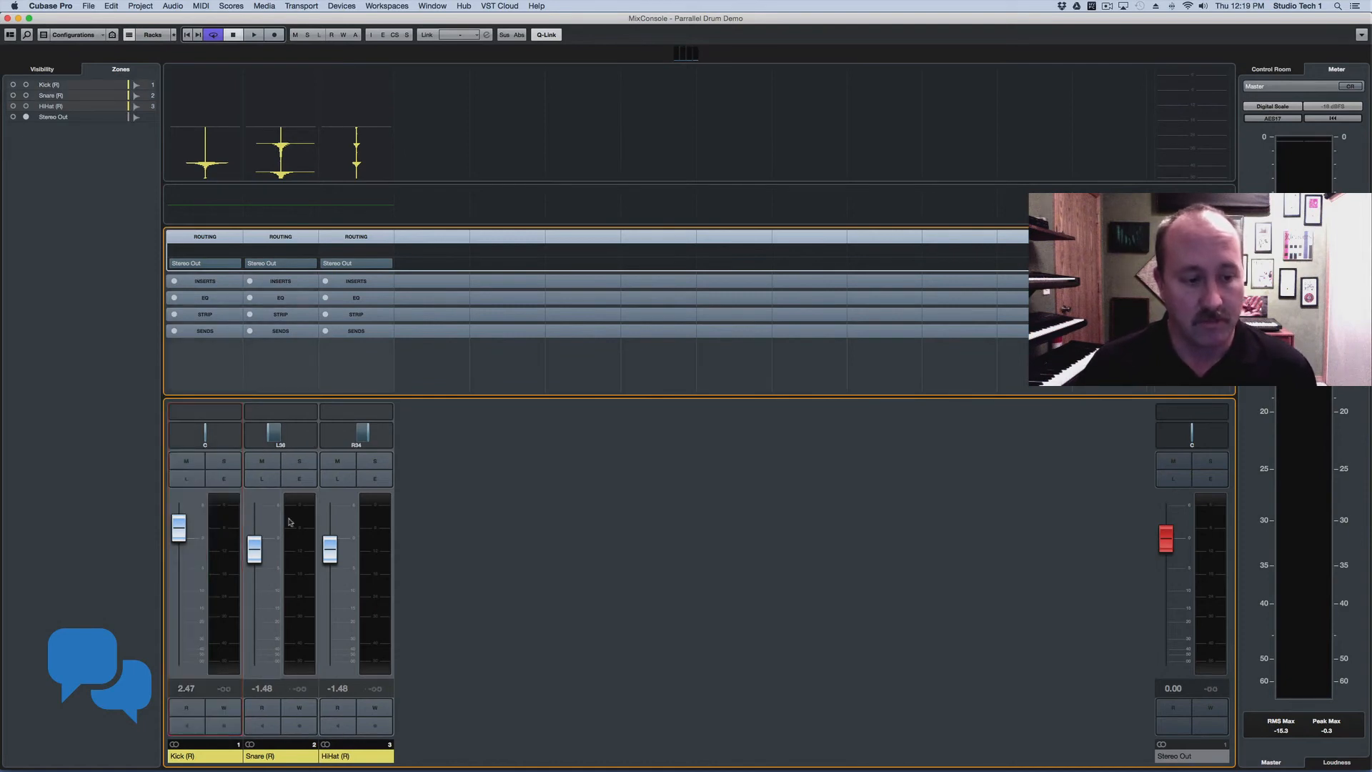
right_click(370, 521)
scroll(429, 744, down, 5)
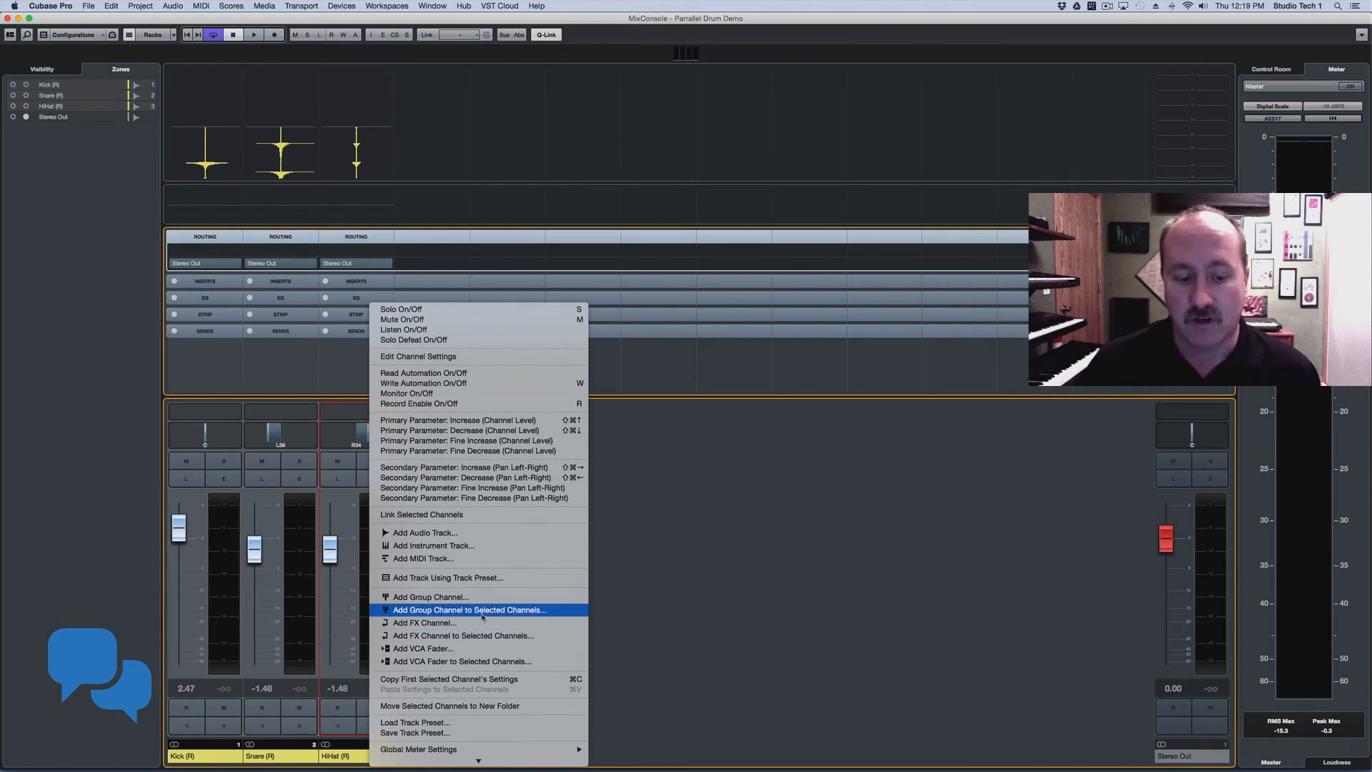
click(482, 611)
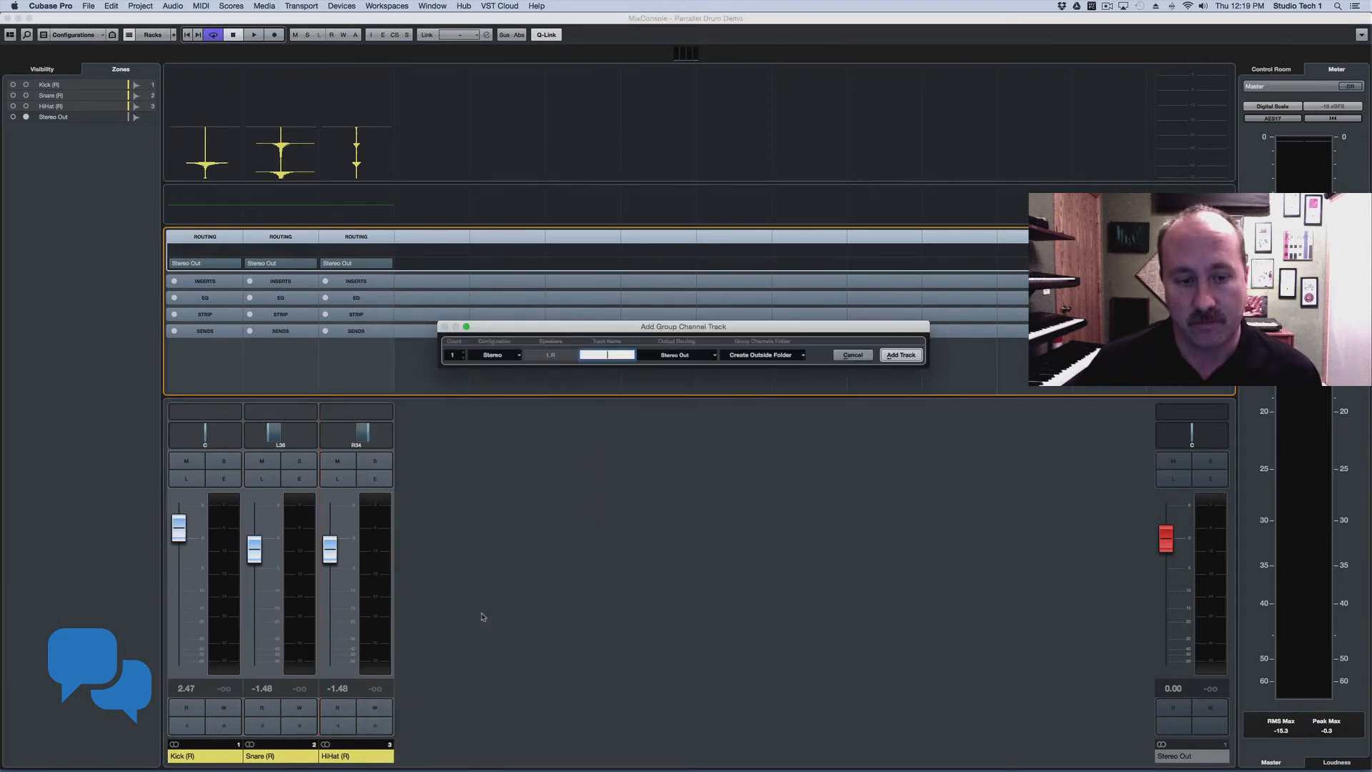
text(un)
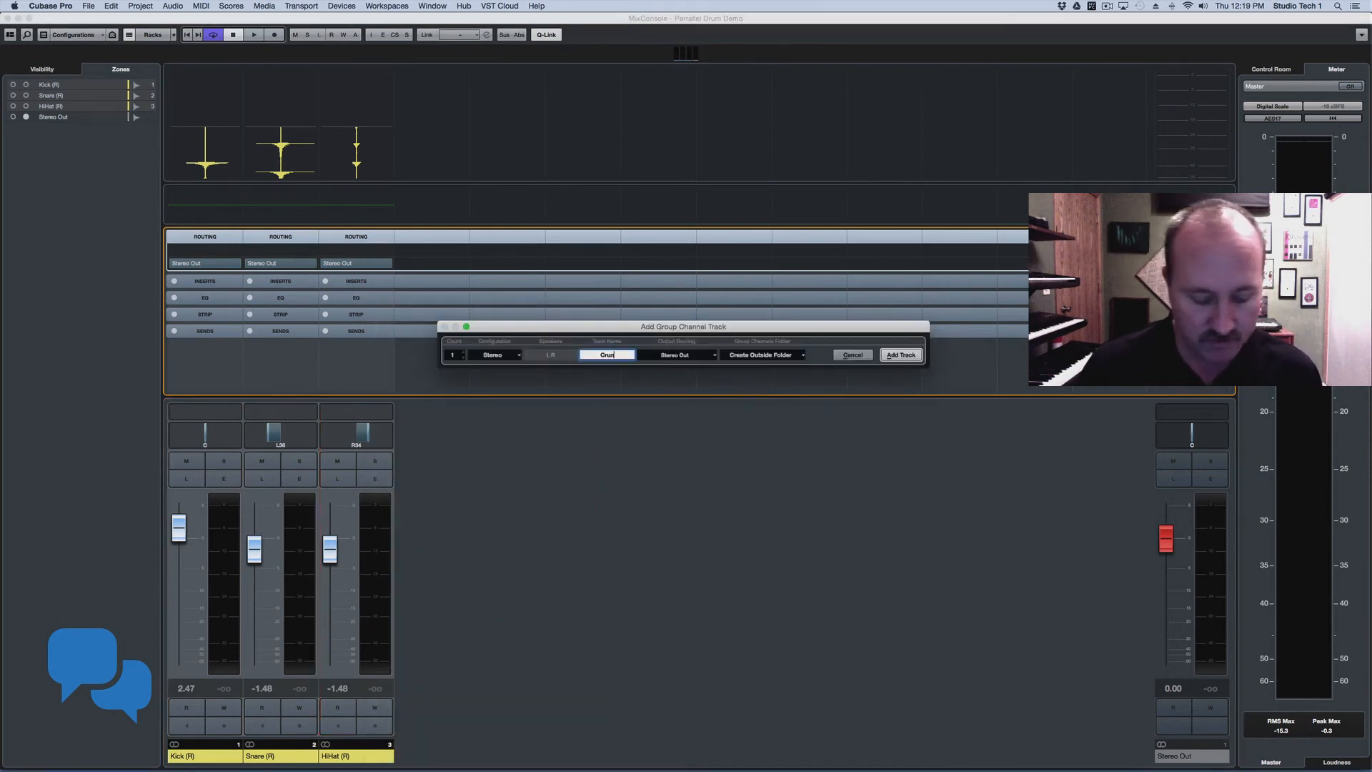
text(ch Drums)
key(Return)
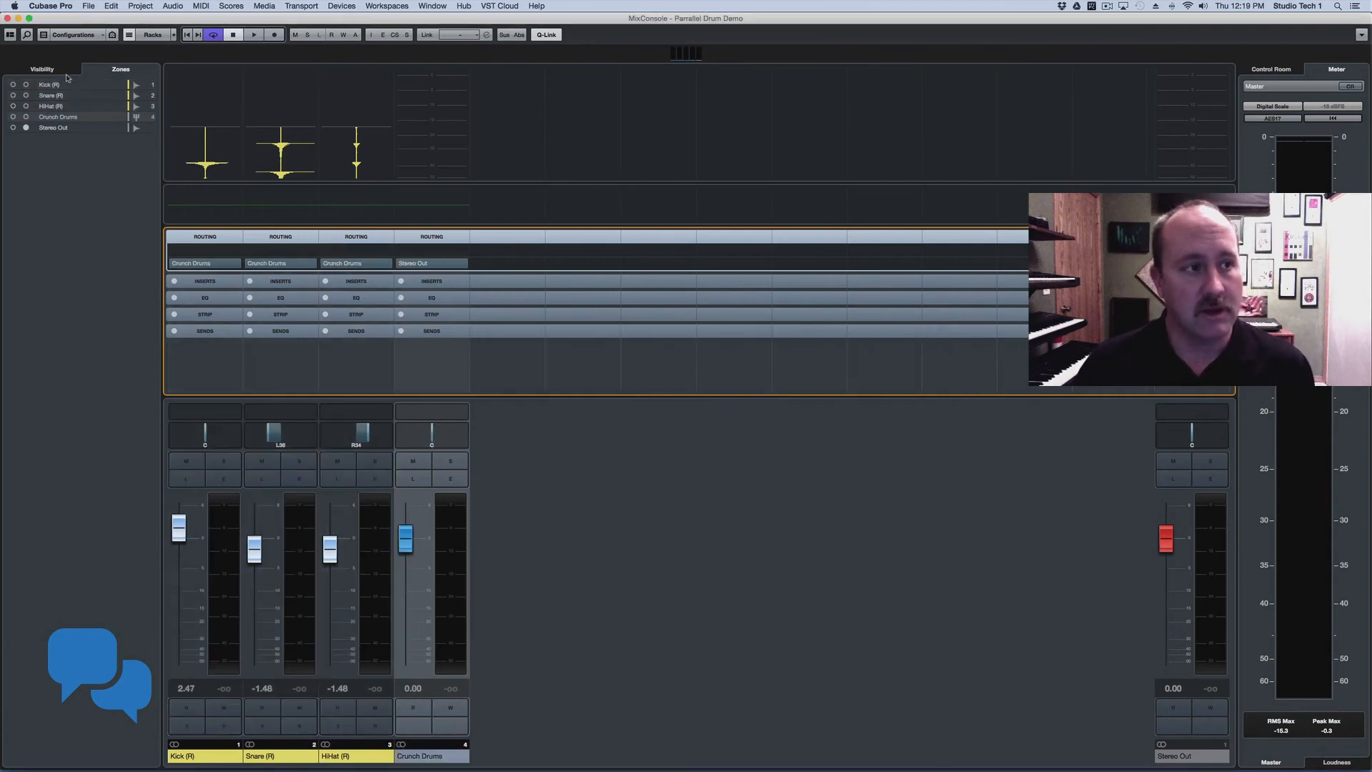
Step: Dock the Crunch Drums channel beside Stereo Out and nudge their faders to 0.30 dB and 0.18 dB
click(26, 116)
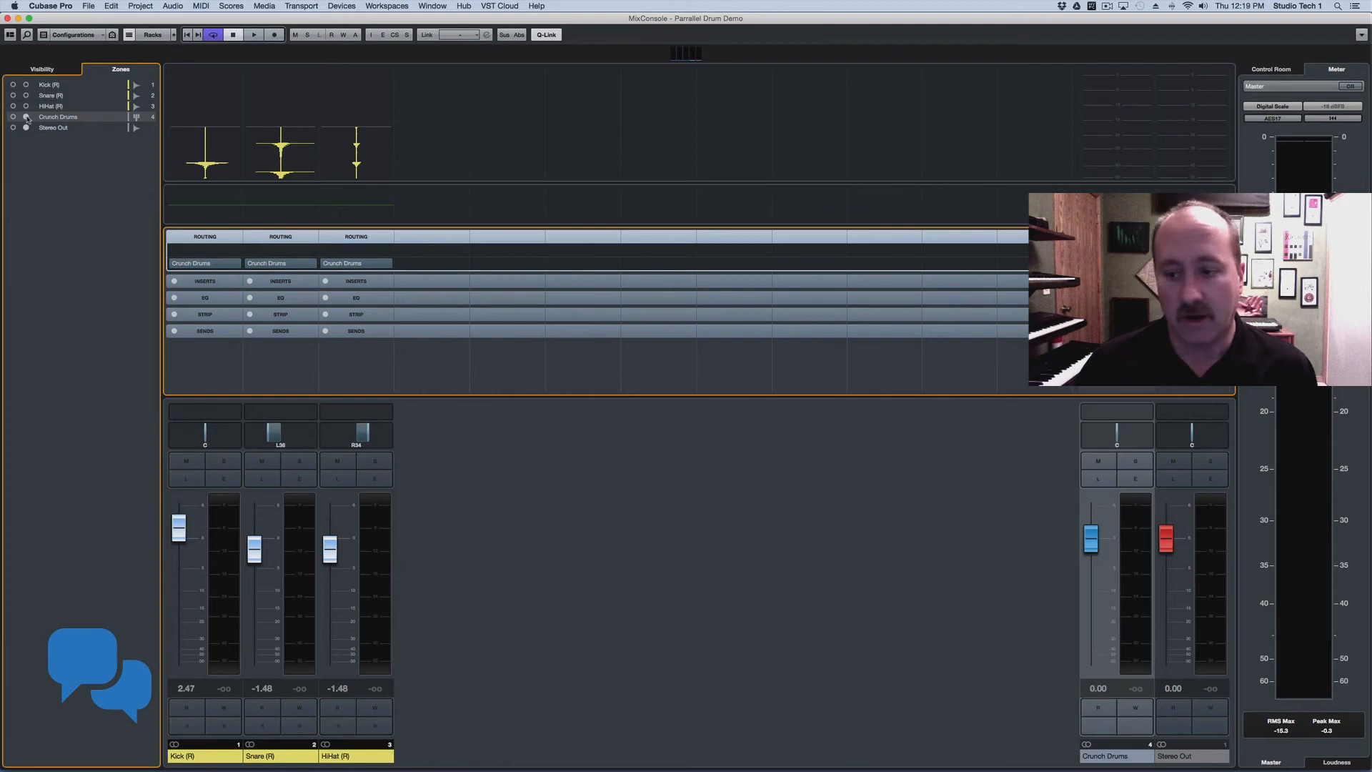
drag(1091, 537, 1166, 538)
click(1165, 539)
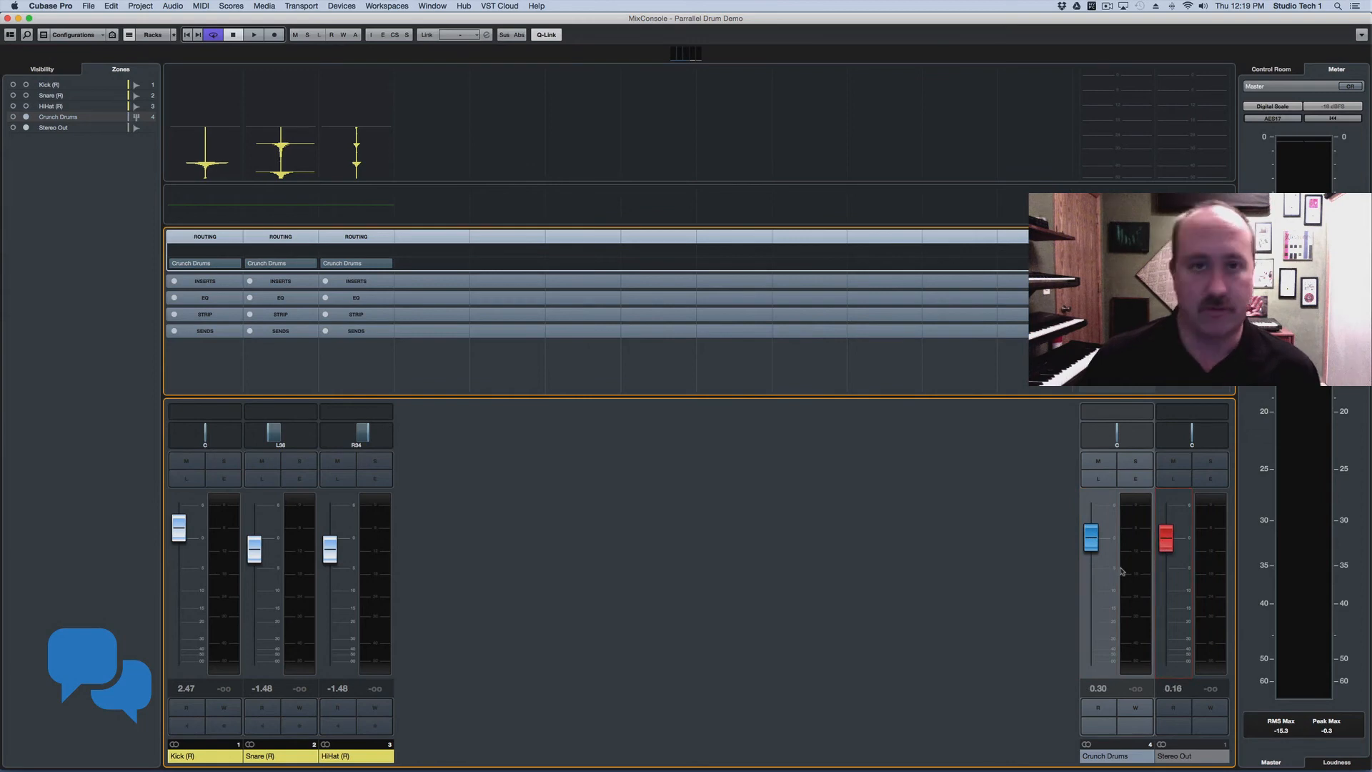
Step: Show the Direct Routing rack and assign Crunch Drums and Stereo Out as direct destinations for the three drum channels
click(152, 34)
click(171, 158)
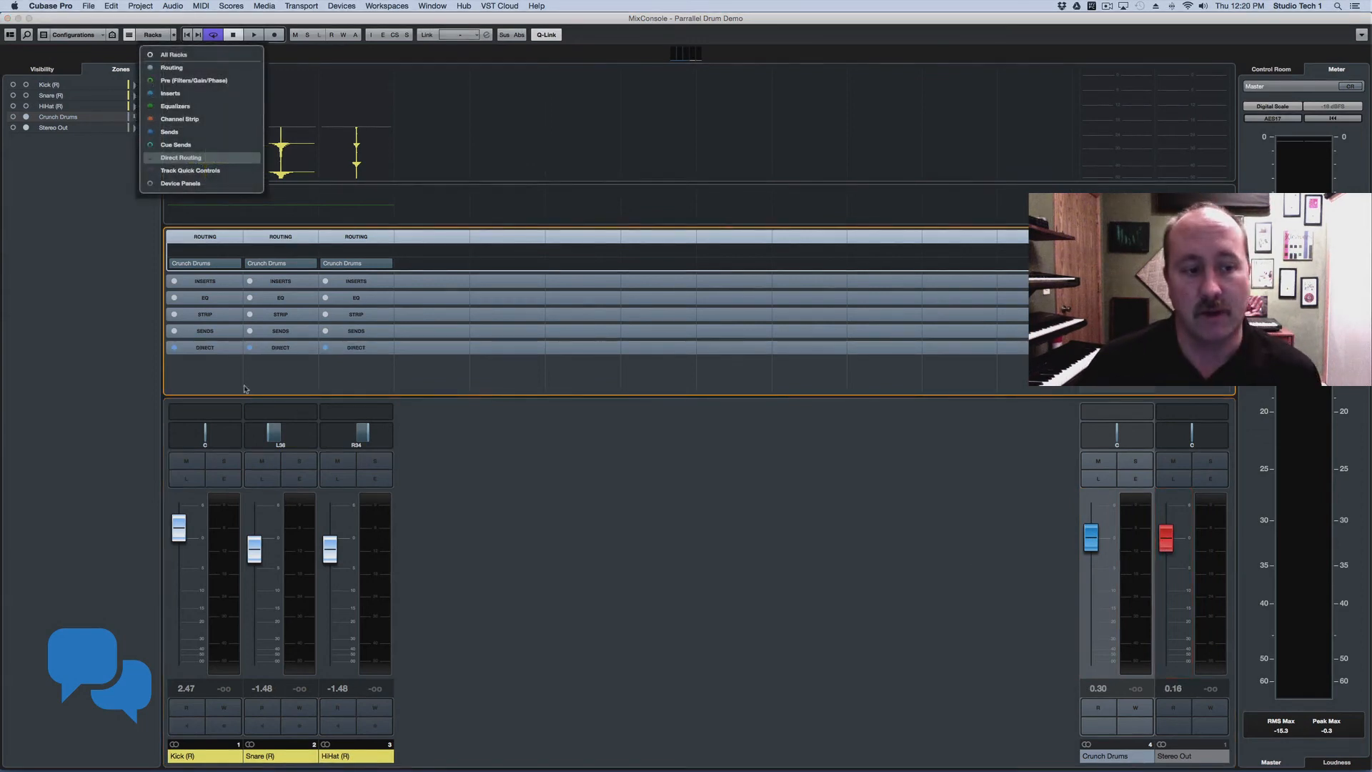
click(300, 351)
click(300, 348)
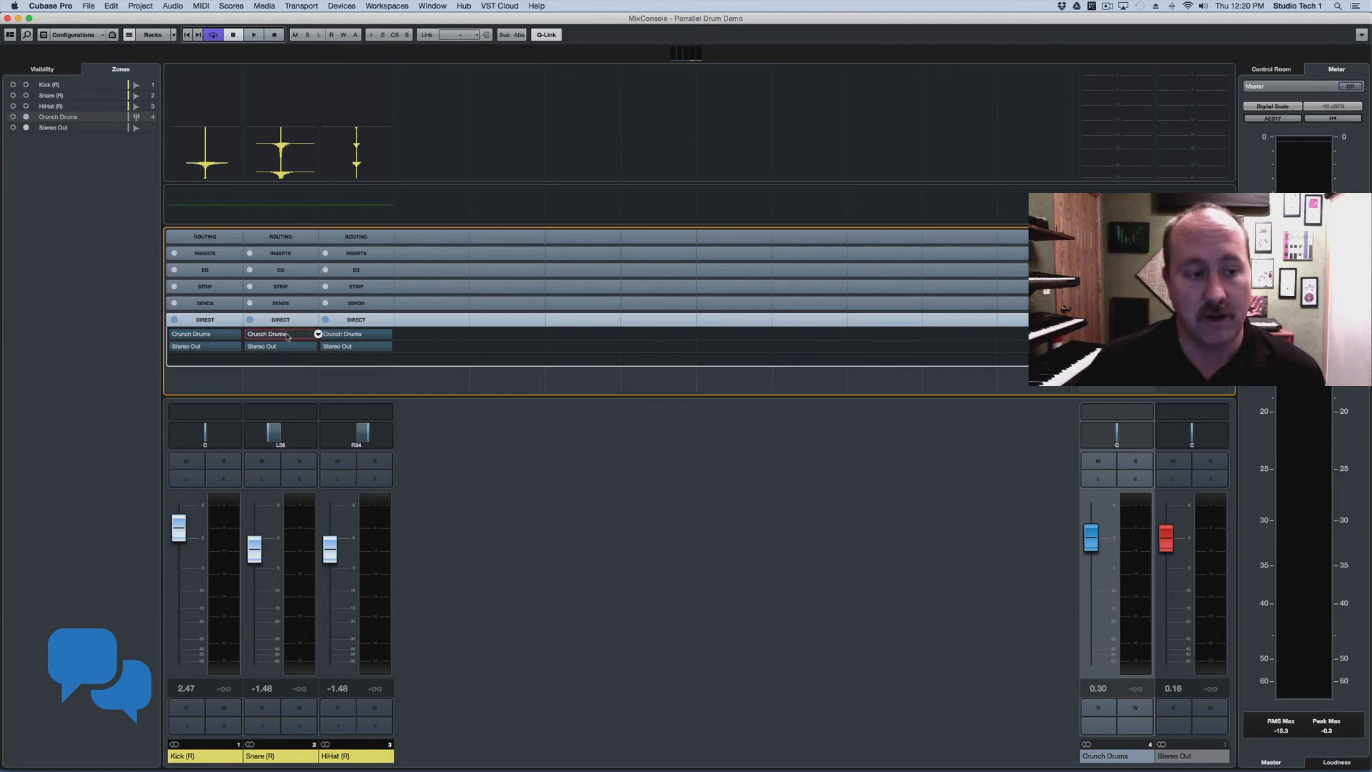
Step: Enable Summing Mode in the direct routing of the HiHat, Snare and Kick channels
right_click(353, 322)
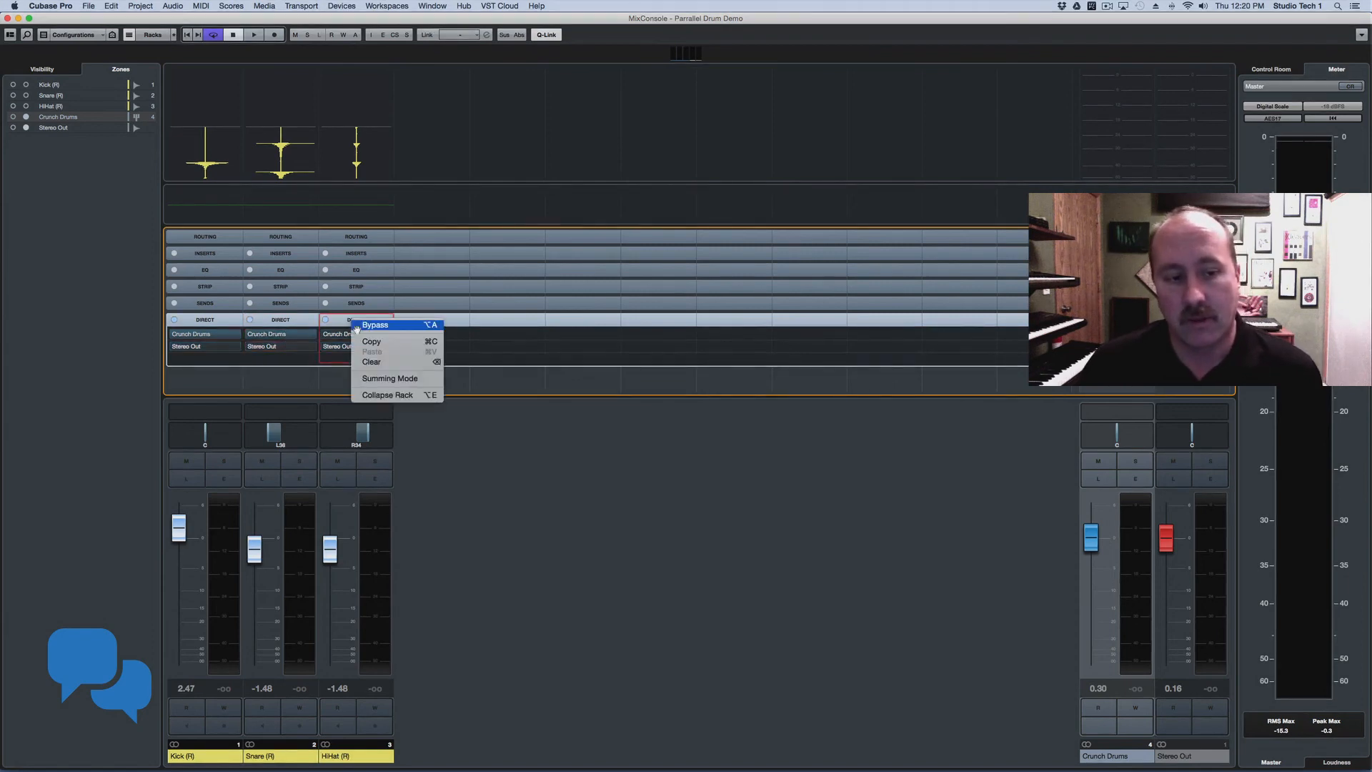
click(364, 378)
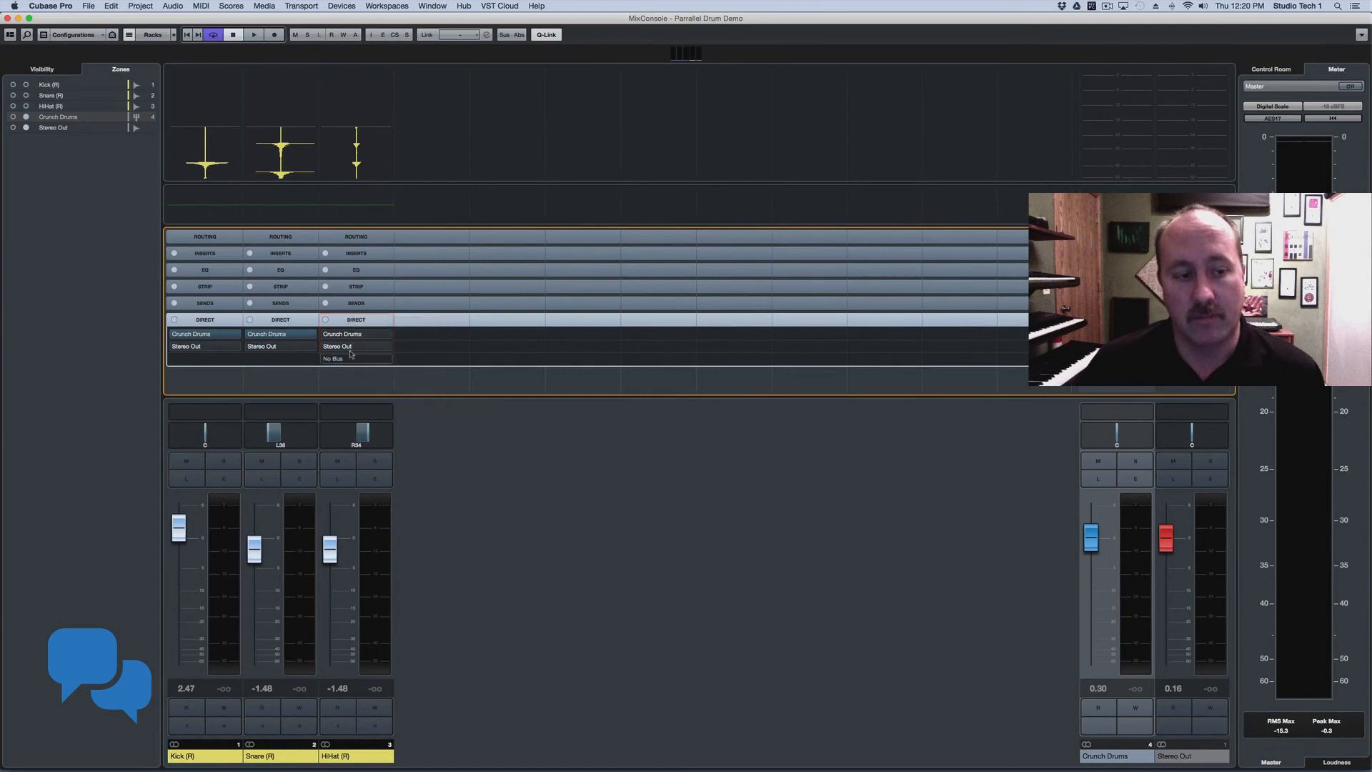
right_click(297, 320)
click(336, 377)
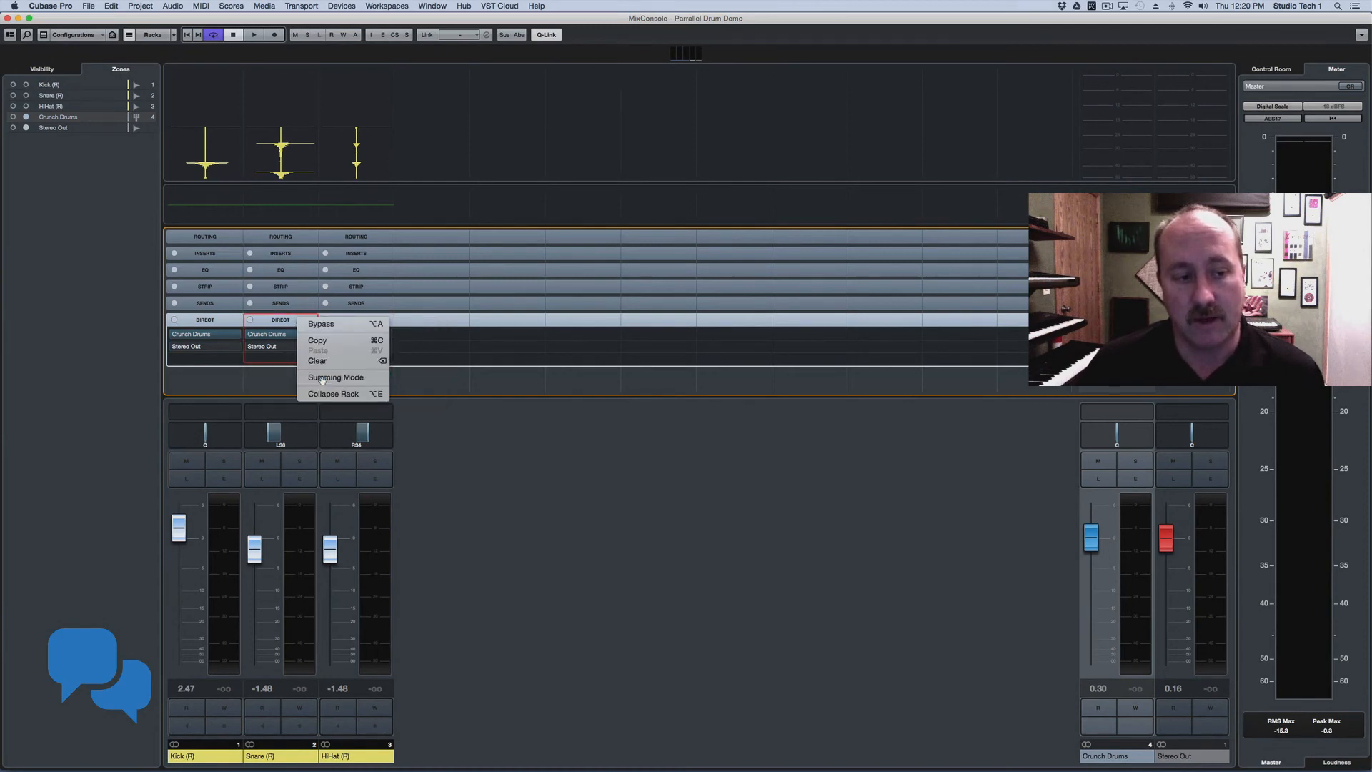
right_click(214, 320)
click(239, 376)
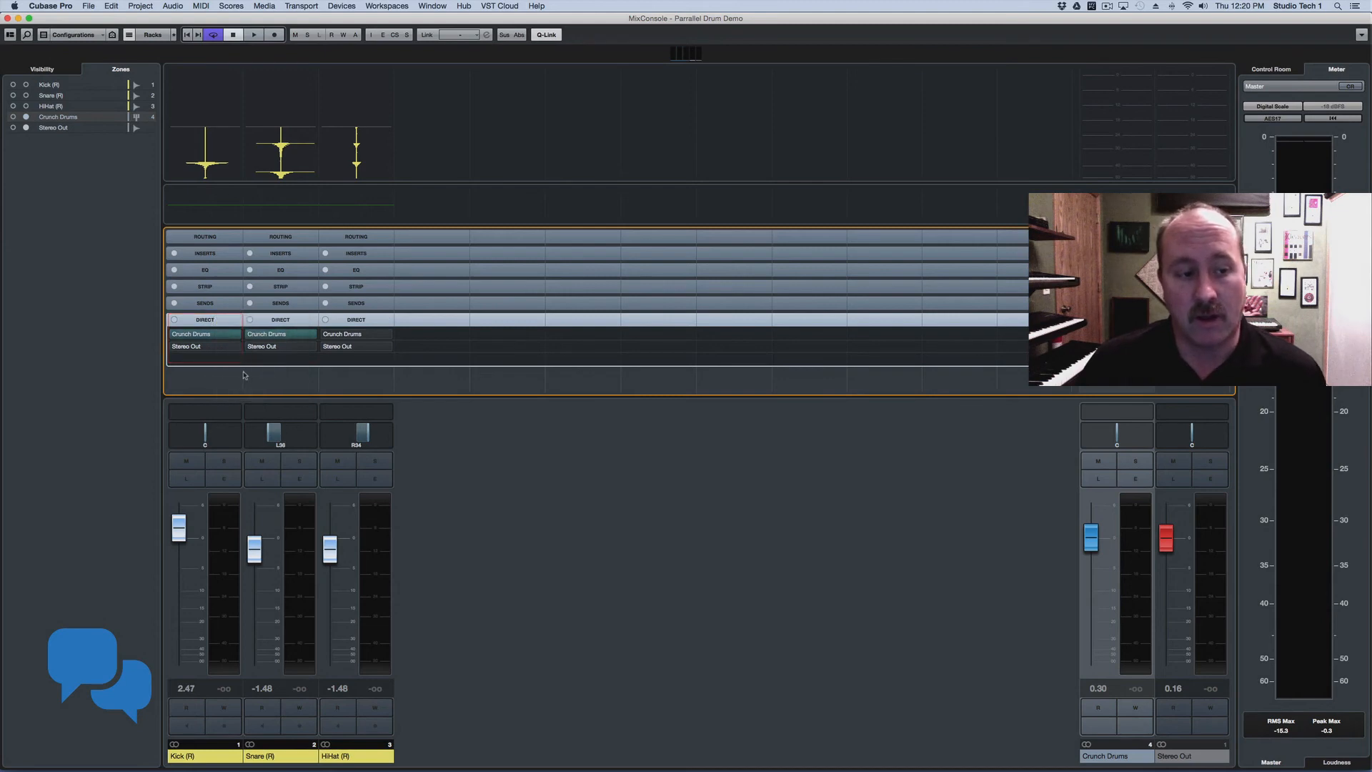
Step: Activate both the Crunch Drums and Stereo Out direct routes on all three drum channels and play the result
click(356, 334)
click(357, 348)
click(275, 347)
click(215, 347)
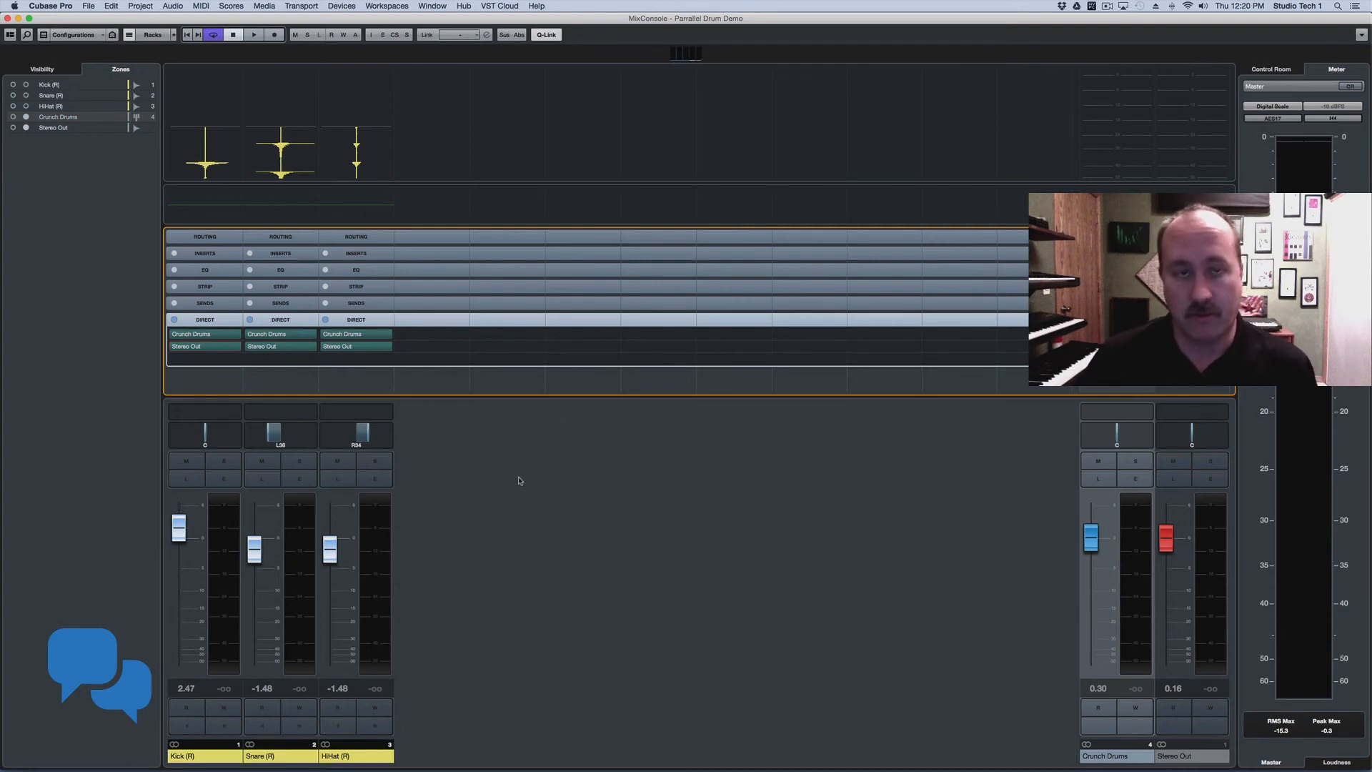
key(space)
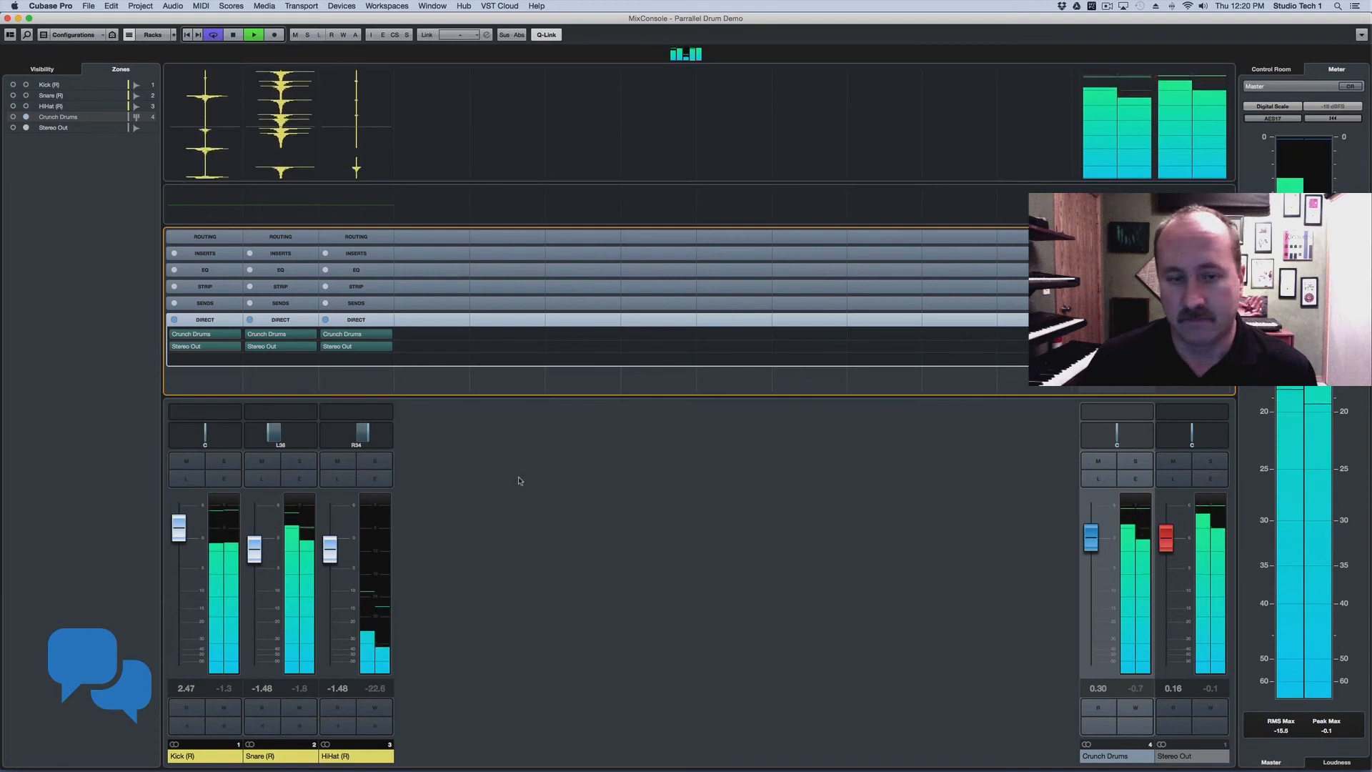
key(space)
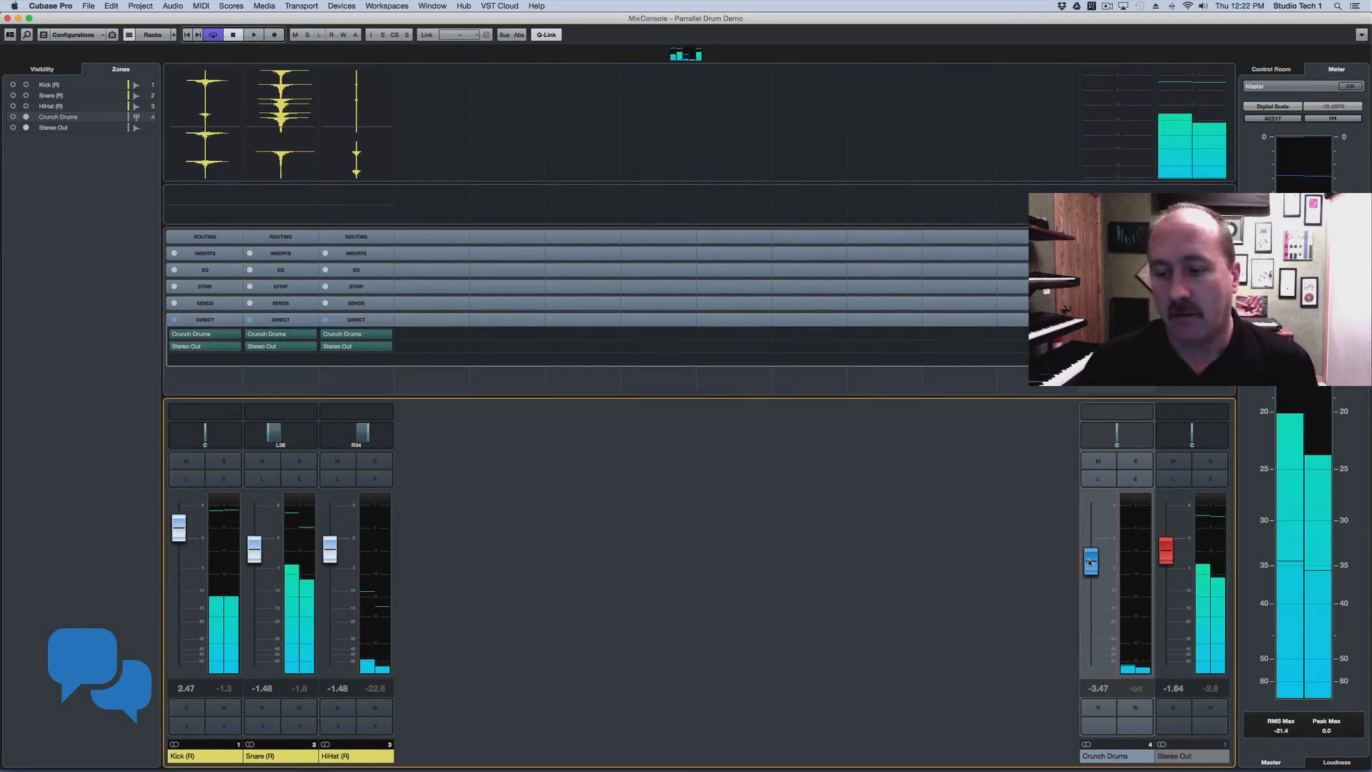
Step: In the Crunch Drums channel settings, insert a Compressor and cut EQ band 2 in the mids
click(1135, 484)
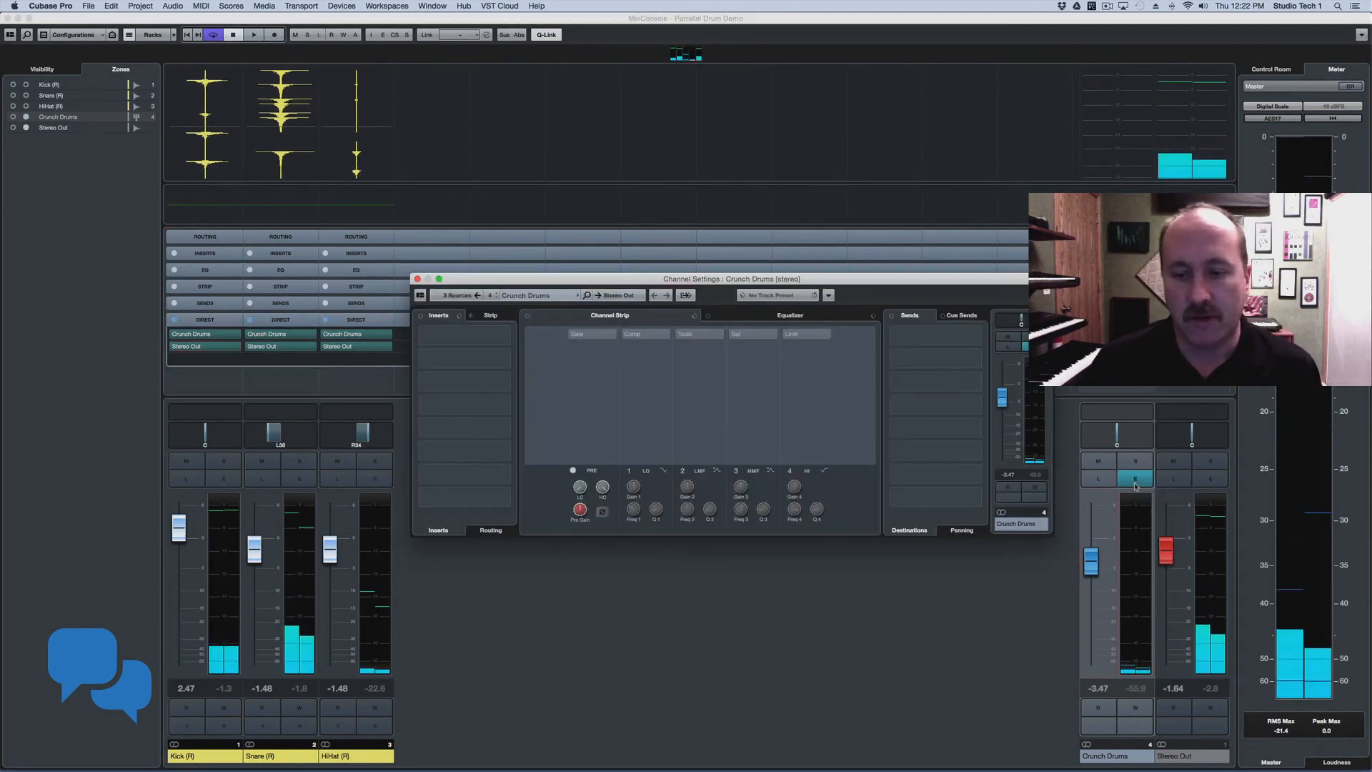
click(454, 335)
click(435, 377)
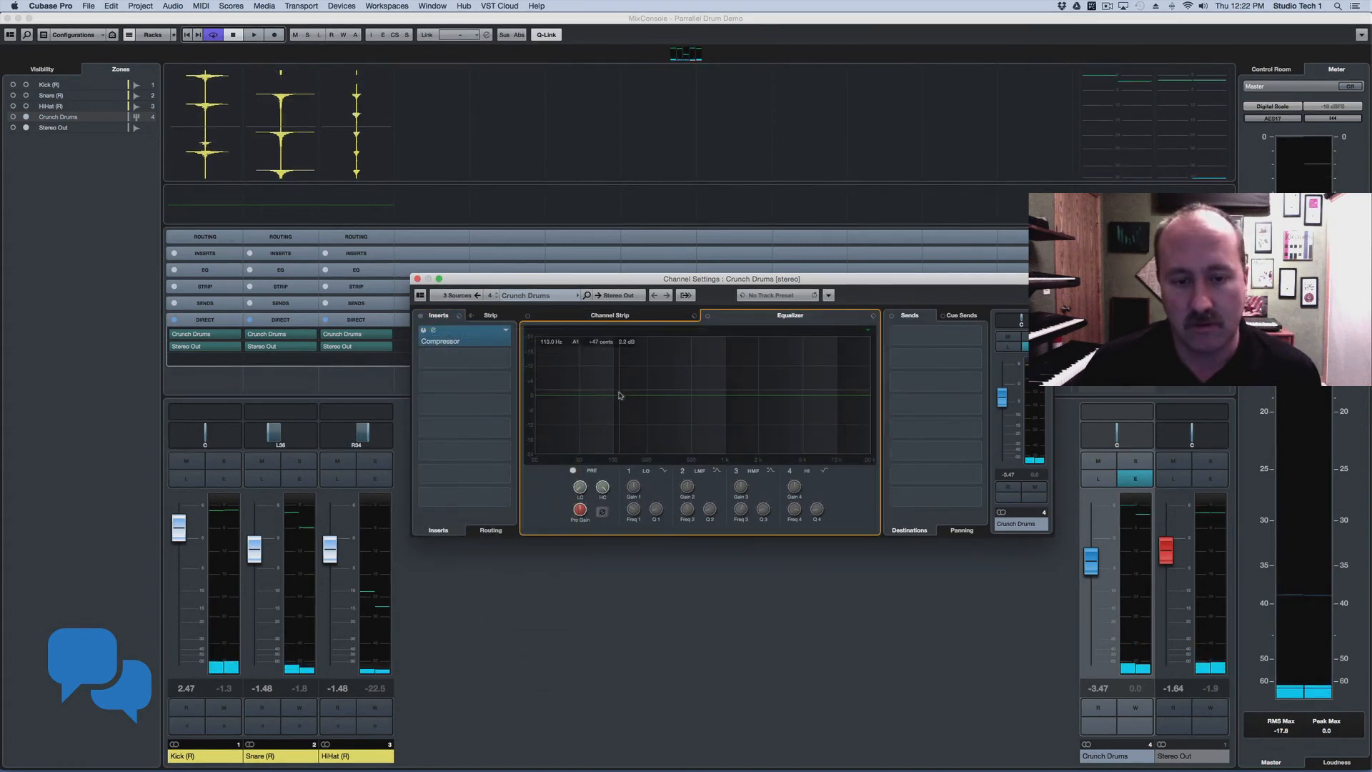
click(699, 396)
mouse_move(699, 396)
mouse_down()
mouse_move(689, 418)
mouse_move(702, 412)
mouse_up()
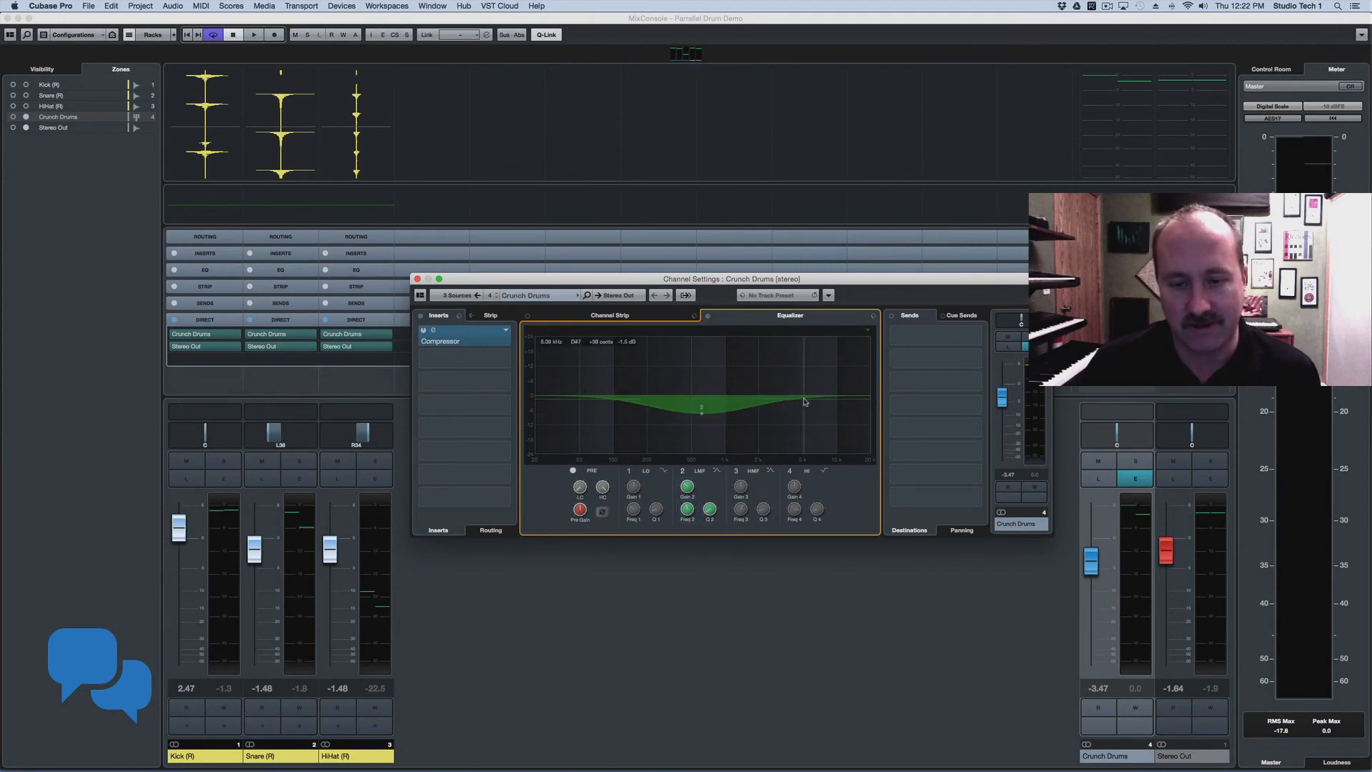
click(418, 278)
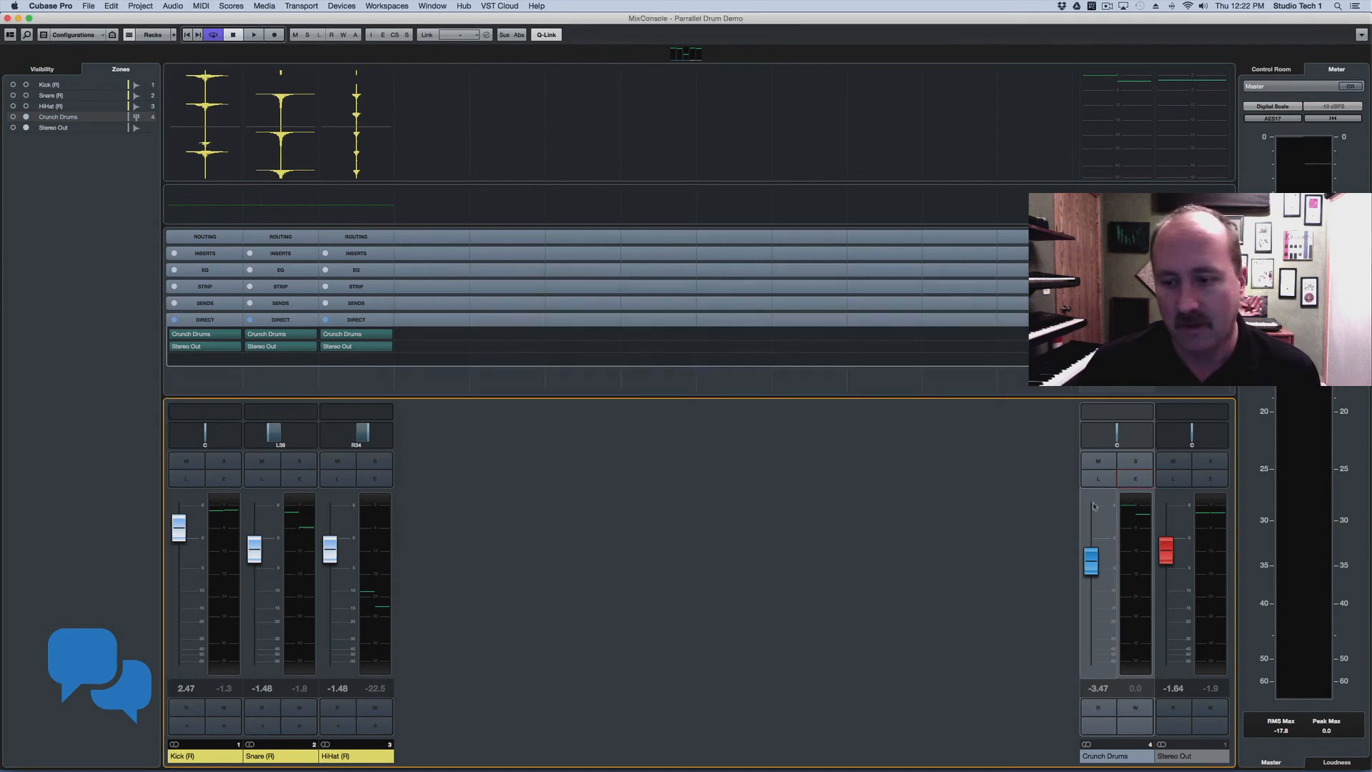
Step: Pull the Crunch Drums fader down to silence and blend it in during playback to about -2.15 dB
drag(1091, 562, 1091, 662)
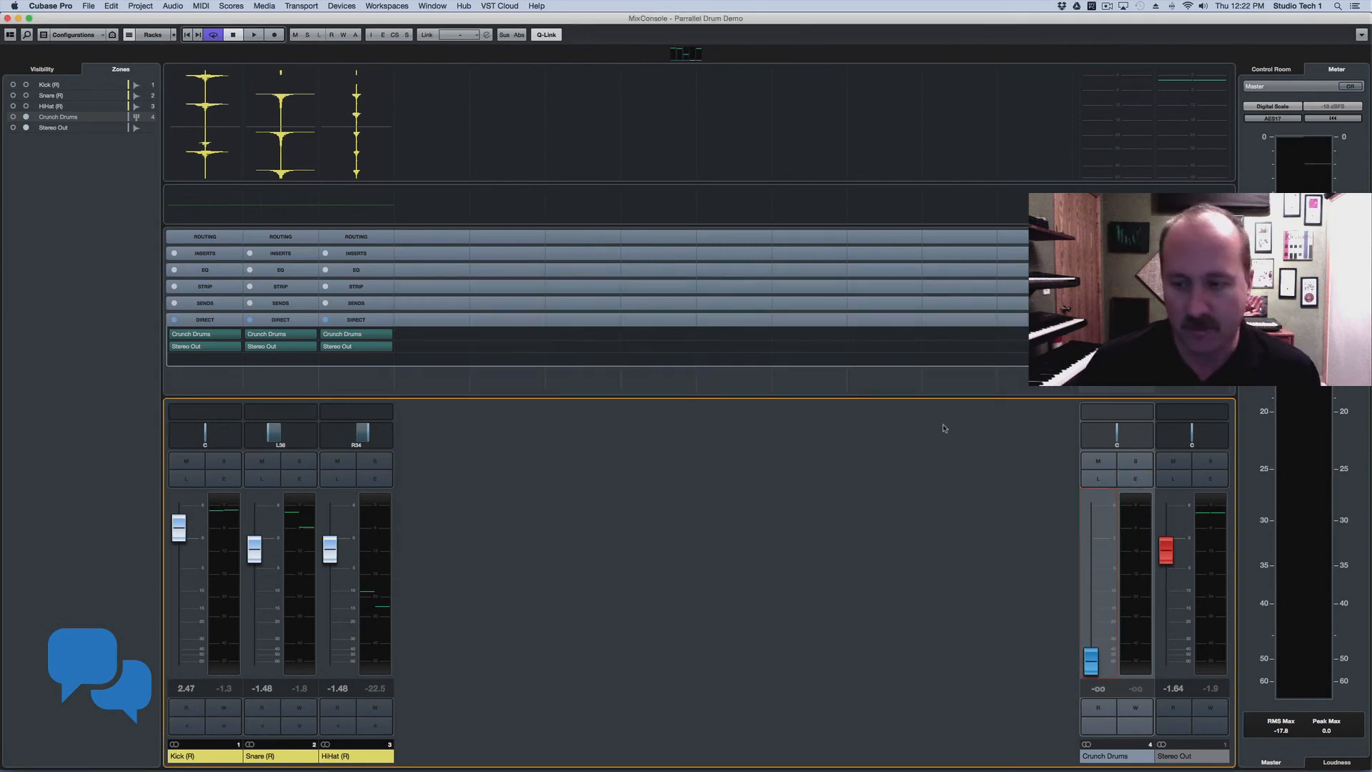
key(space)
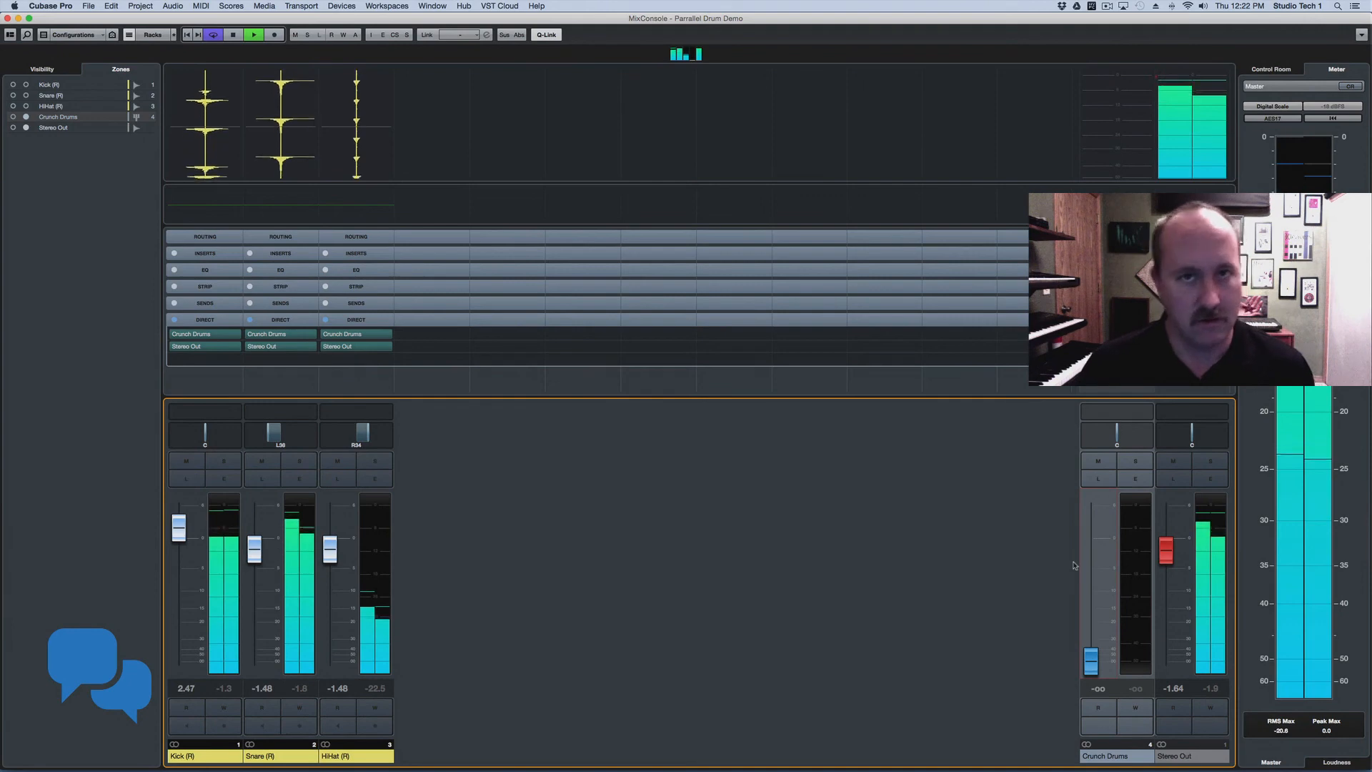
drag(1092, 658, 1103, 554)
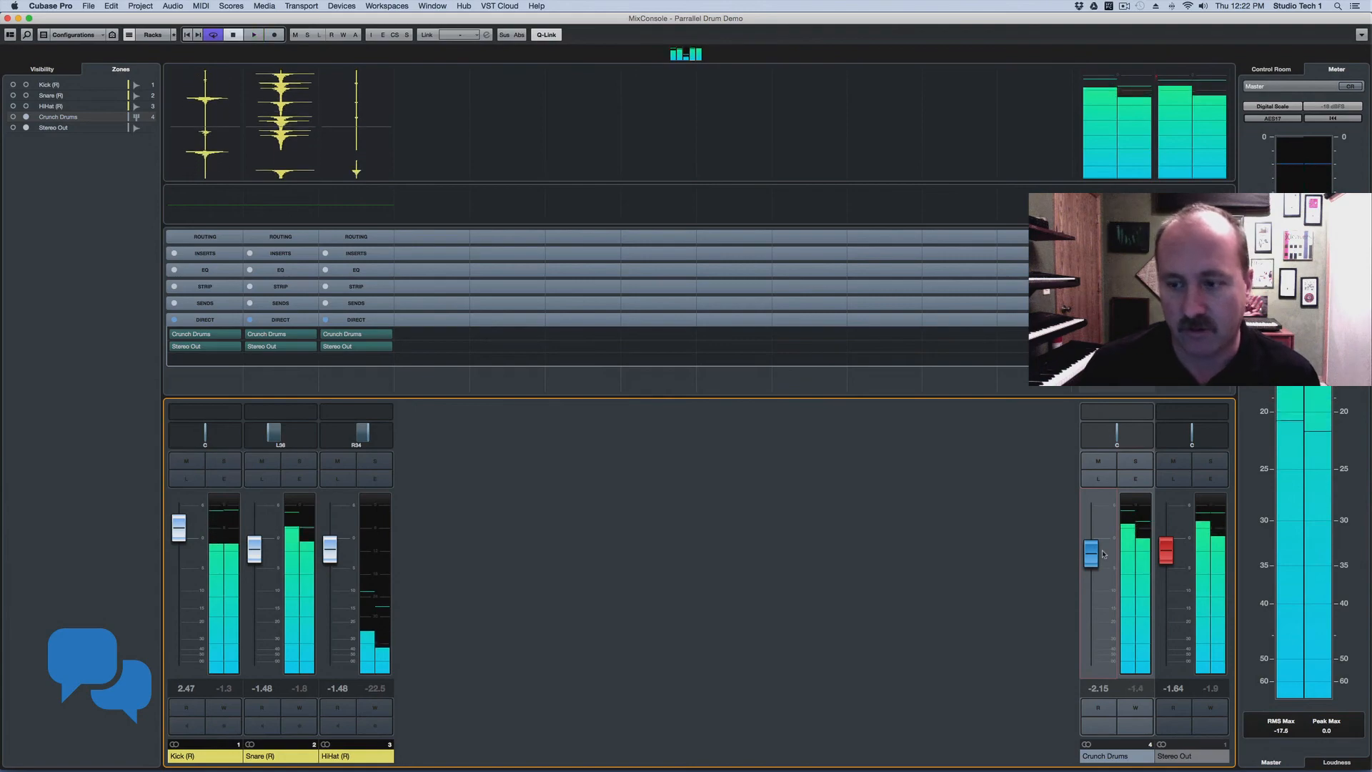
key(space)
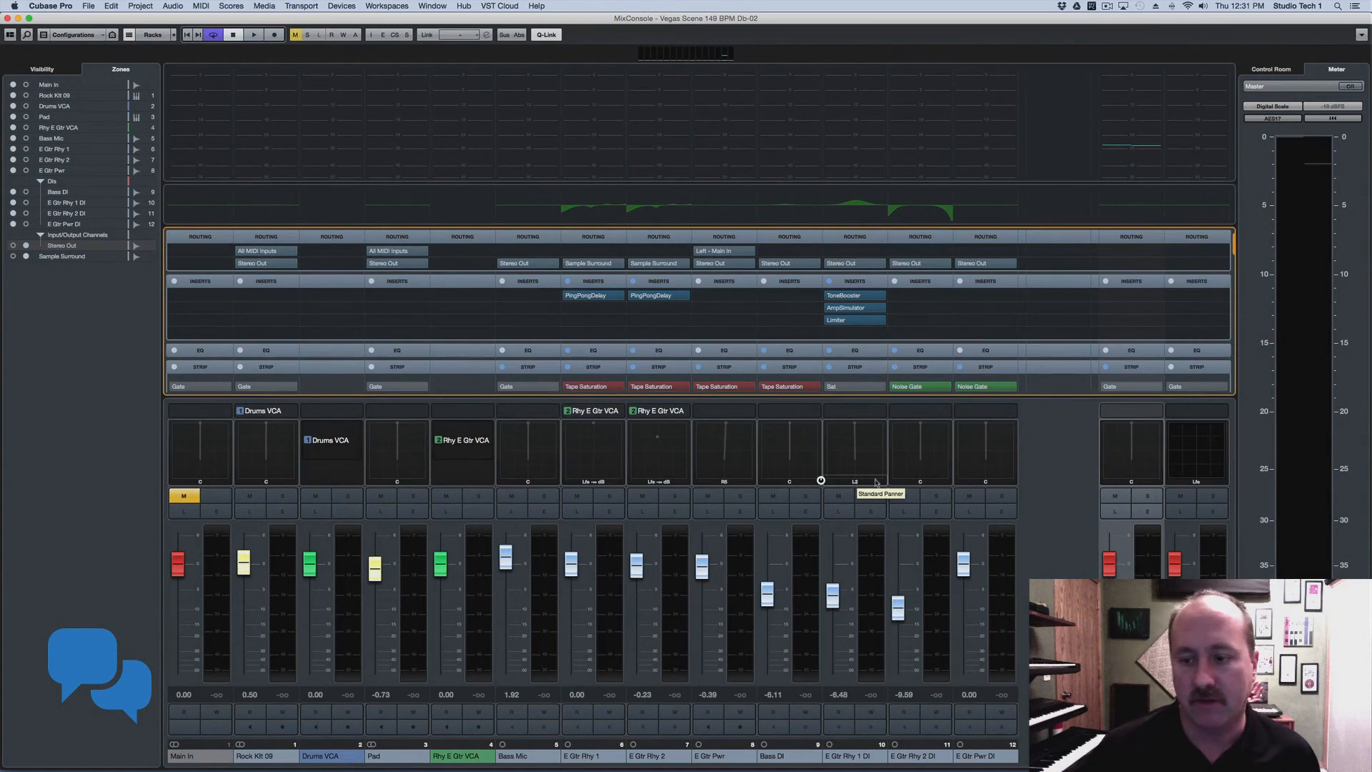
Step: Examine the Stereo Out channel settings and the enlarged EQ curve of the E Gtr Rhy 1 DI channel
click(1148, 512)
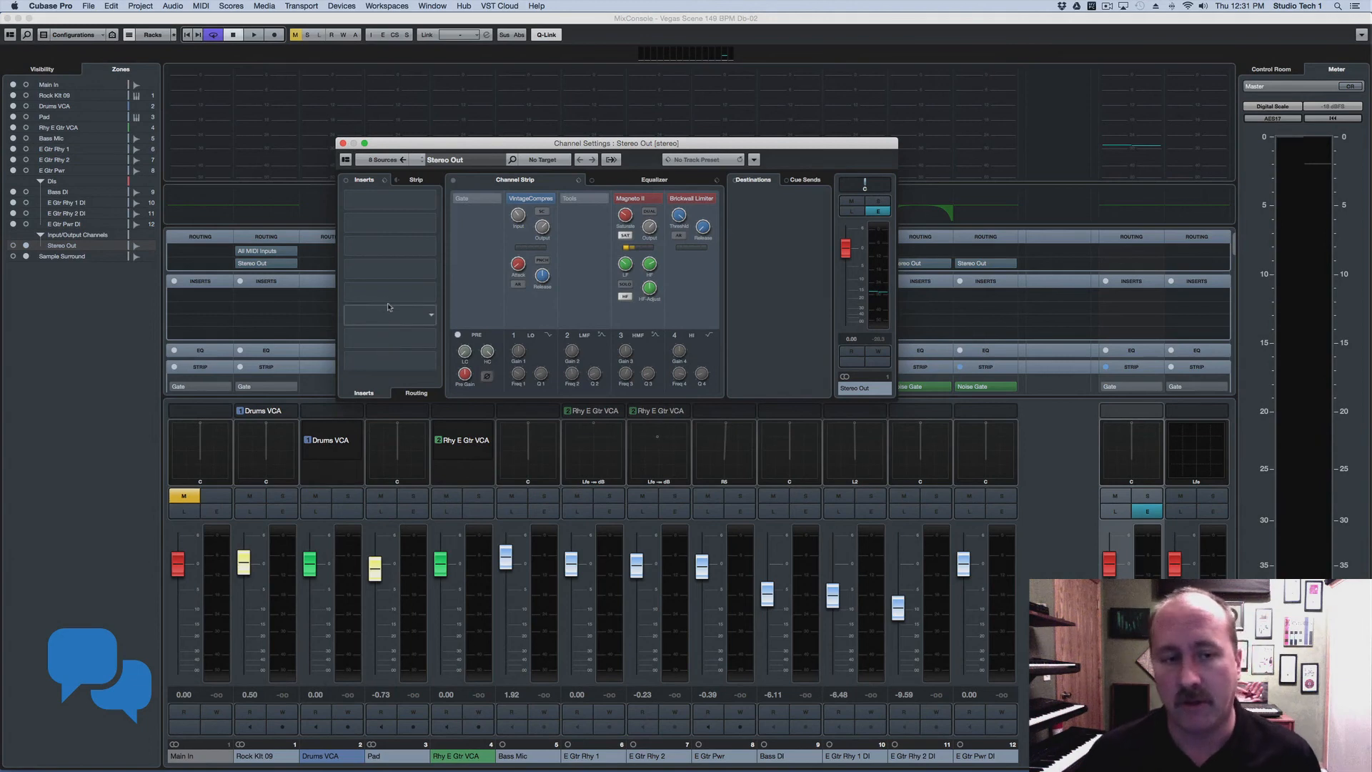
click(343, 143)
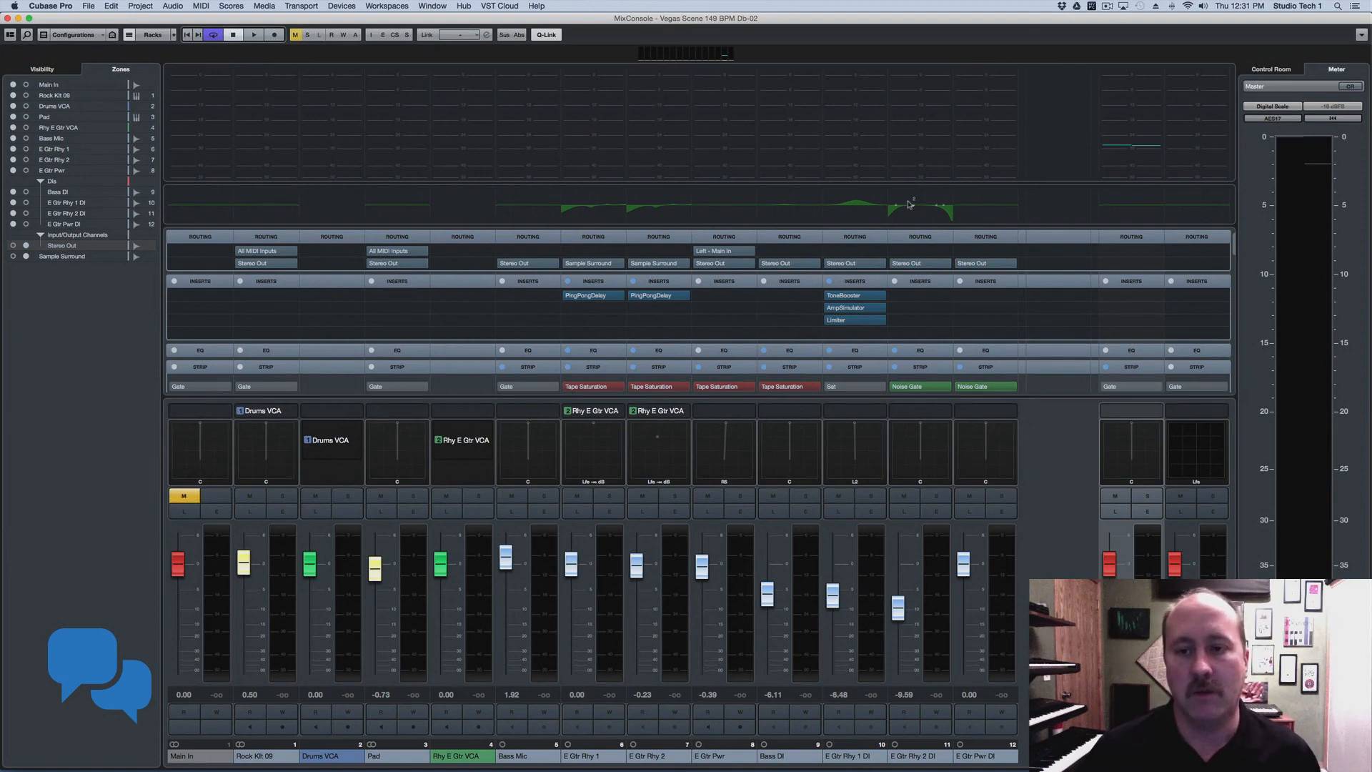
click(873, 200)
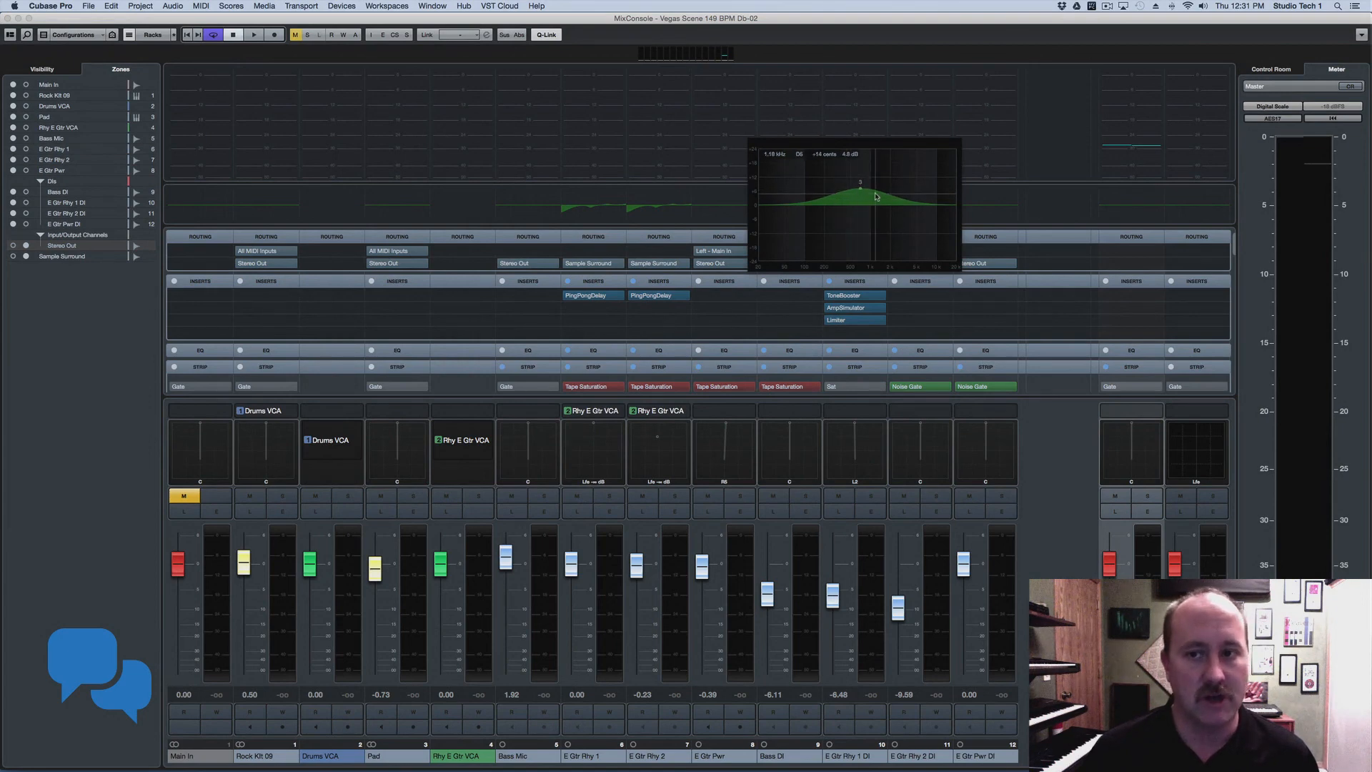
click(934, 195)
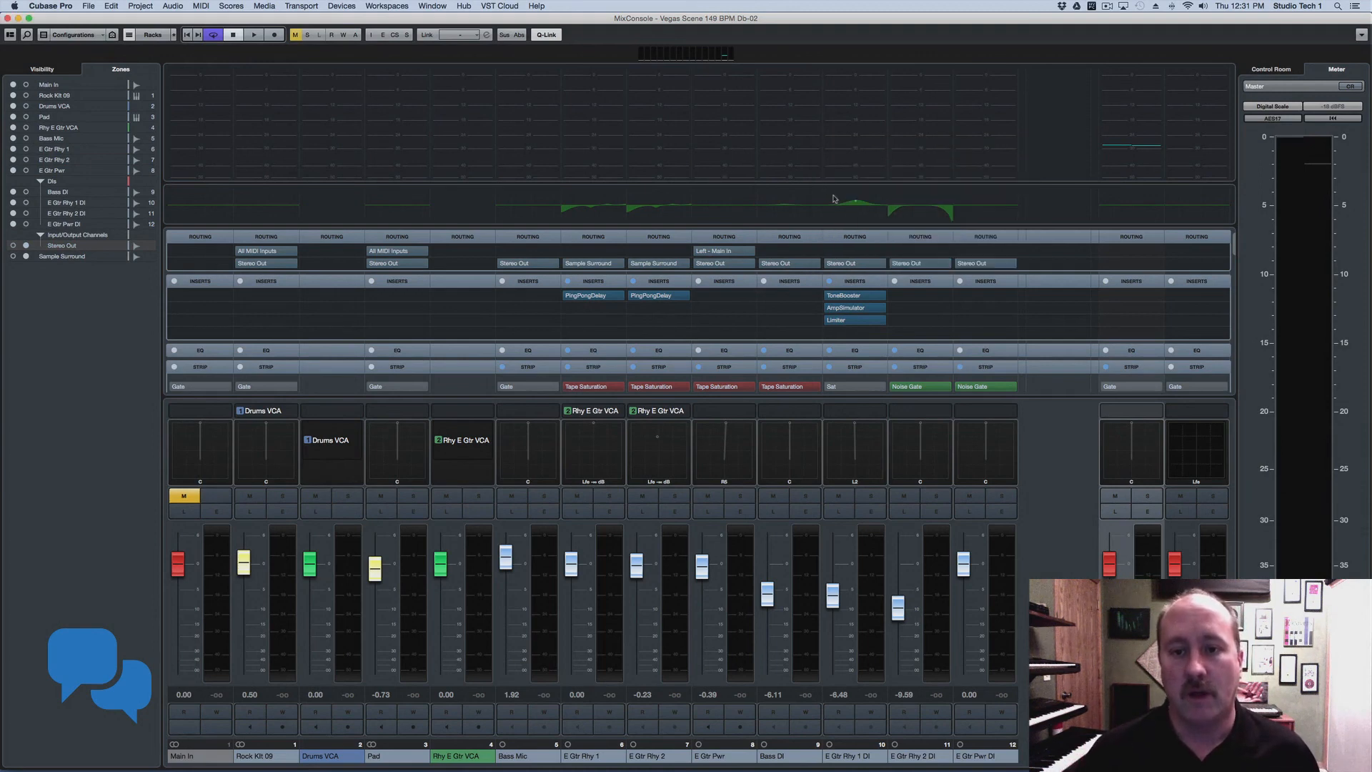
click(834, 198)
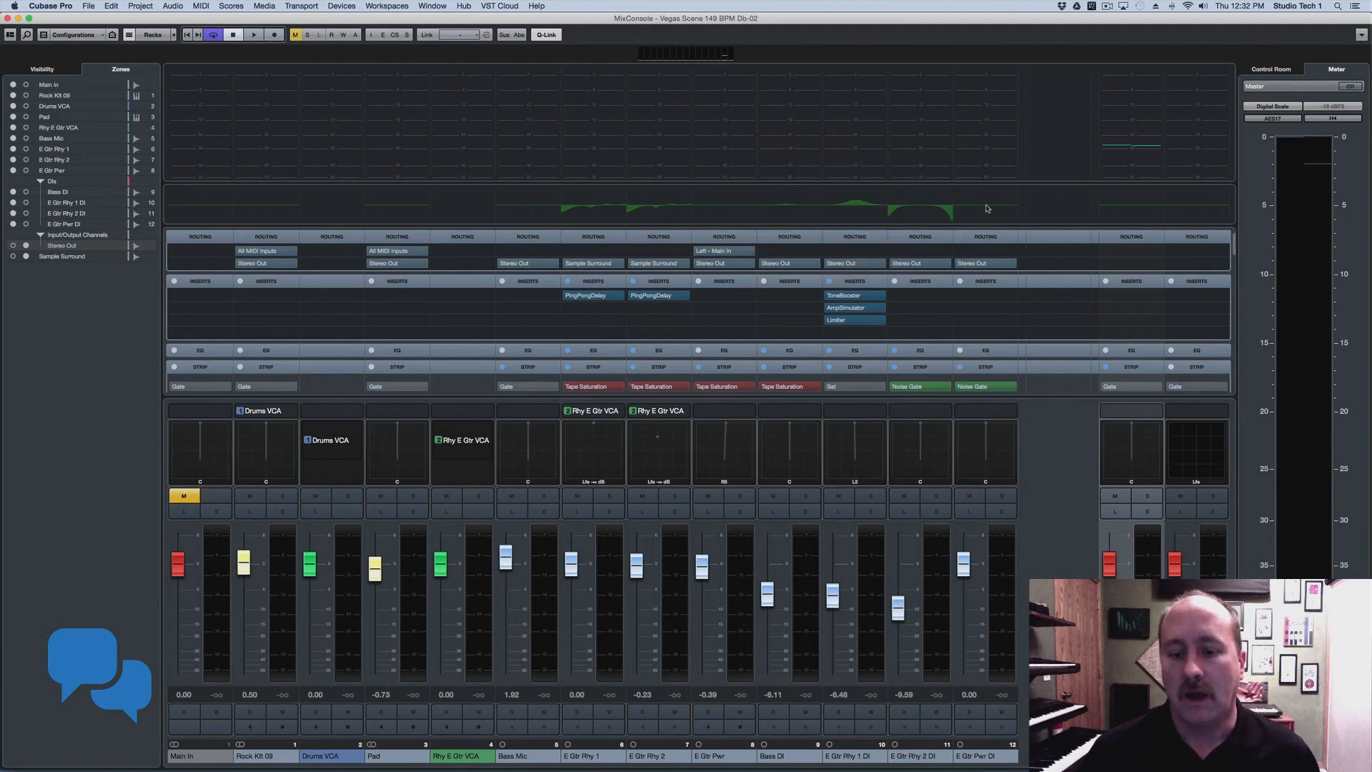
Step: Rebalance the bass and guitar faders, with Bass DI and E Gtr Rhy 1 DI at -0.39 dB, E Gtr Rhy 2 at -11.1 dB and Bass Mic at 5.25 dB
drag(766, 594, 766, 563)
drag(831, 595, 899, 600)
drag(701, 568, 702, 604)
drag(637, 566, 637, 613)
click(507, 564)
drag(509, 567, 508, 550)
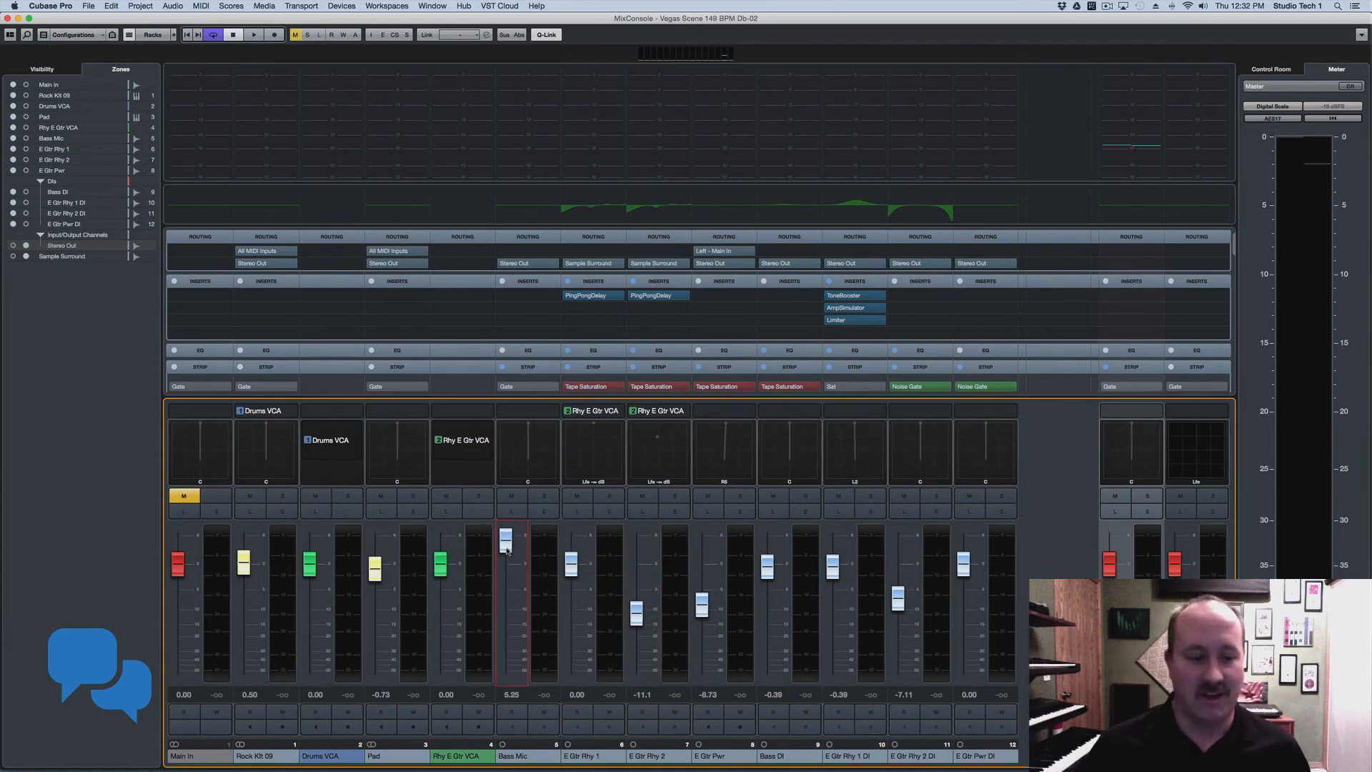